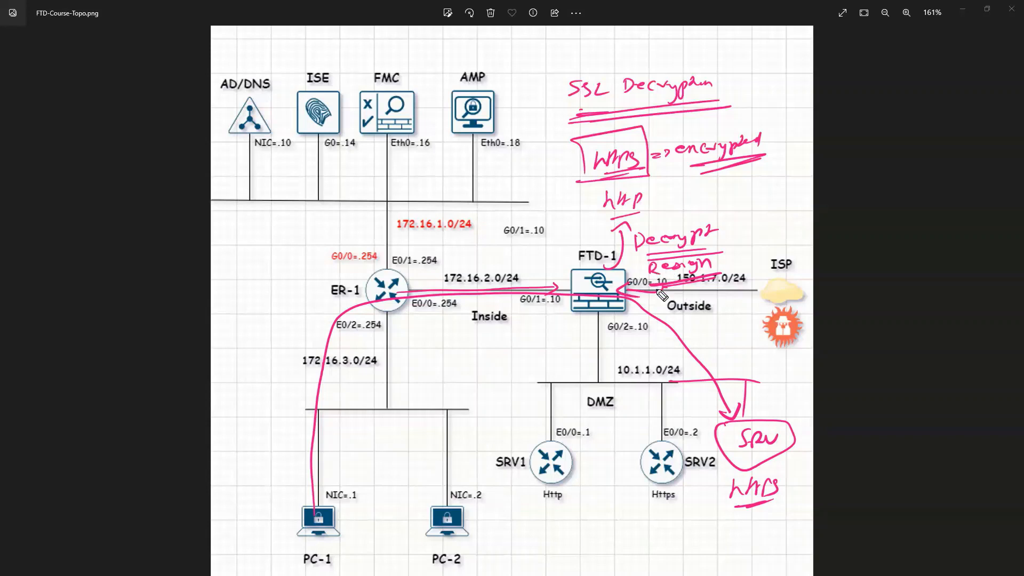
Draw an arrow from FTD-1 toward SRV, and sketch an FTD box below Inside linked to an unlabelled box and a DMZ-labelled box.
mouse_move(638, 303)
mouse_down()
mouse_move(706, 379)
mouse_move(717, 365)
mouse_up()
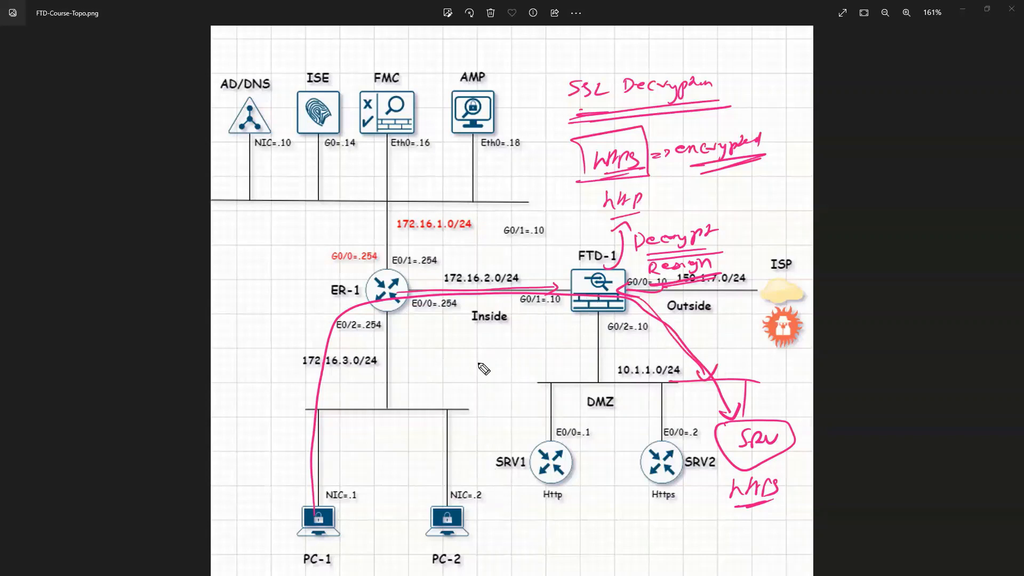
mouse_move(458, 346)
mouse_down()
mouse_move(451, 365)
mouse_move(488, 352)
mouse_up()
mouse_move(444, 348)
mouse_down()
mouse_move(499, 346)
mouse_move(429, 367)
mouse_up()
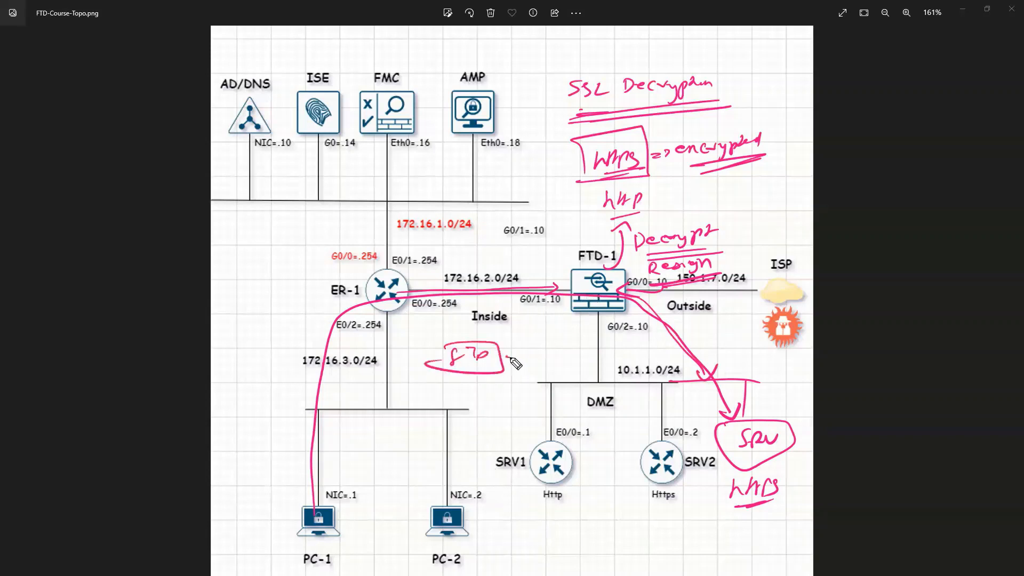
drag(506, 356, 565, 348)
drag(443, 363, 365, 388)
drag(368, 396, 347, 411)
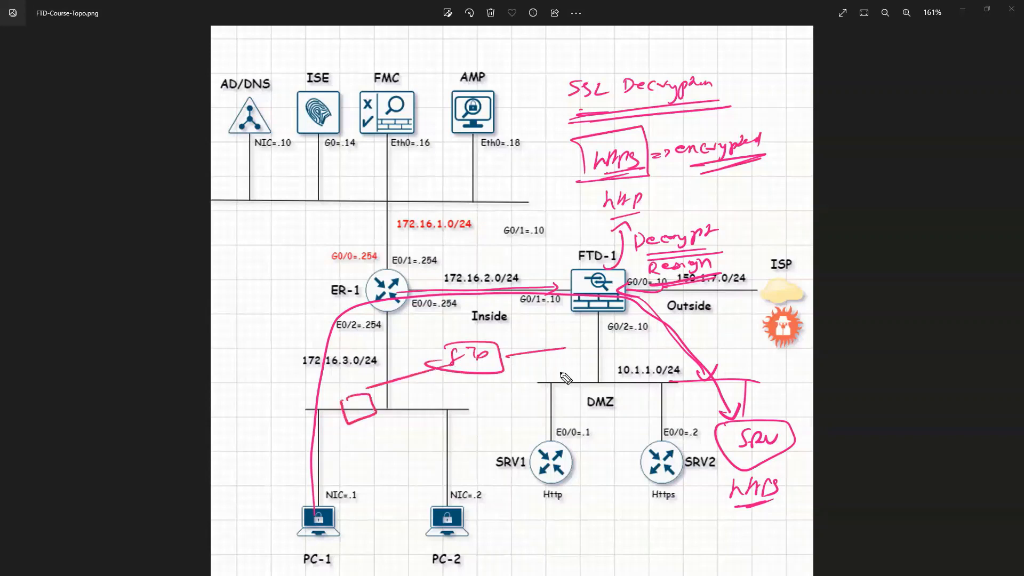
mouse_move(569, 353)
mouse_down()
mouse_move(572, 371)
mouse_move(602, 372)
mouse_up()
drag(536, 344, 580, 332)
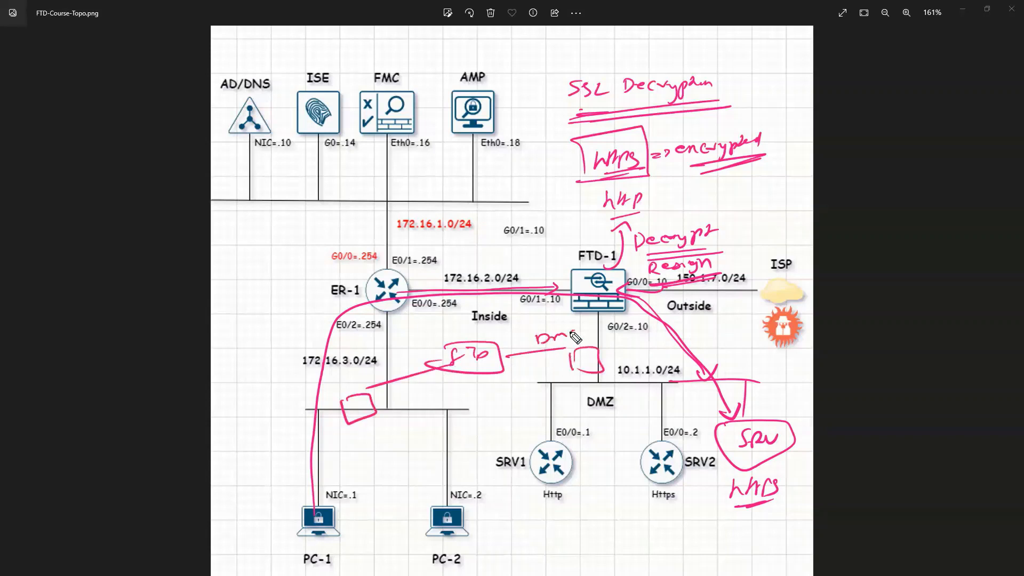
Add traffic arrows and handwritten labels to both links of the FTD sketch, and clear all drawings from the topology.
drag(380, 356, 416, 359)
mouse_move(379, 403)
mouse_down()
mouse_move(440, 387)
mouse_move(382, 407)
mouse_move(448, 404)
mouse_move(418, 423)
mouse_move(382, 424)
mouse_up()
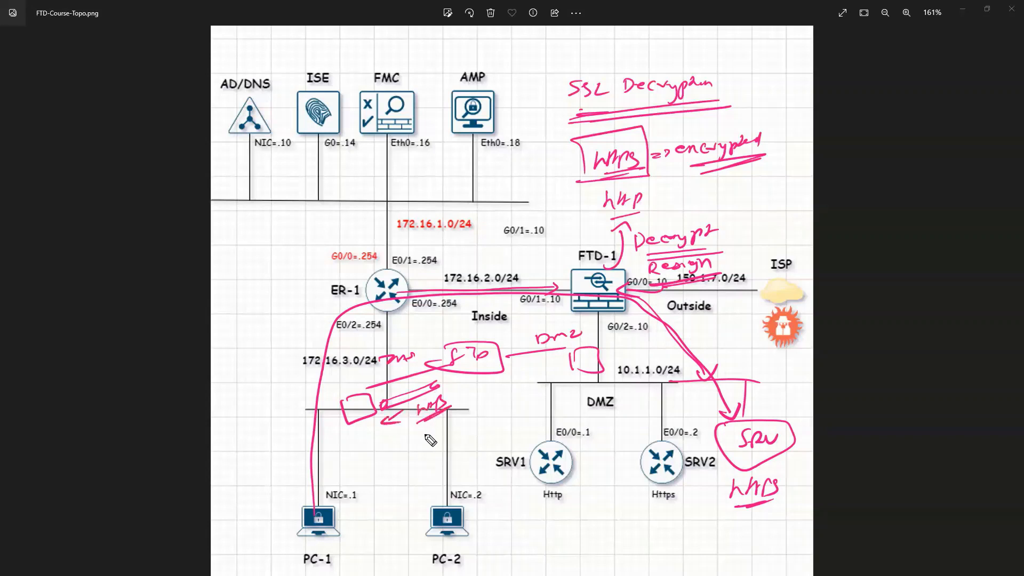
mouse_move(512, 369)
mouse_down()
mouse_move(565, 363)
mouse_move(558, 368)
mouse_up()
mouse_move(509, 367)
mouse_down()
mouse_move(493, 383)
mouse_move(566, 357)
mouse_up()
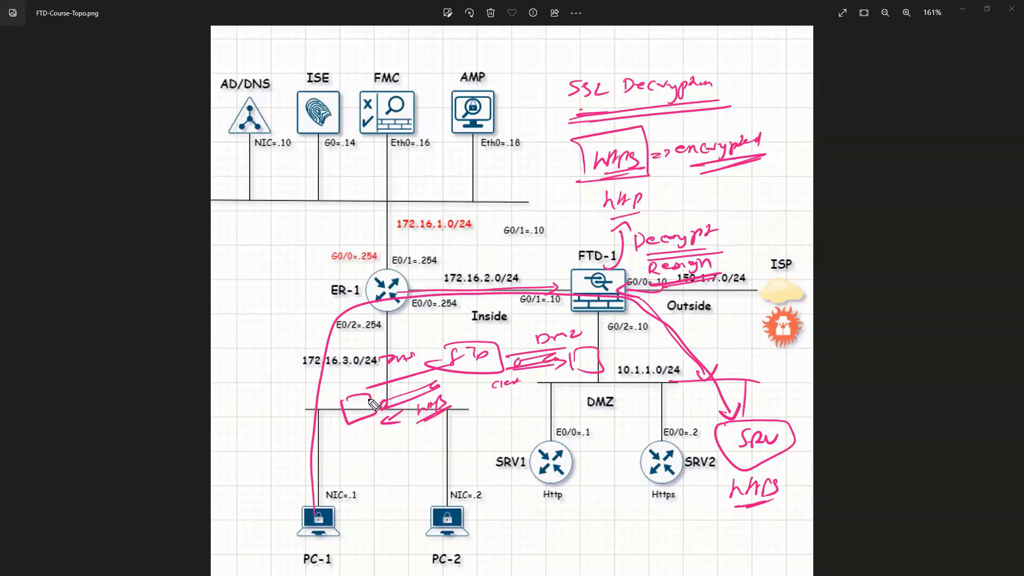
drag(370, 397, 439, 375)
drag(520, 354, 573, 346)
key(Escape)
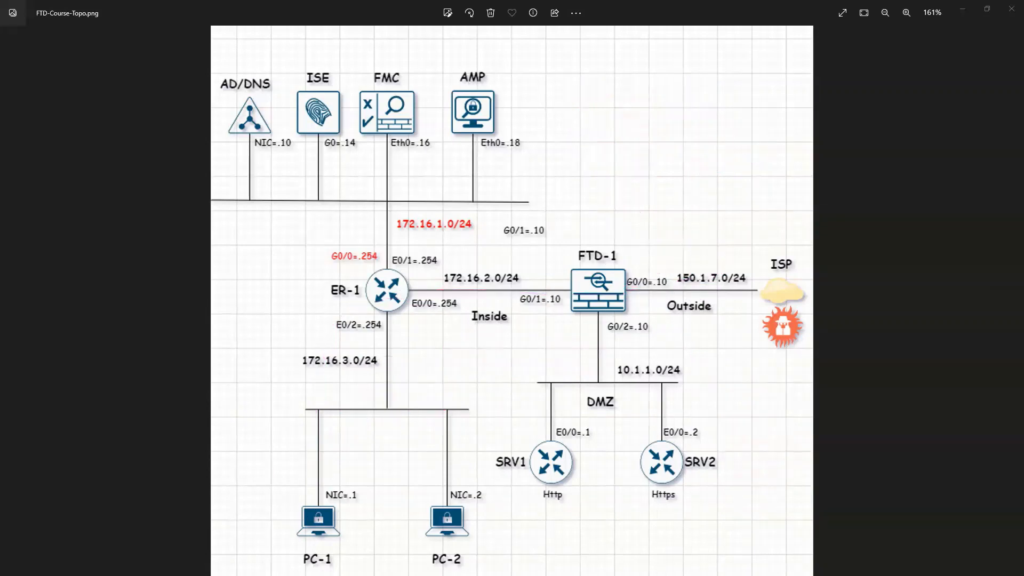
Switch to Firepower Management Center and open the list of SSL policies.
key(alt+Tab)
mouse_move(342, 59)
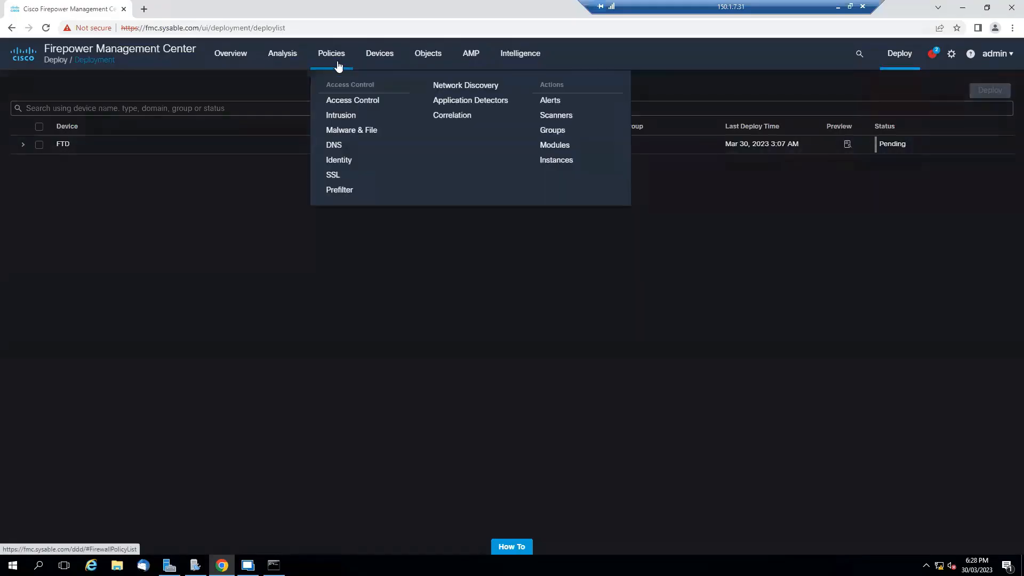
click(357, 176)
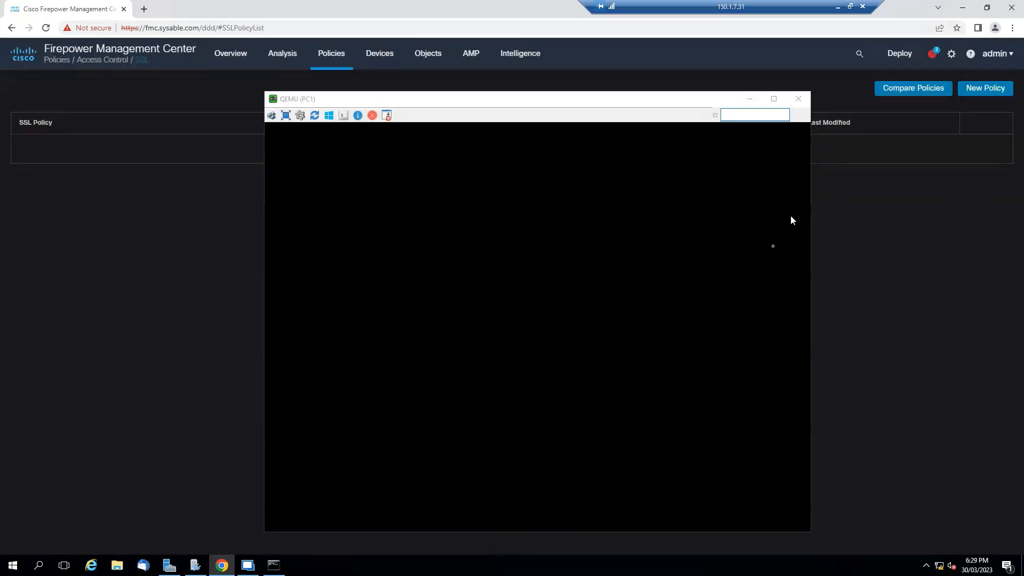
Unlock the PC1 virtual machine by entering the administrator account's password.
click(589, 377)
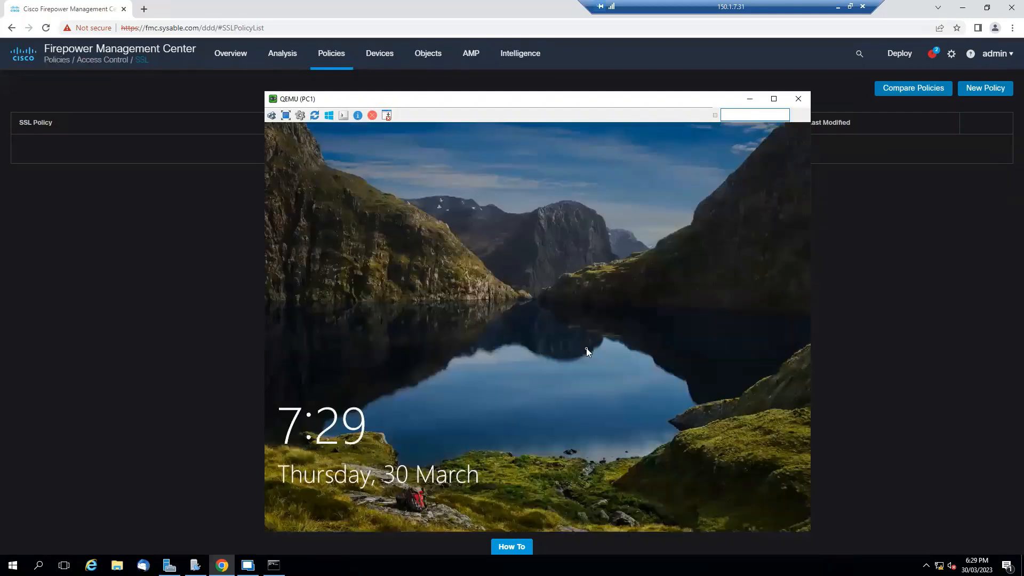
click(588, 351)
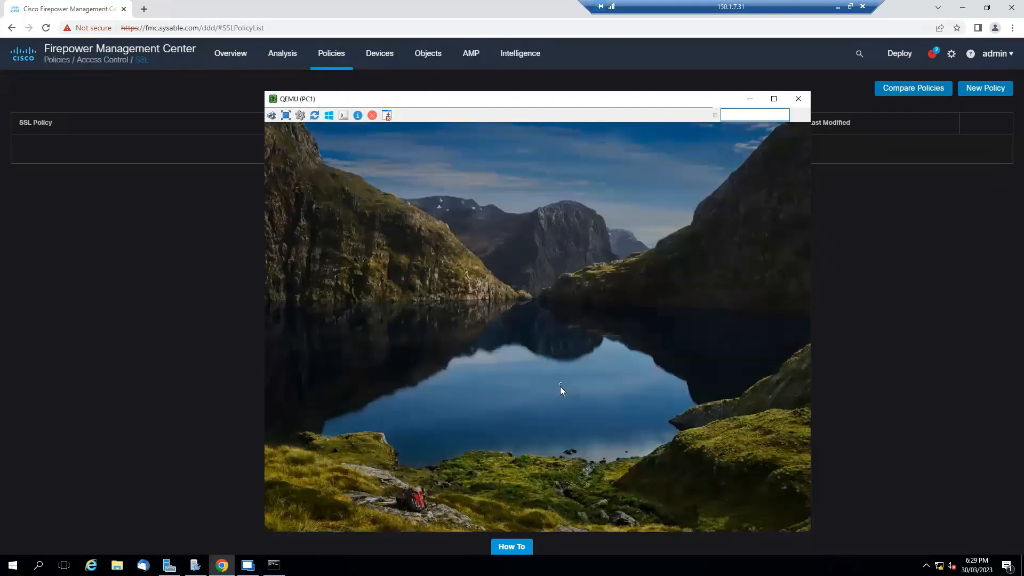
text(•)
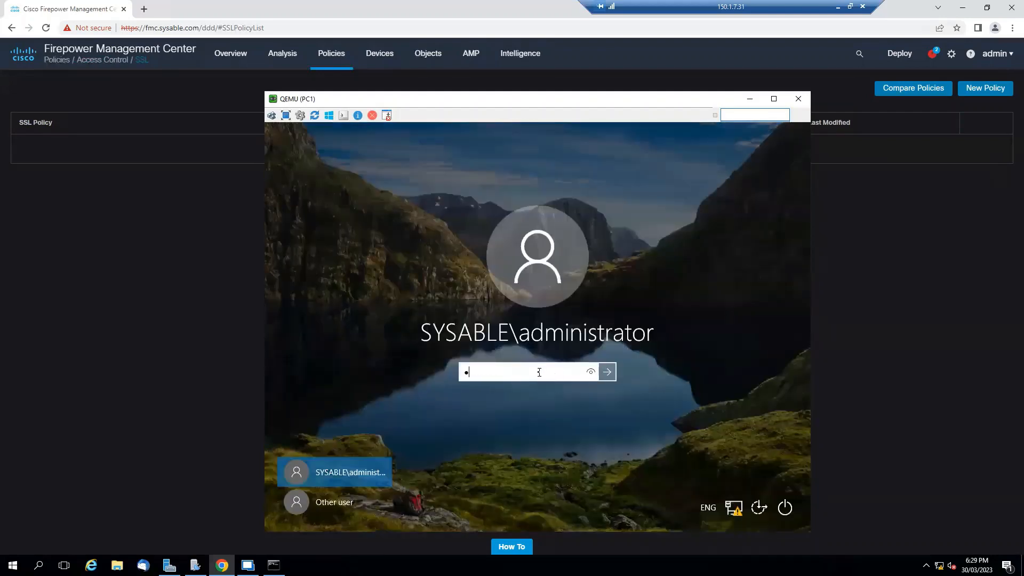
text(•••••)
key(Return)
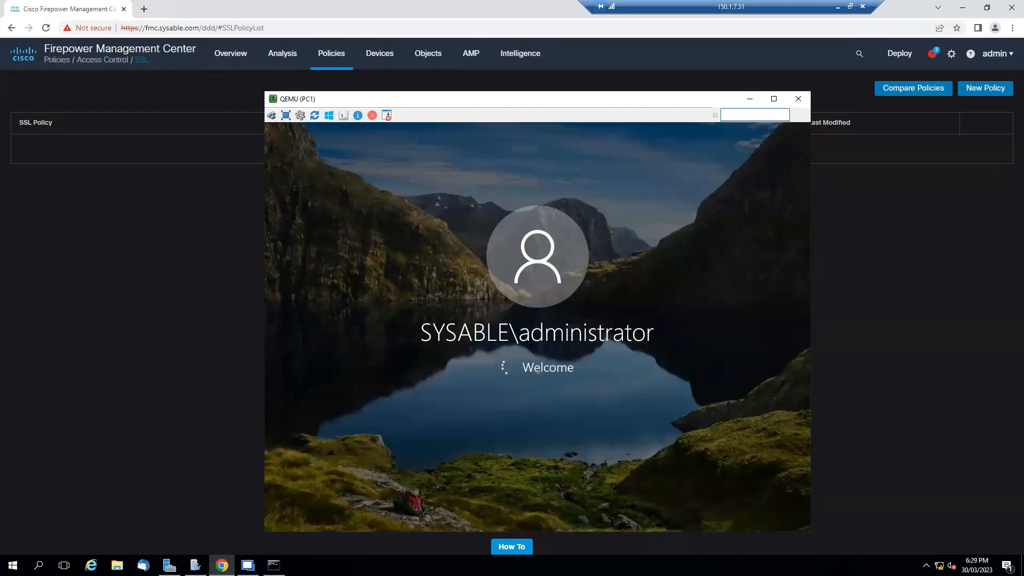
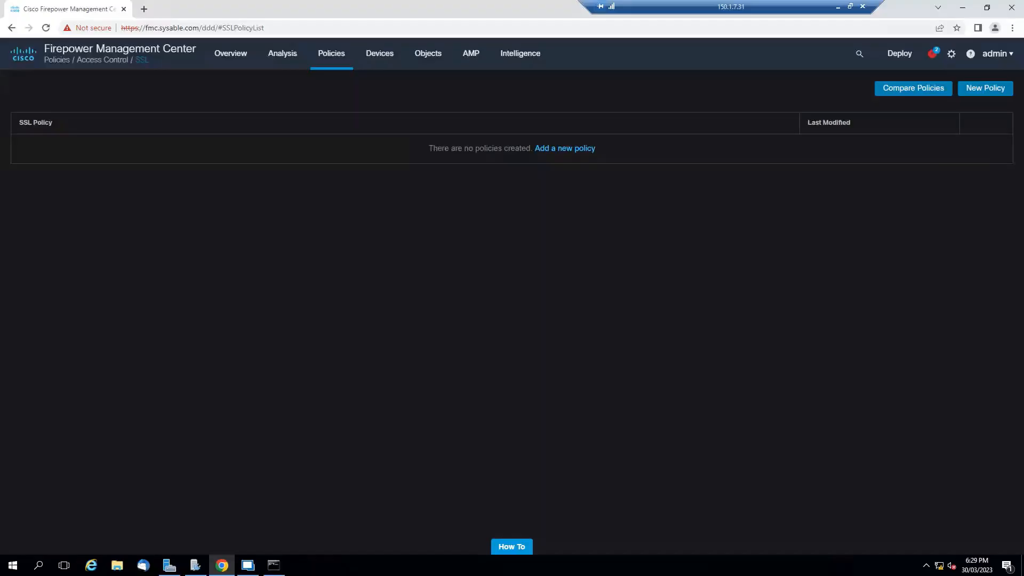
Switch to Remote Desktop Manager, open the SRV2 console session and enter privileged mode with en.
click(248, 563)
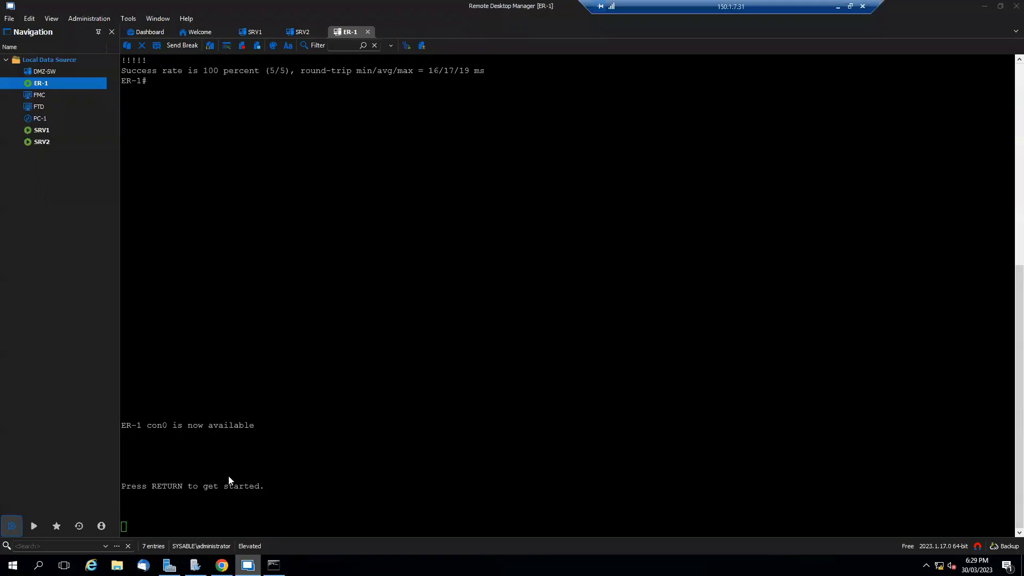
click(42, 141)
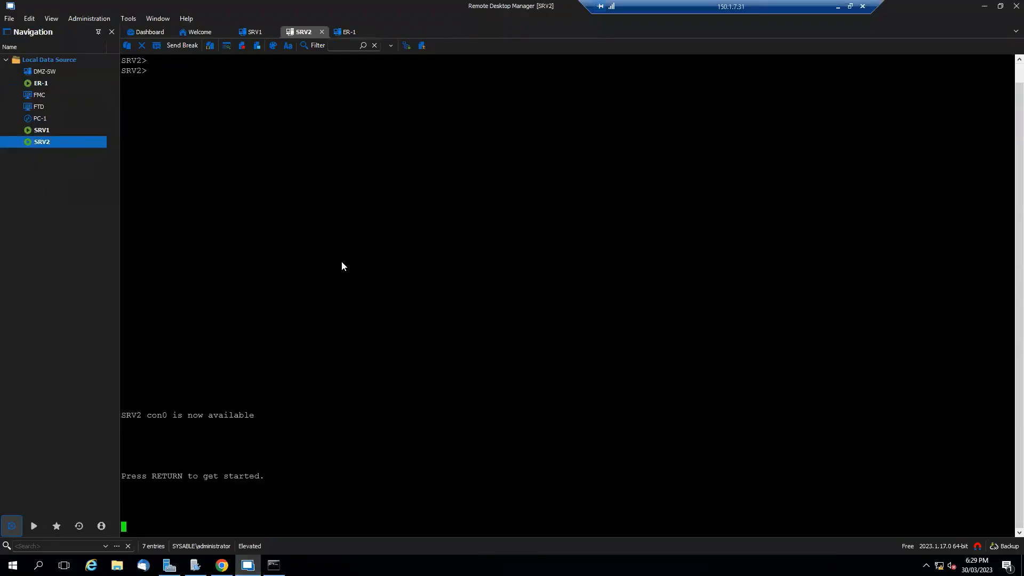
key(Return)
key(Return)
text(en)
key(Return)
key(Return)
key(Return)
Run sh ip http server status on SRV2 and examine the secure server's port.
text(sh ip http )
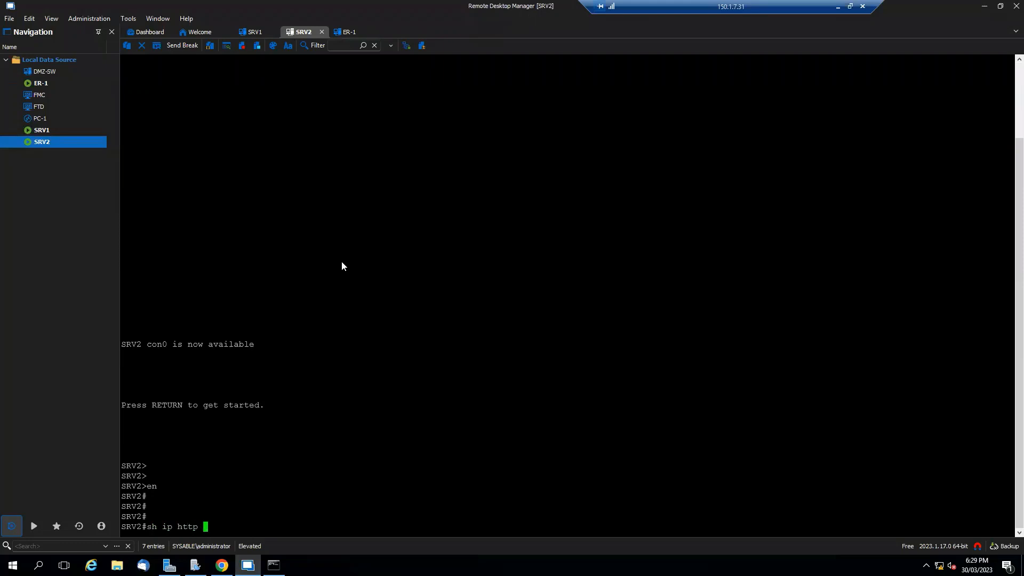
text(server)
key(Return)
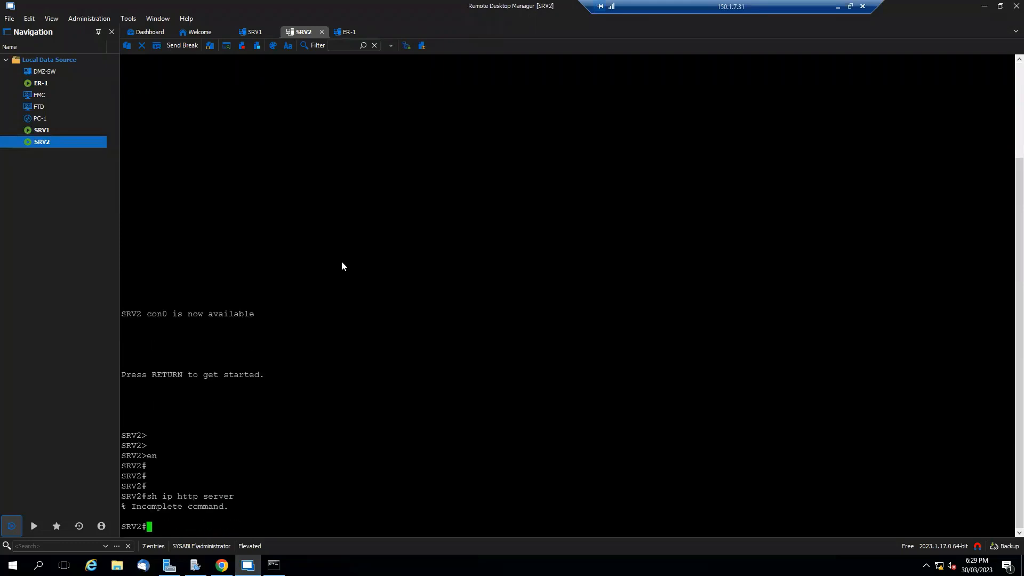
key(Up)
text(status)
key(Return)
drag(271, 431, 202, 427)
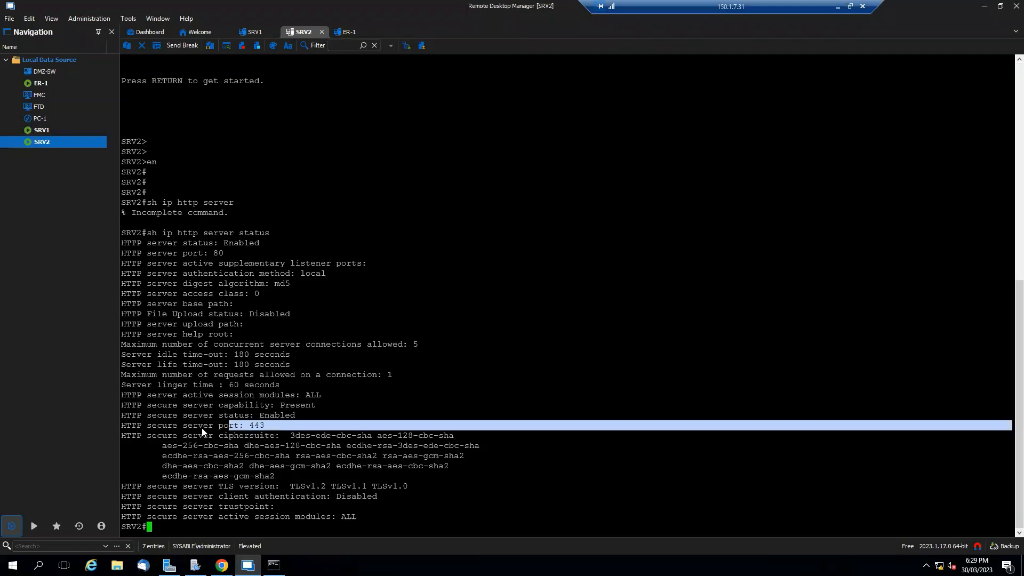
click(278, 446)
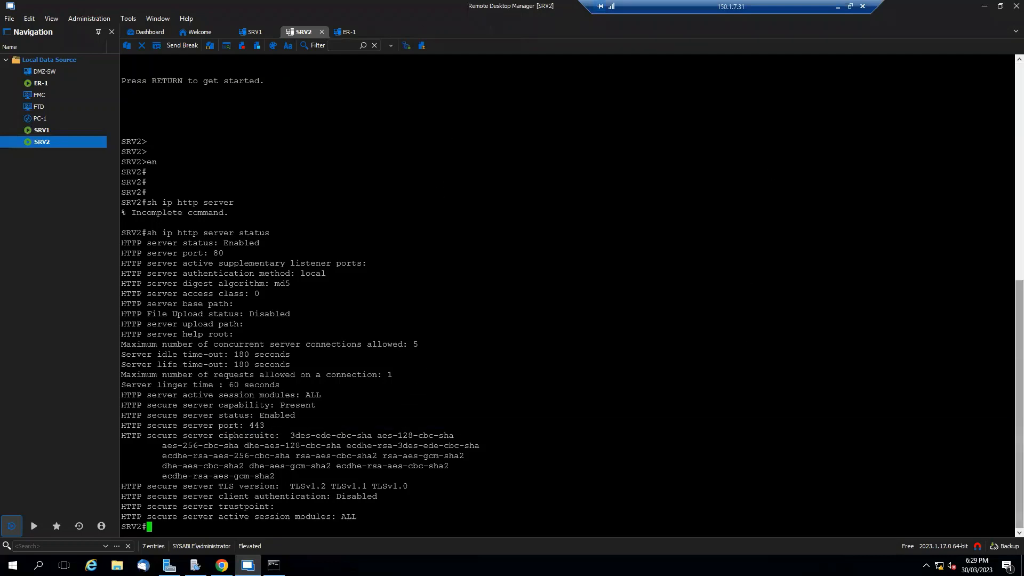
key(alt+Tab)
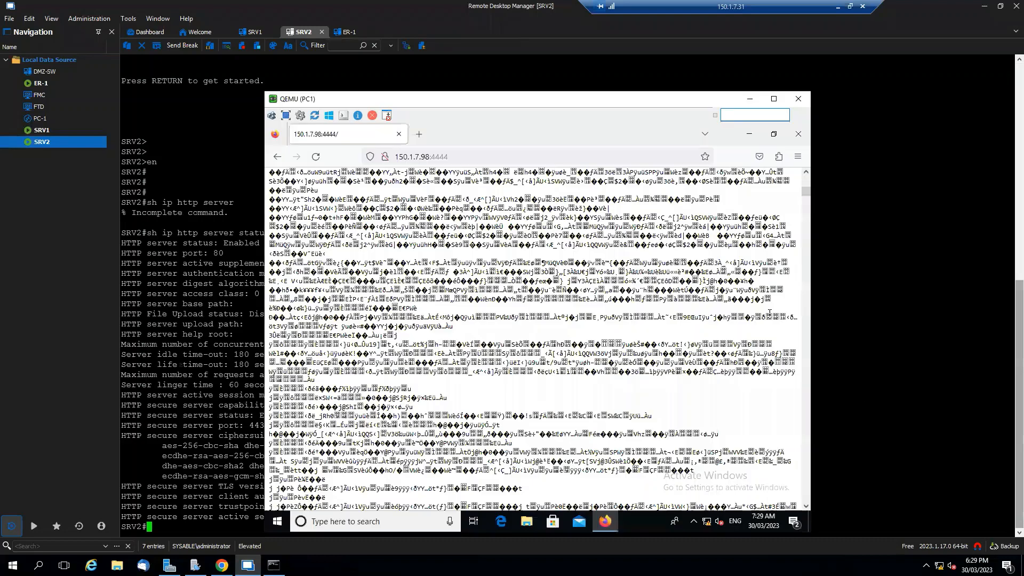
click(399, 134)
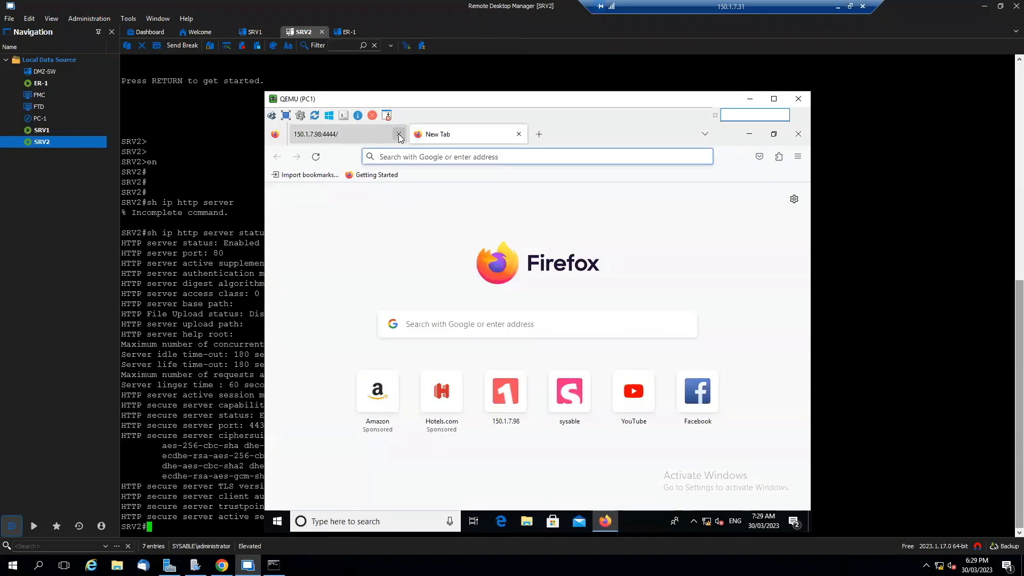
click(425, 154)
text(https://)
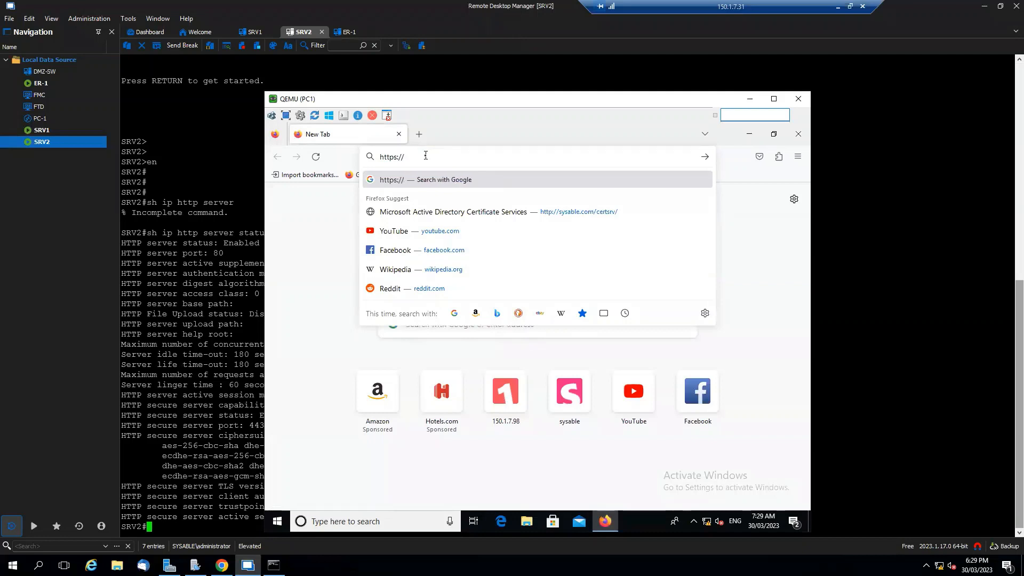
text(10.1.1.3)
key(Return)
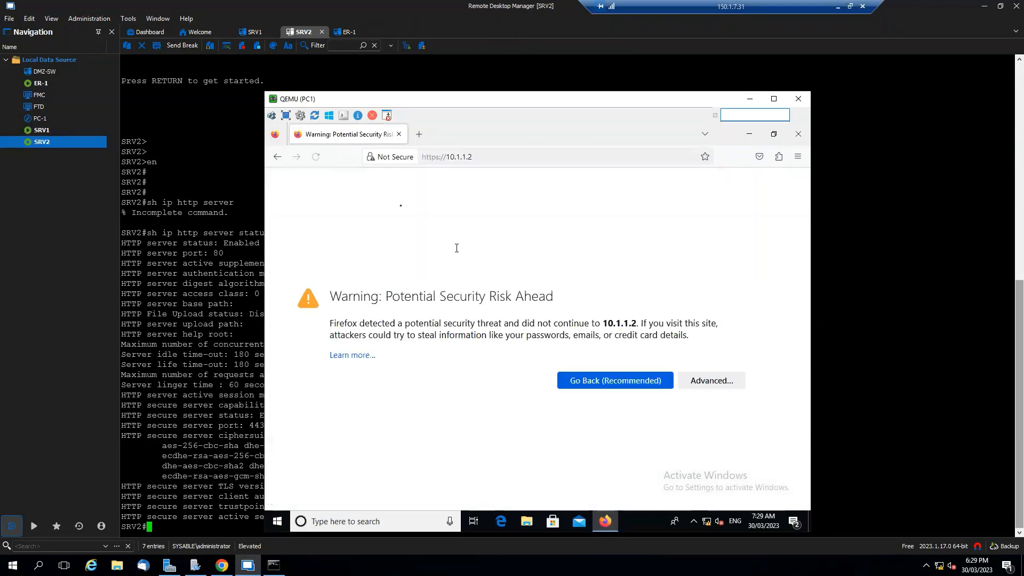
Accept the certificate risk for 10.1.1.2 and sign in to the site with the username and password.
click(711, 381)
click(671, 473)
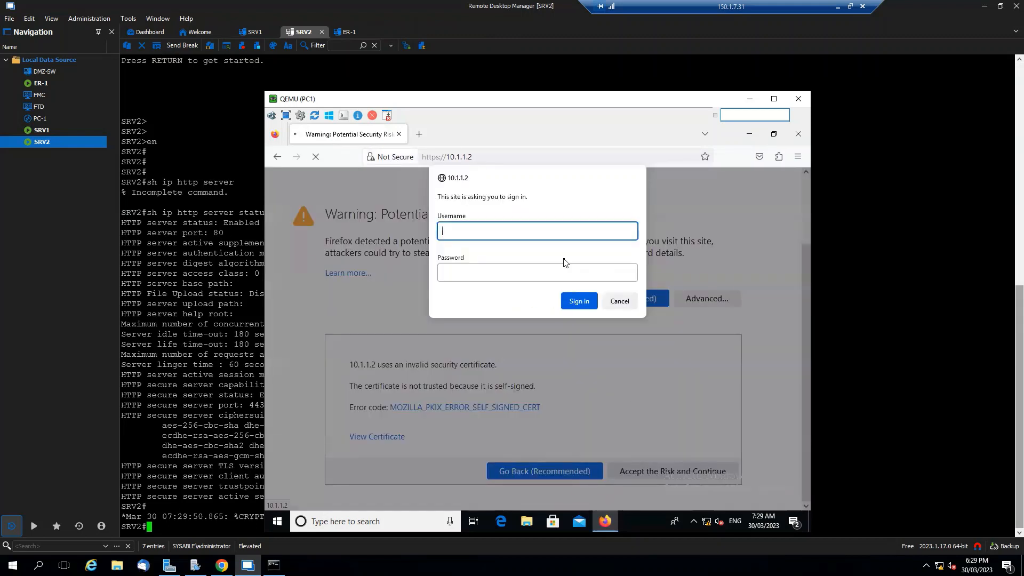
text(o)
key(Tab)
text(c)
key(Return)
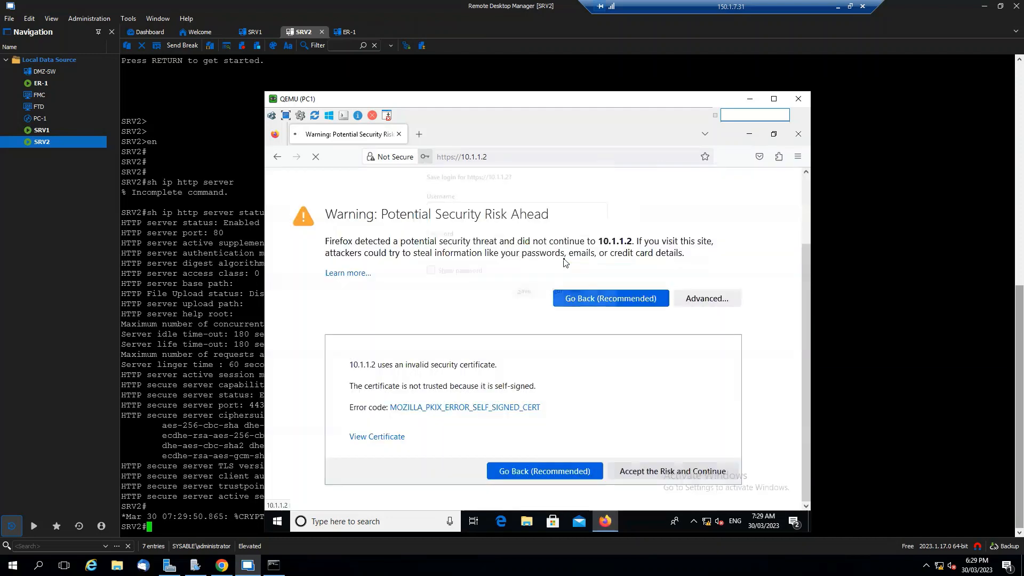
click(550, 288)
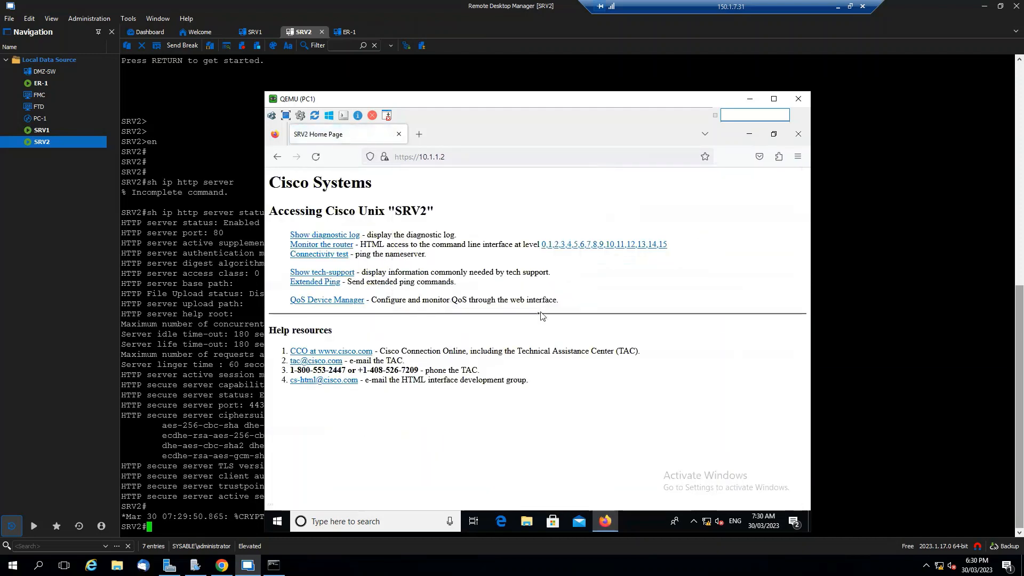
Open the security certificate of the 10.1.1.2 page from its connection details.
click(385, 160)
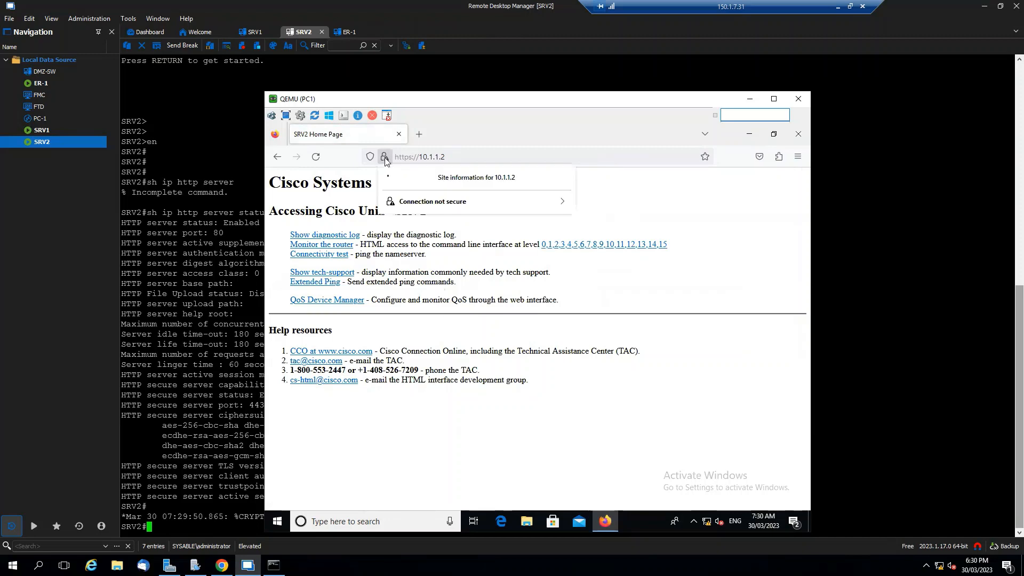
click(483, 206)
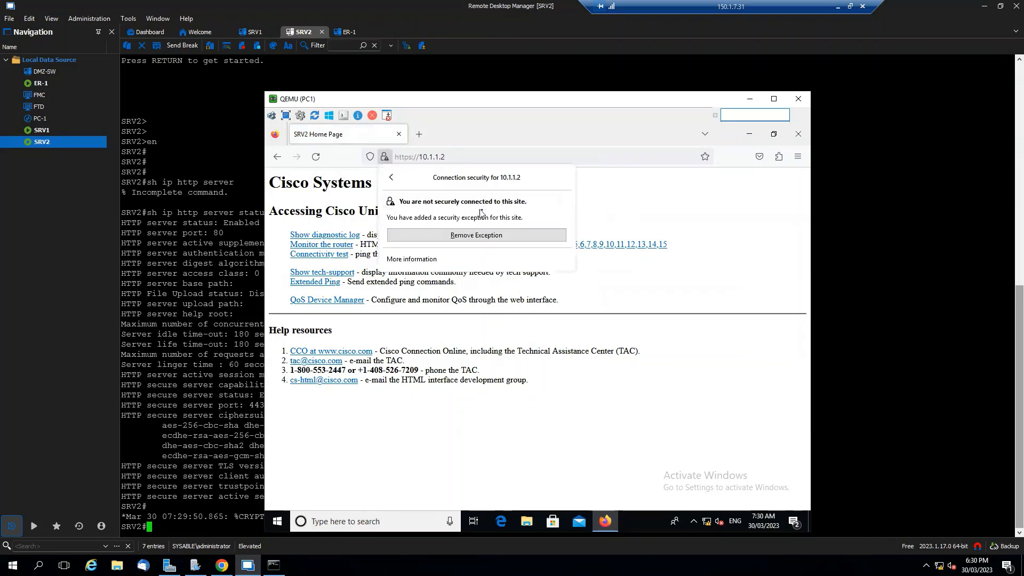
click(424, 260)
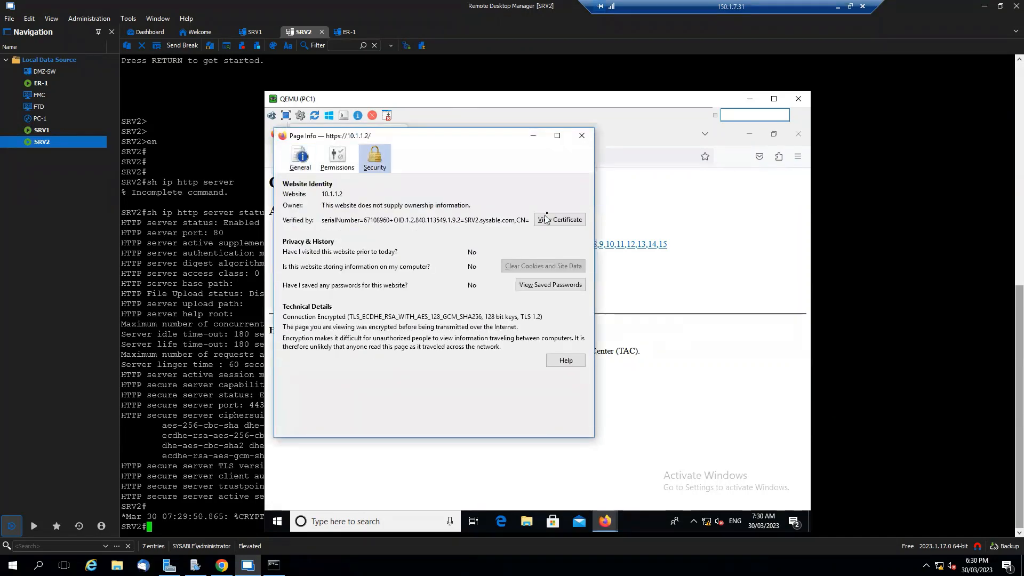
click(546, 219)
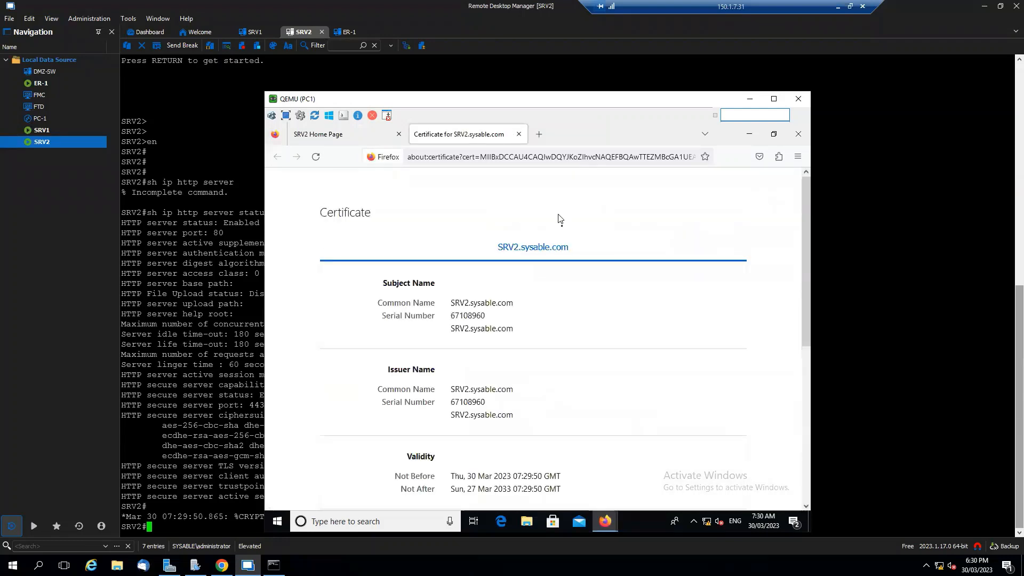
Examine the certificate's subject and issuer common names, validity dates and public key information.
drag(451, 305, 519, 311)
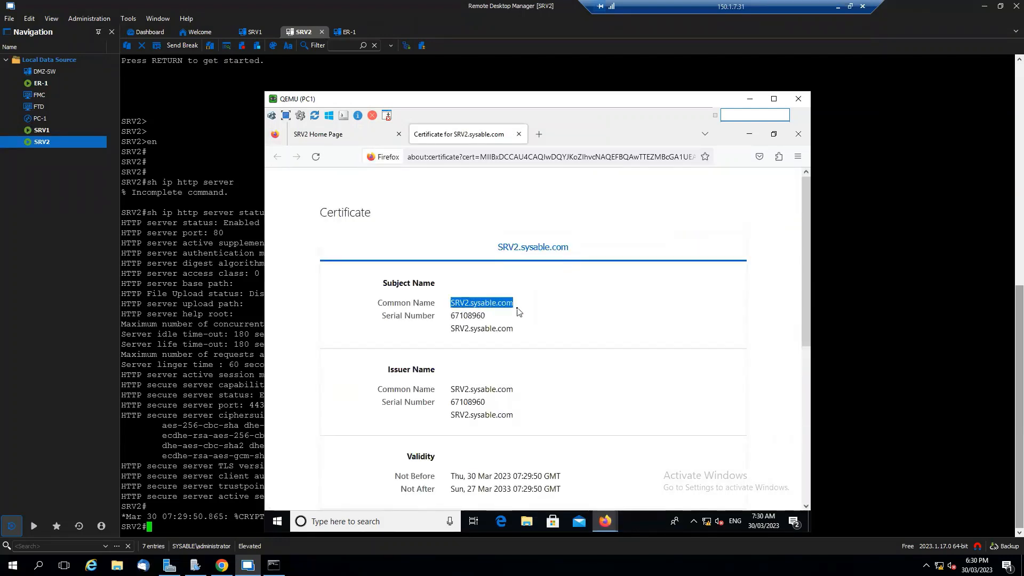
scroll(462, 307, down, 2)
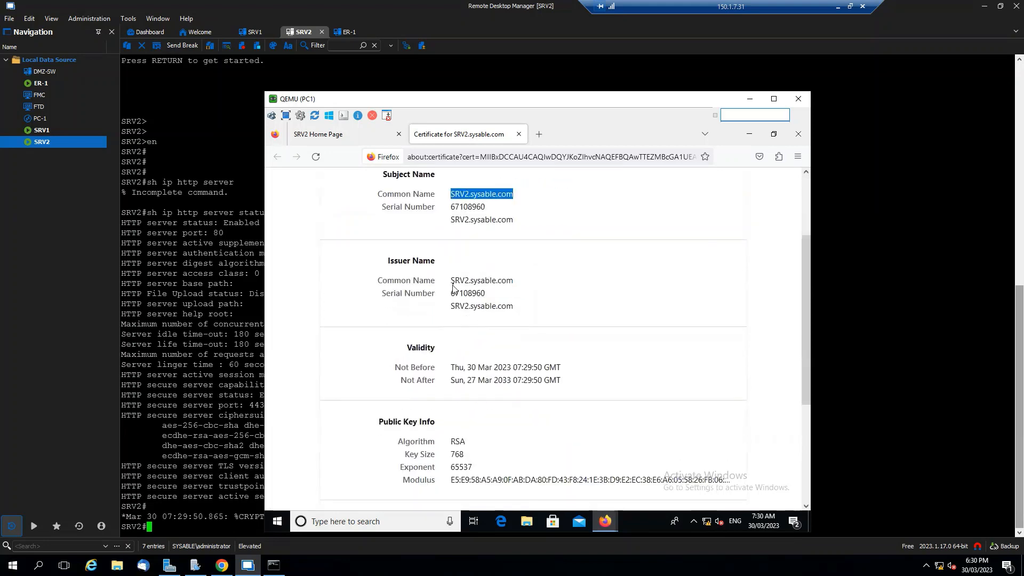
drag(452, 281, 519, 281)
click(512, 340)
scroll(512, 340, down, 2)
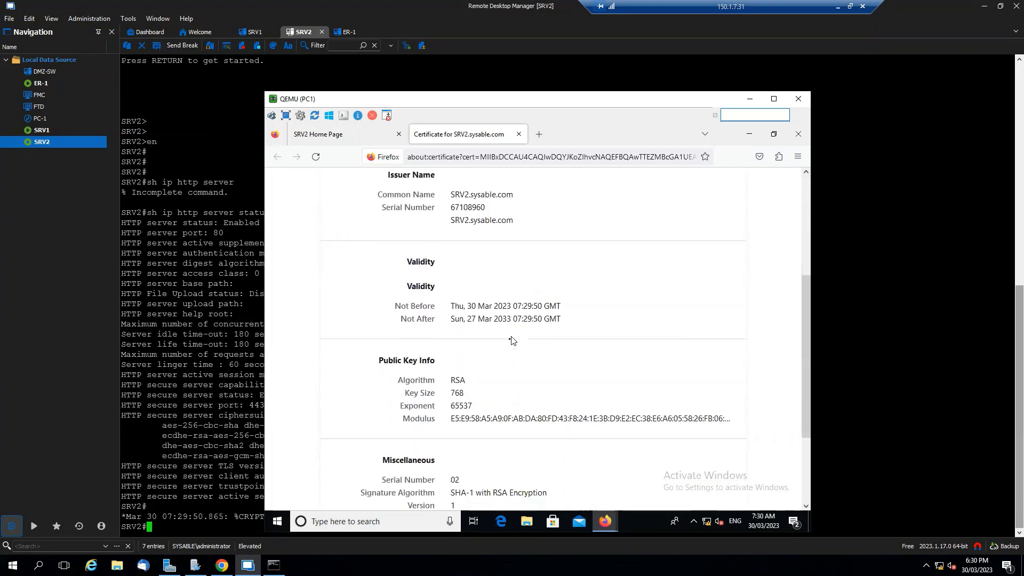
scroll(512, 340, down, 1)
scroll(511, 340, up, 4)
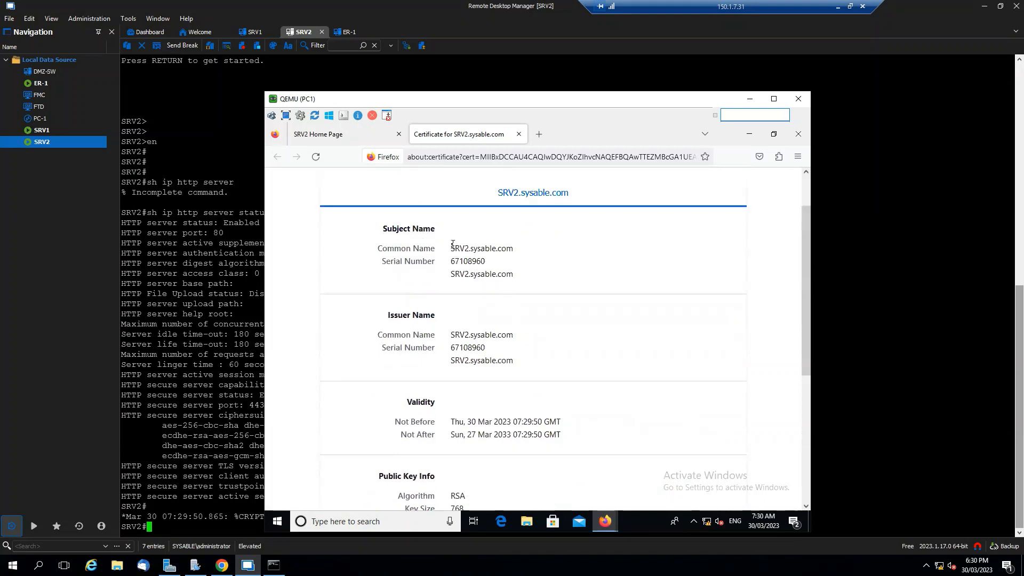
Highlight the subject common name in the SRV2.sysable.com certificate.
drag(452, 244, 523, 256)
click(485, 254)
drag(451, 248, 516, 253)
Close the SRV2 Home Page tab and the Page Info window, and minimize Firefox and the PC1 console.
click(398, 134)
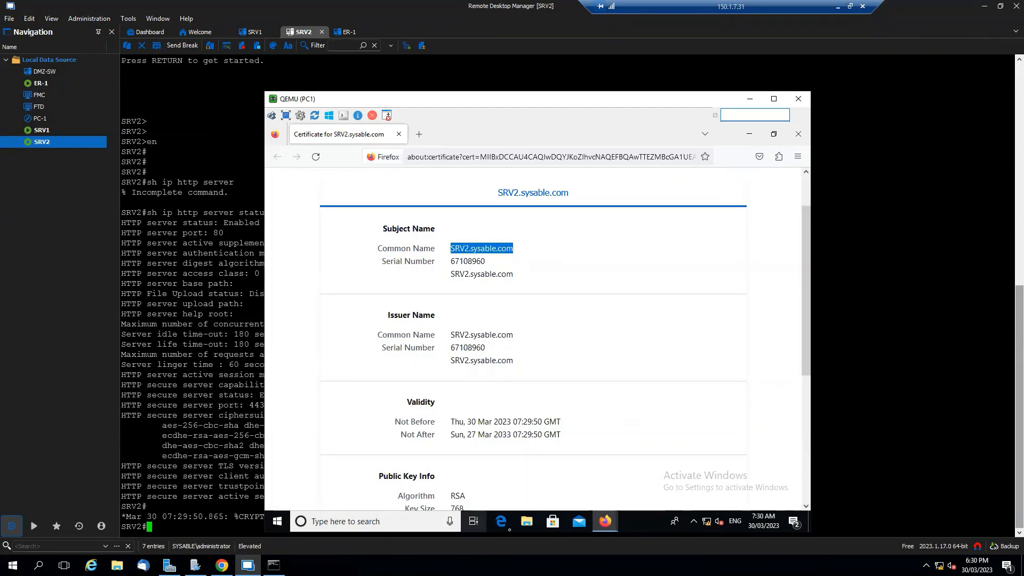
click(605, 521)
click(642, 481)
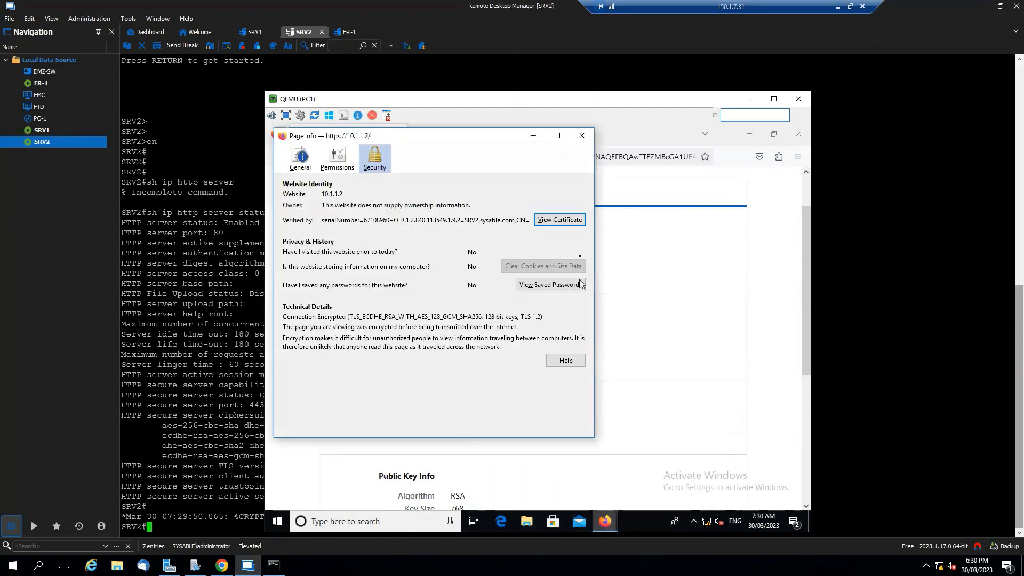
click(582, 136)
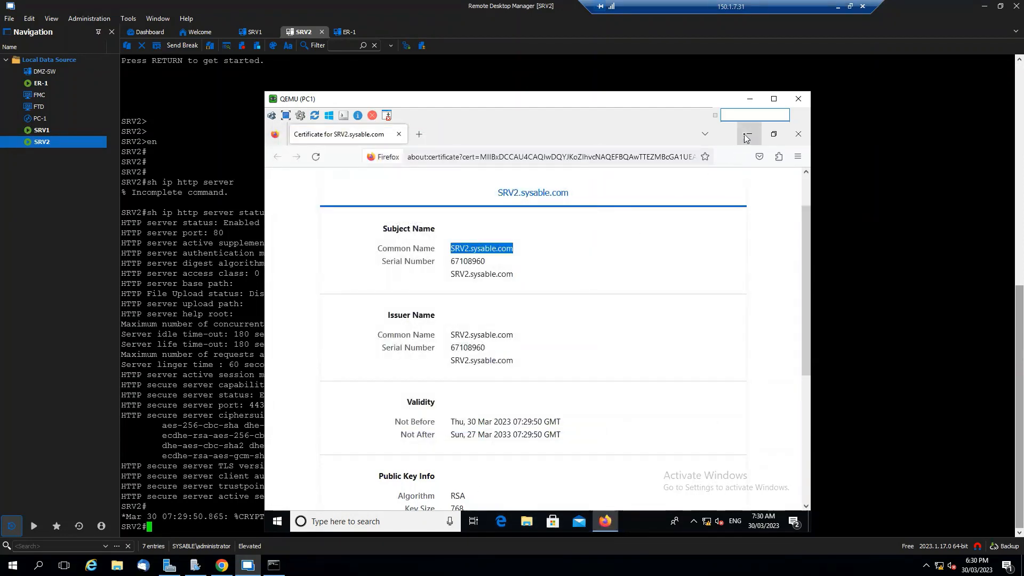
click(749, 134)
click(749, 98)
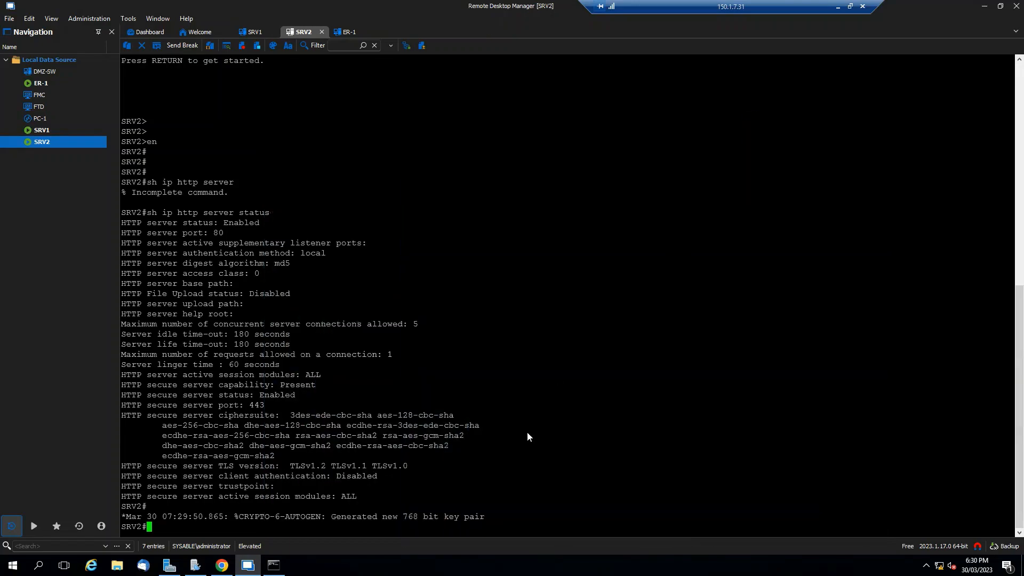
Switch to Firepower Management Center in Chrome and create an SSL policy named SSL-POL with the default action Do not decrypt.
click(222, 565)
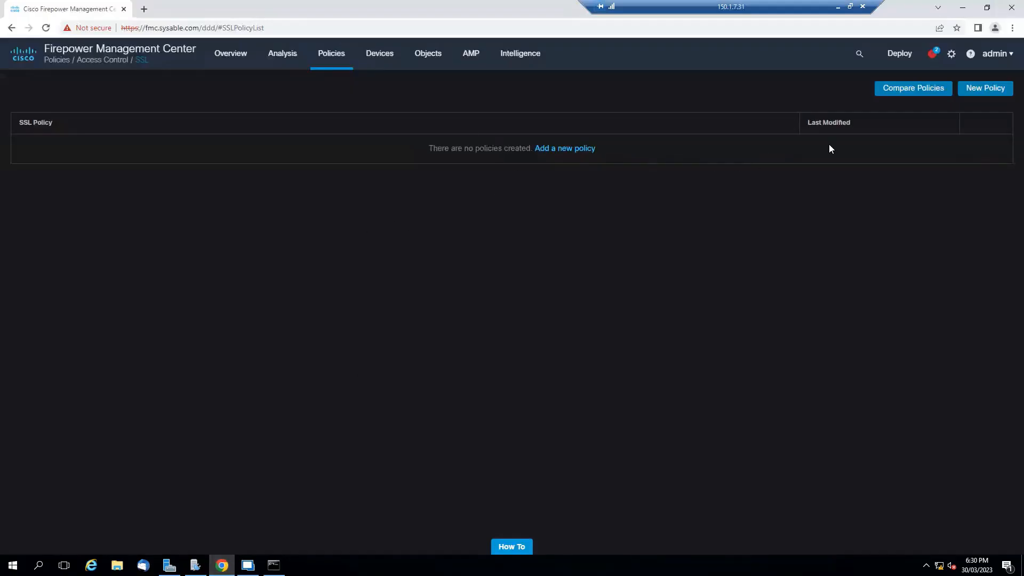
click(980, 95)
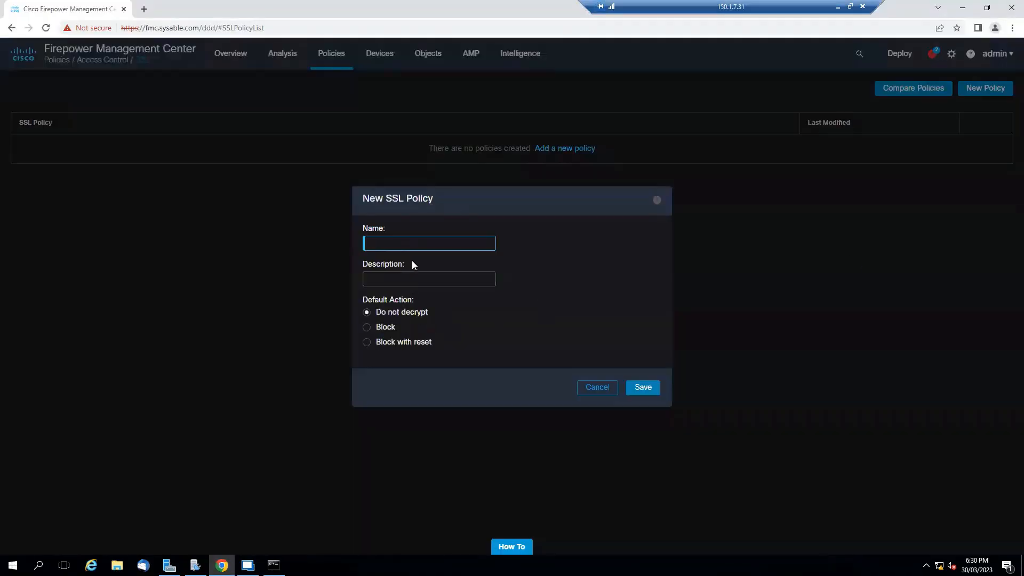
text(SSL-POL)
click(650, 391)
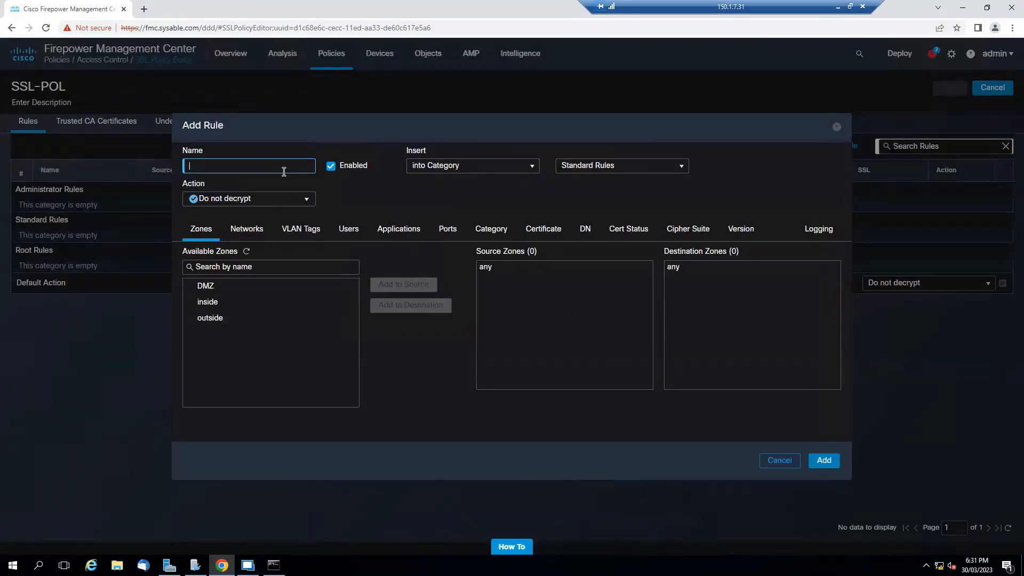
text(1)
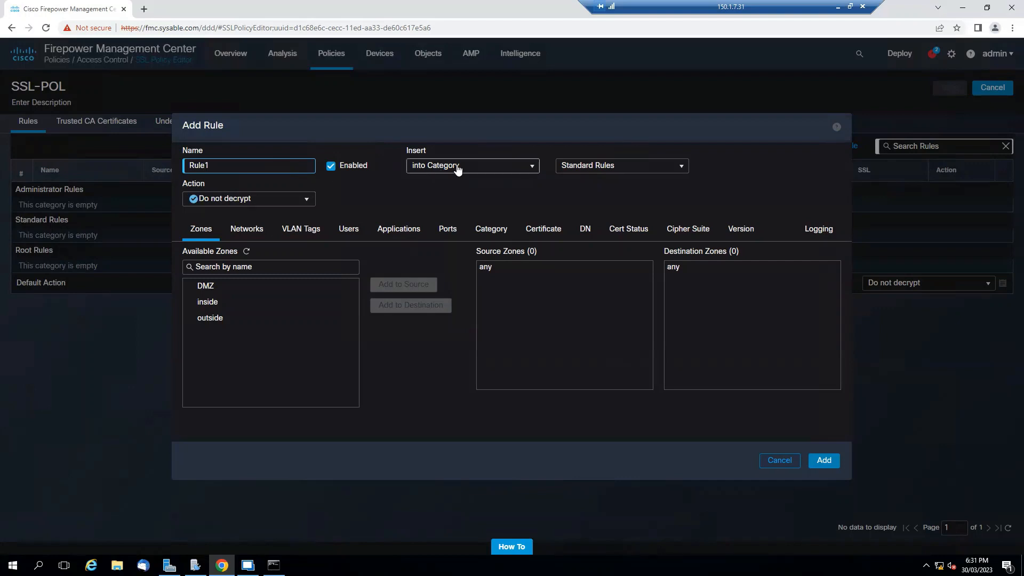
click(297, 204)
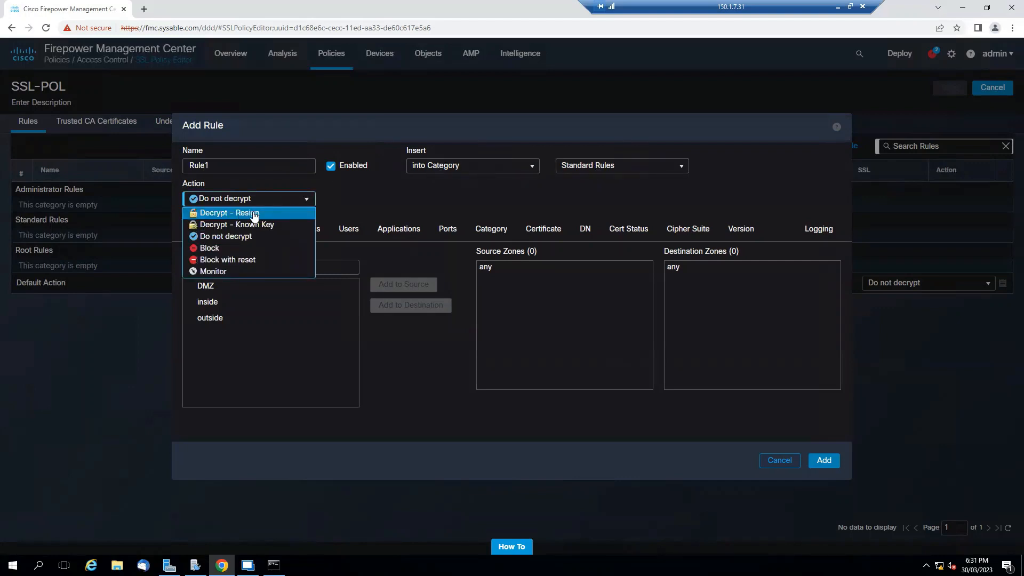
click(253, 213)
click(416, 201)
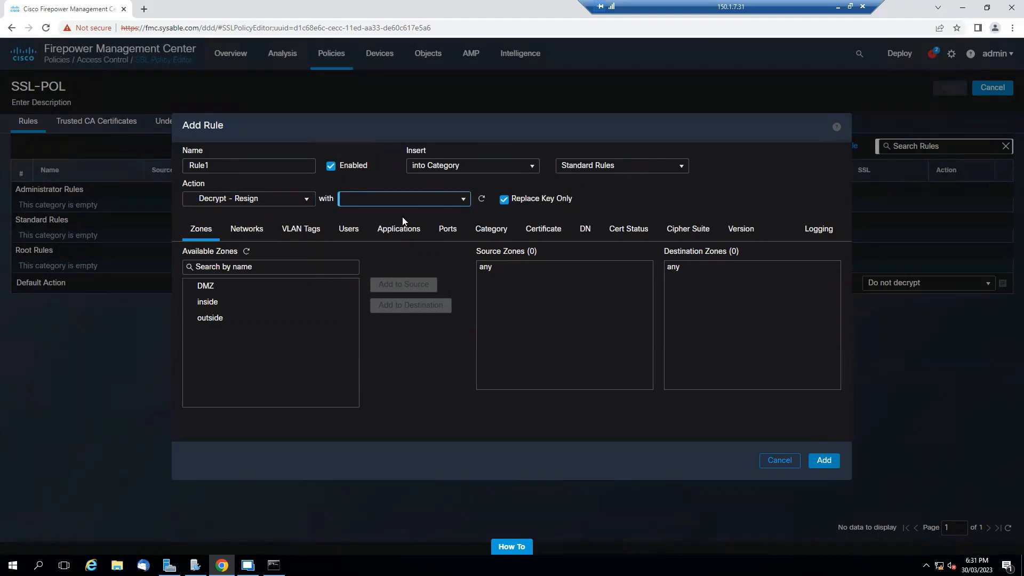
click(771, 460)
click(581, 344)
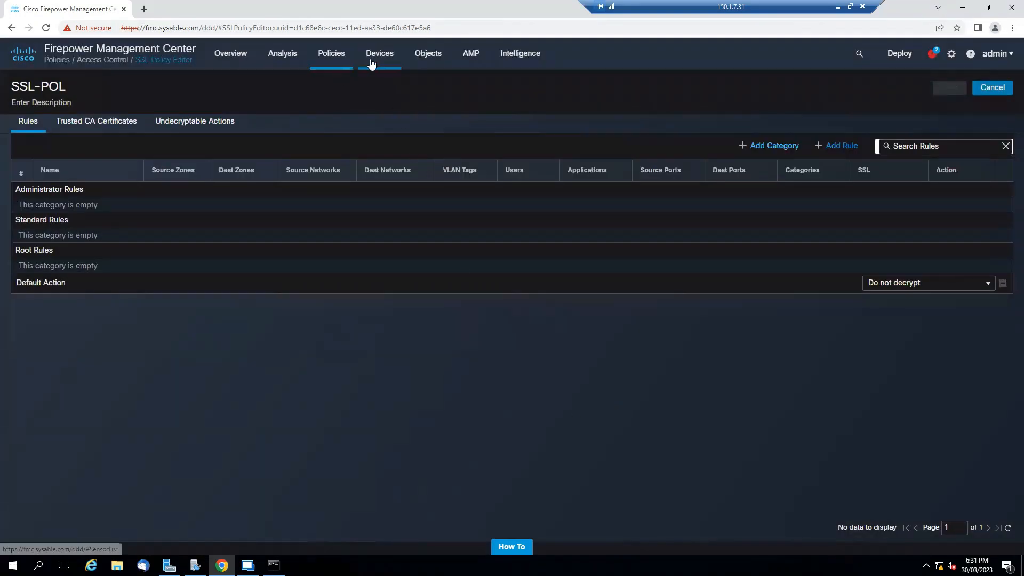
Open the list of Internal CAs among the PKI objects in Object Management.
mouse_move(422, 63)
click(450, 86)
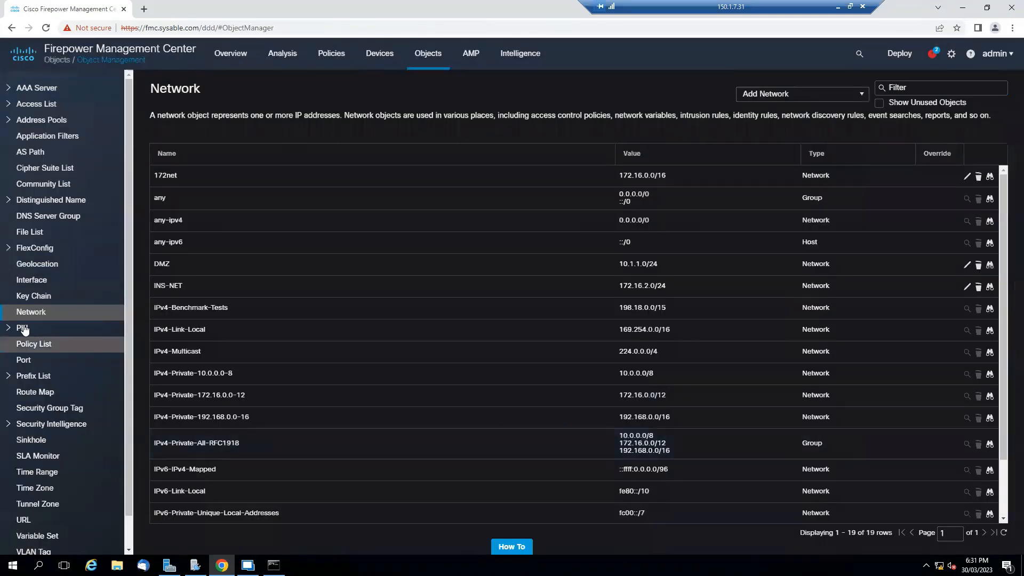
click(8, 329)
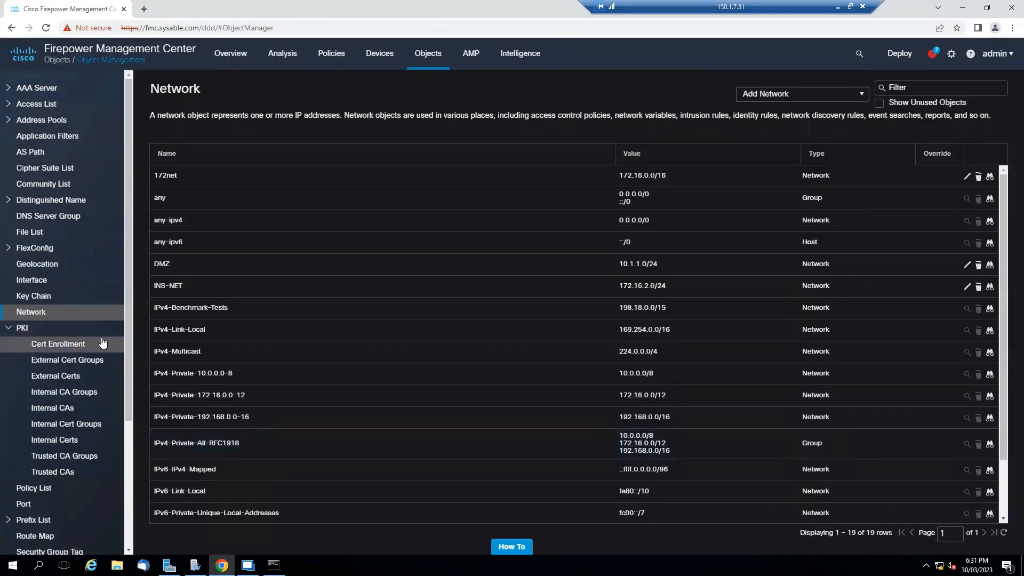
click(82, 345)
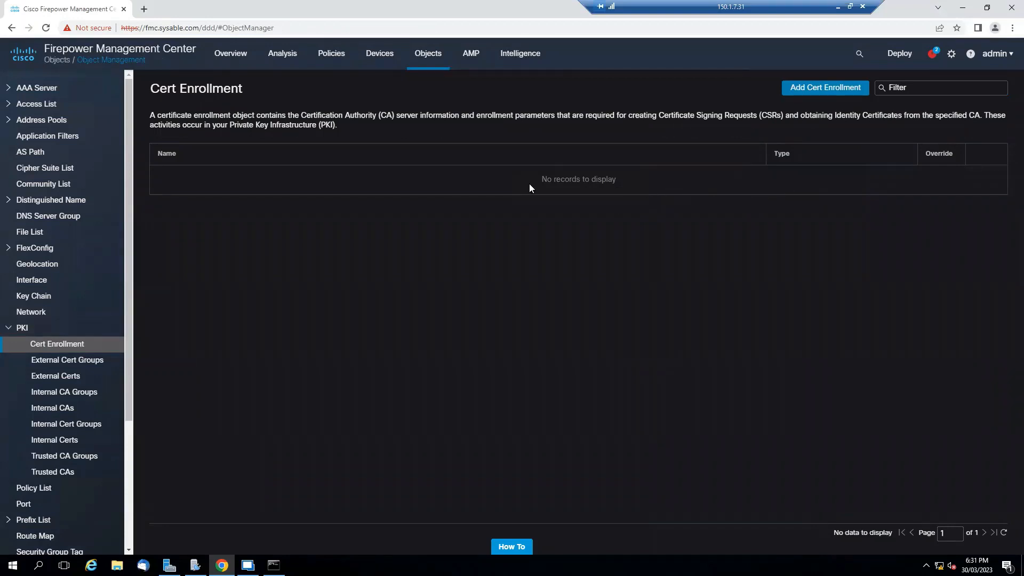
scroll(93, 351, down, 1)
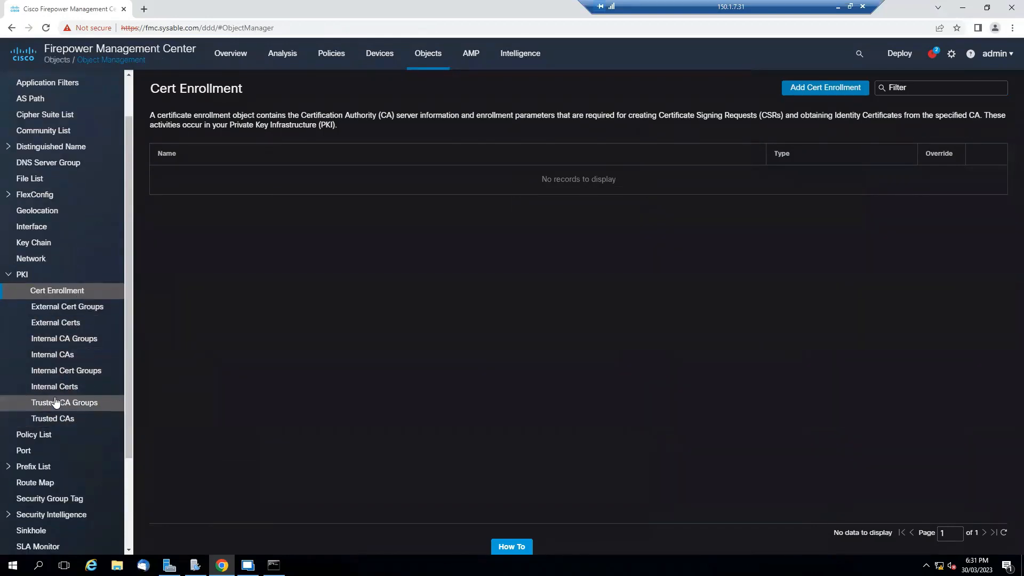
click(65, 355)
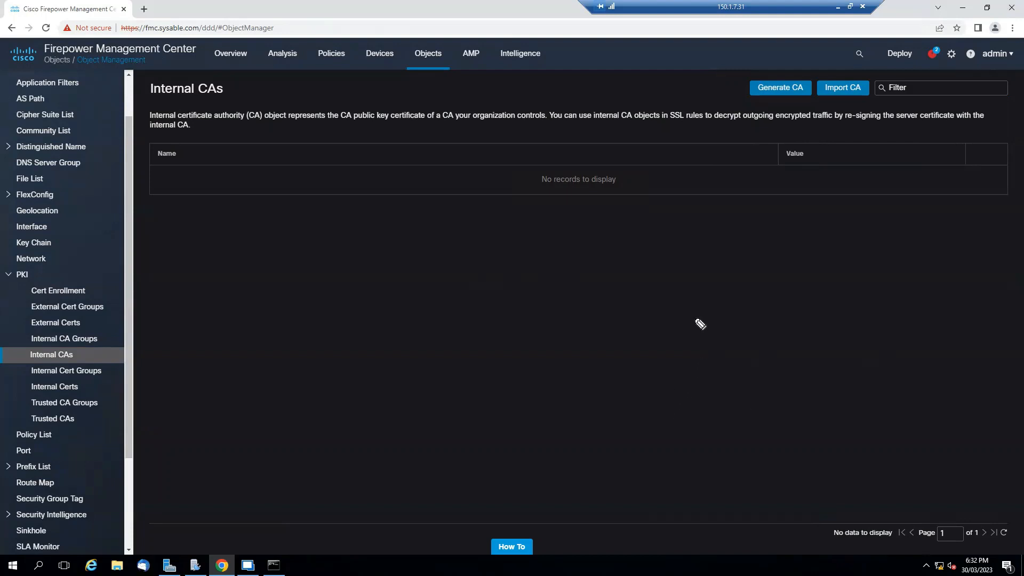
mouse_move(593, 281)
mouse_down()
mouse_move(579, 294)
mouse_move(607, 293)
mouse_up()
drag(619, 282, 618, 283)
drag(590, 278, 564, 275)
drag(651, 280, 853, 289)
drag(560, 294, 432, 307)
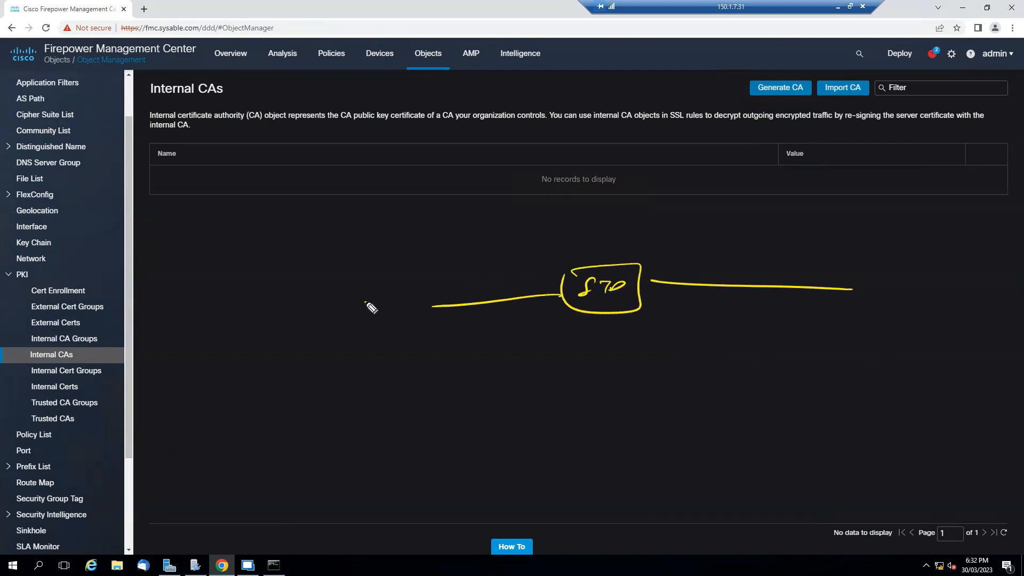
drag(366, 302, 395, 300)
mouse_move(484, 277)
mouse_down()
mouse_move(496, 285)
mouse_move(511, 277)
mouse_up()
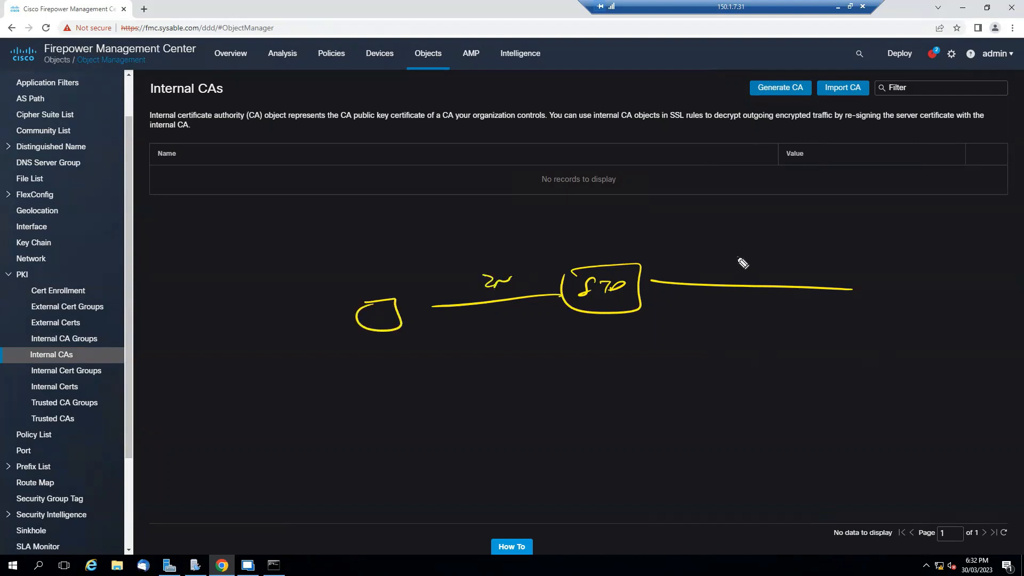
drag(738, 258, 796, 269)
mouse_move(868, 284)
mouse_down()
mouse_move(883, 291)
mouse_move(859, 313)
mouse_up()
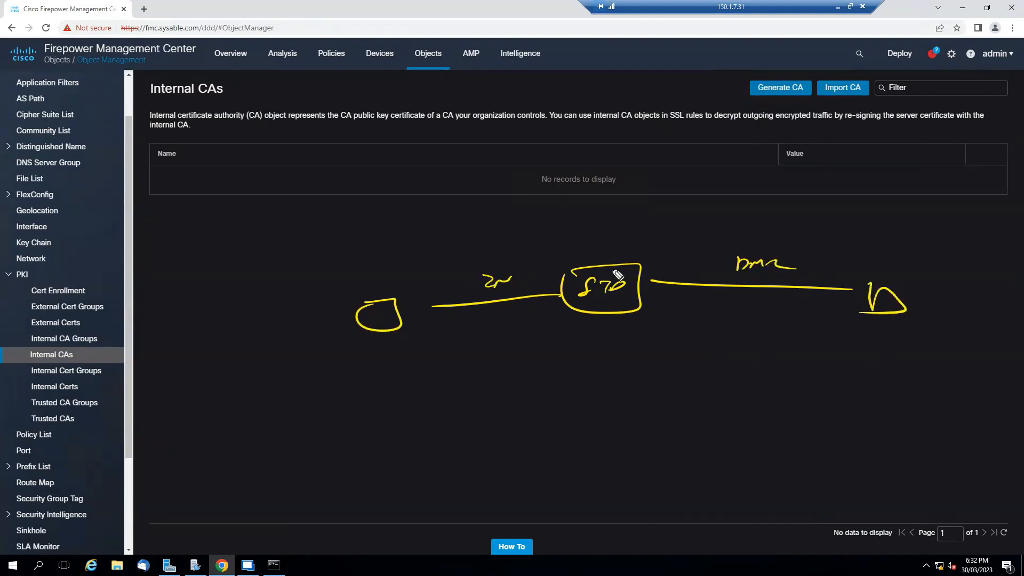
drag(415, 340, 509, 332)
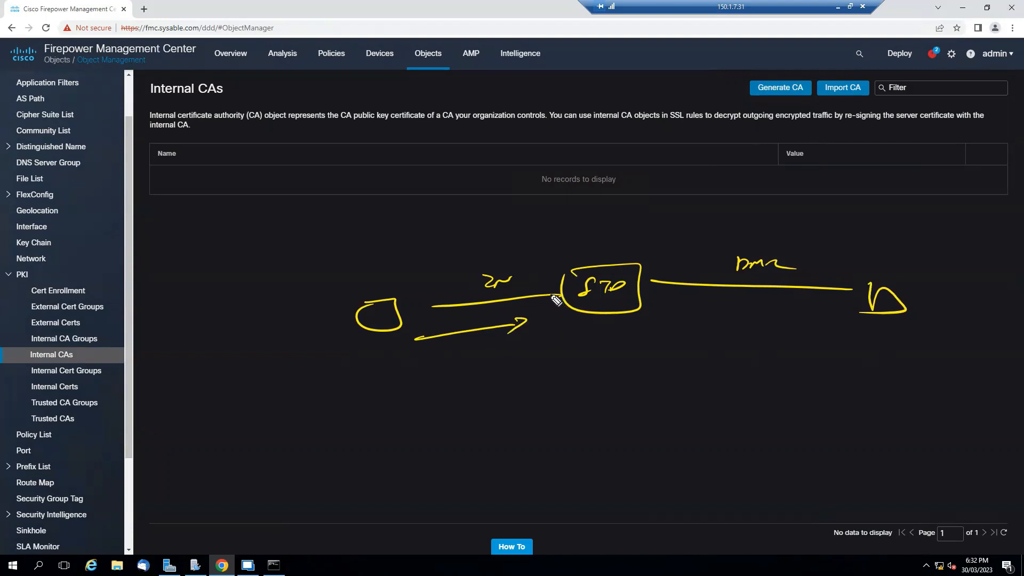
mouse_move(597, 264)
mouse_down()
mouse_move(589, 227)
mouse_move(562, 194)
mouse_move(640, 199)
mouse_move(557, 166)
mouse_up()
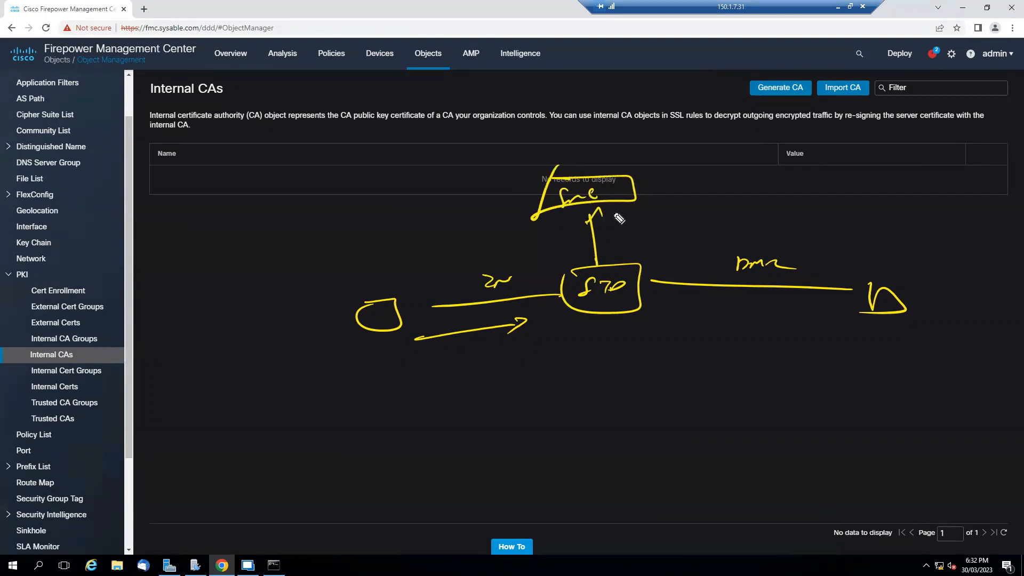
mouse_move(613, 211)
mouse_down()
mouse_move(619, 243)
mouse_move(661, 233)
mouse_move(679, 233)
mouse_move(676, 244)
mouse_up()
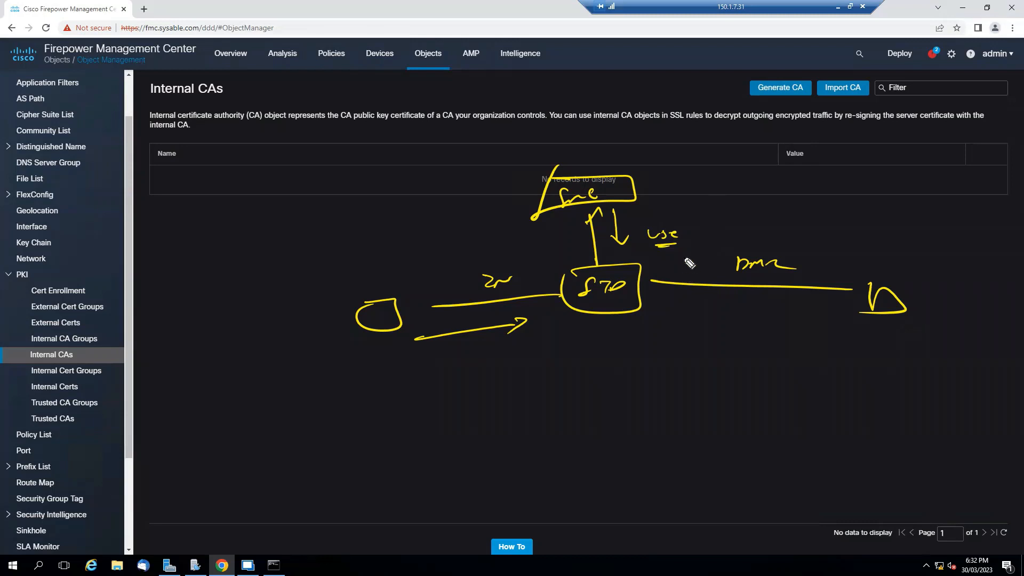
mouse_move(667, 240)
mouse_down()
mouse_move(696, 227)
mouse_move(694, 246)
mouse_up()
mouse_move(636, 204)
mouse_down()
mouse_move(677, 201)
mouse_move(646, 186)
mouse_move(703, 160)
mouse_move(730, 163)
mouse_move(745, 142)
mouse_move(784, 154)
mouse_move(720, 168)
mouse_up()
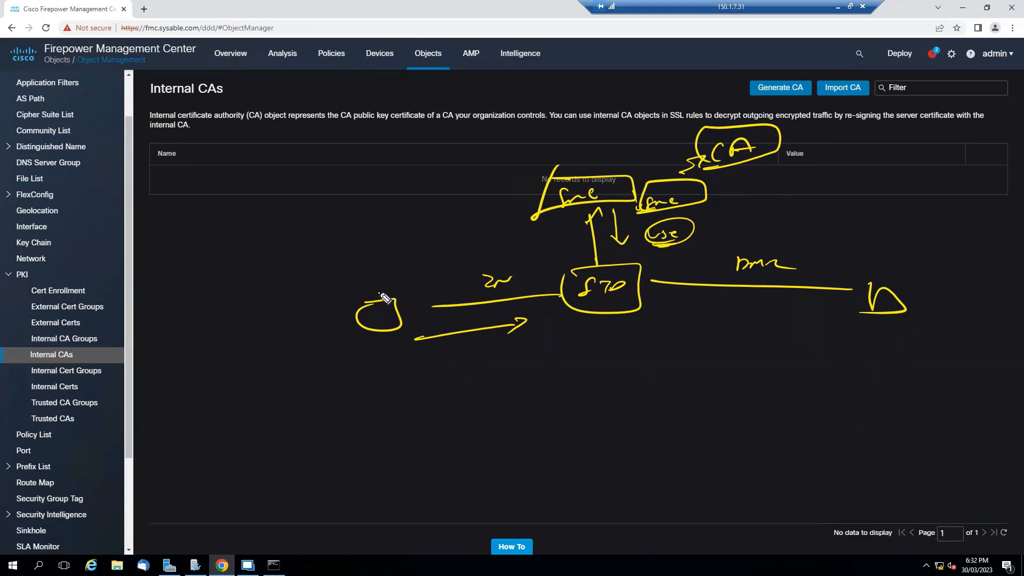
drag(377, 292, 407, 262)
drag(478, 227, 500, 222)
drag(492, 217, 505, 215)
drag(407, 262, 526, 219)
mouse_move(422, 232)
mouse_down()
mouse_move(433, 214)
mouse_move(451, 226)
mouse_up()
mouse_move(887, 291)
mouse_down()
mouse_move(768, 203)
mouse_move(768, 218)
mouse_move(839, 214)
mouse_up()
drag(834, 202, 825, 212)
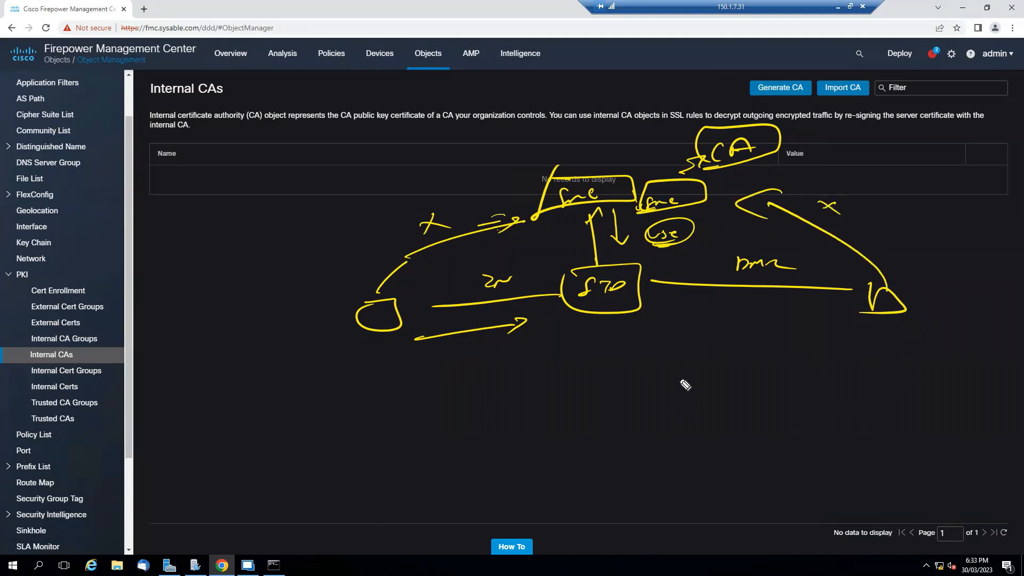
mouse_move(396, 377)
mouse_down()
mouse_move(429, 393)
mouse_move(484, 382)
mouse_move(536, 392)
mouse_up()
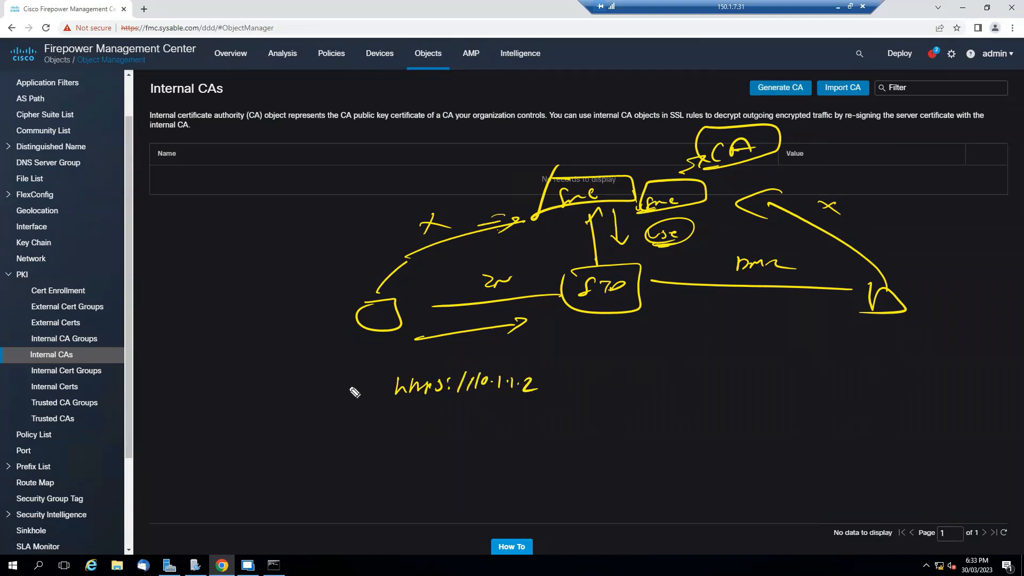
mouse_move(354, 393)
mouse_down()
mouse_move(377, 399)
mouse_move(354, 395)
mouse_up()
drag(383, 380, 381, 392)
click(381, 397)
mouse_move(391, 399)
mouse_down()
mouse_move(395, 389)
mouse_move(343, 411)
mouse_move(468, 406)
mouse_move(457, 413)
mouse_up()
mouse_move(454, 422)
mouse_down()
mouse_move(443, 437)
mouse_move(547, 425)
mouse_move(567, 412)
mouse_move(632, 412)
mouse_up()
mouse_move(466, 447)
mouse_down()
mouse_move(474, 460)
mouse_move(549, 462)
mouse_move(646, 448)
mouse_up()
drag(454, 480, 542, 472)
drag(454, 489, 544, 478)
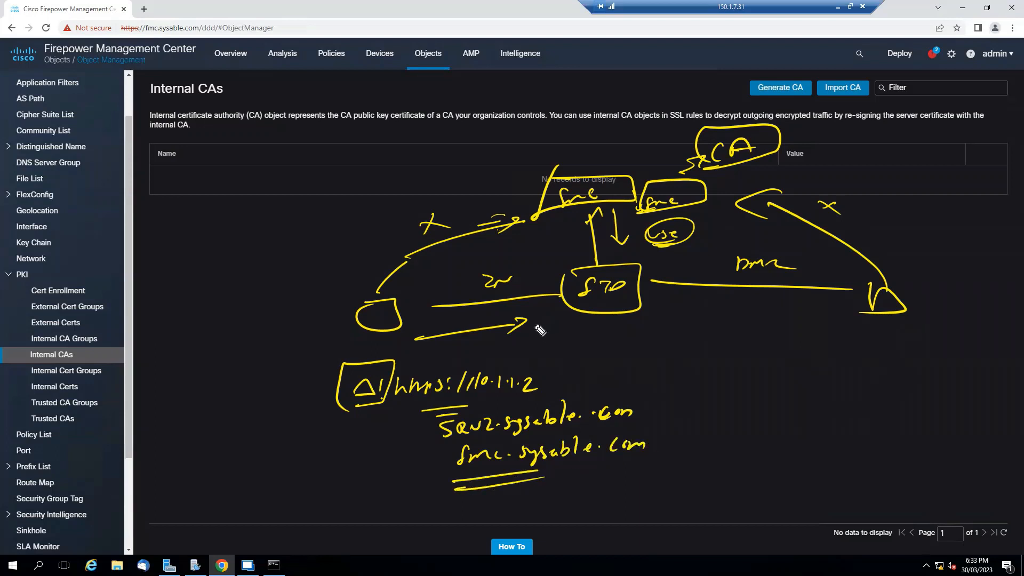
mouse_move(418, 339)
mouse_down()
mouse_move(539, 316)
mouse_move(511, 337)
mouse_up()
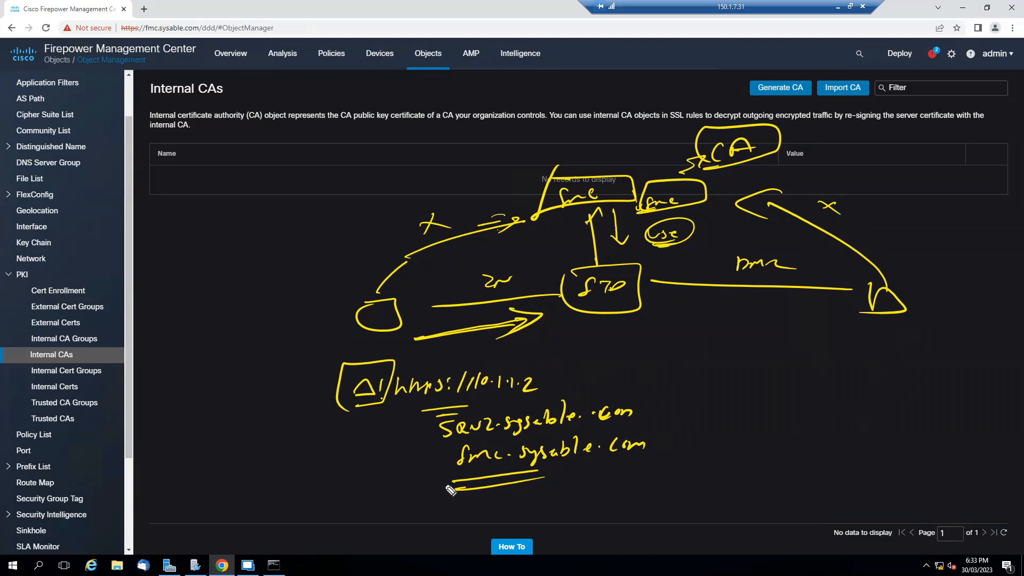
mouse_move(448, 487)
mouse_down()
mouse_move(670, 463)
mouse_move(619, 431)
mouse_move(463, 443)
mouse_move(453, 485)
mouse_up()
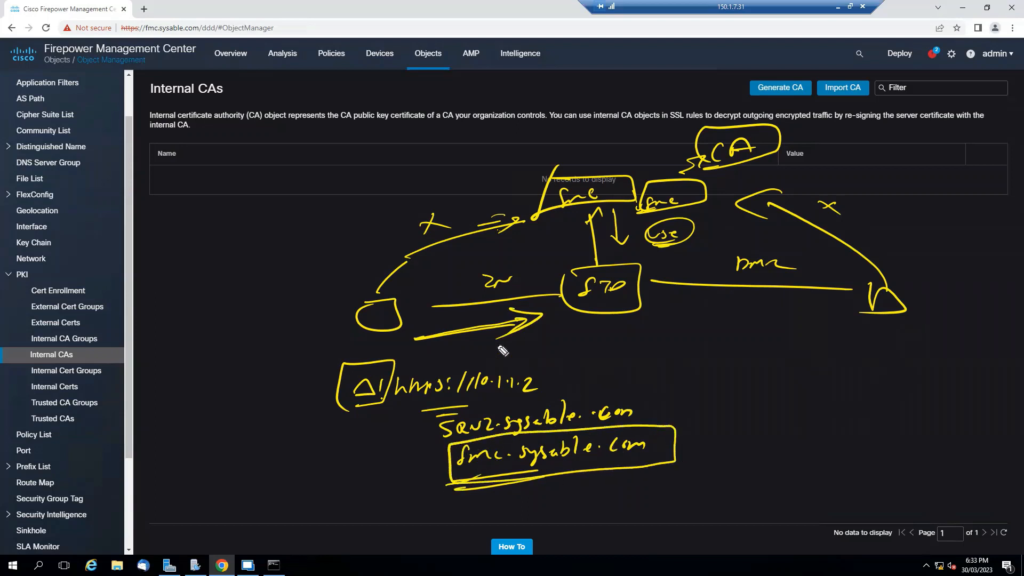
mouse_move(516, 335)
mouse_down()
mouse_move(563, 337)
mouse_move(555, 344)
mouse_up()
drag(673, 438, 693, 430)
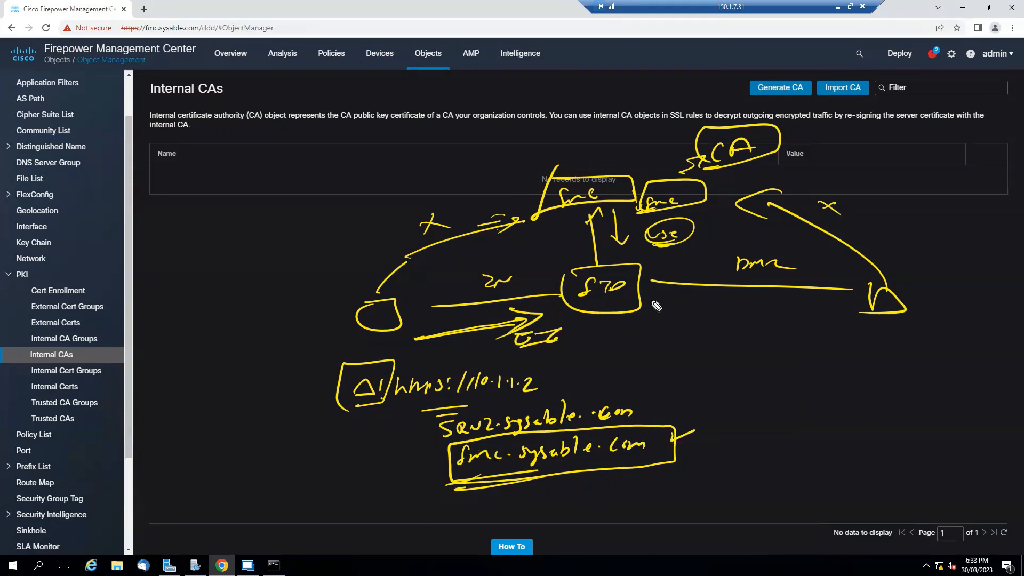
mouse_move(654, 300)
mouse_down()
mouse_move(835, 303)
mouse_move(781, 320)
mouse_move(661, 320)
mouse_up()
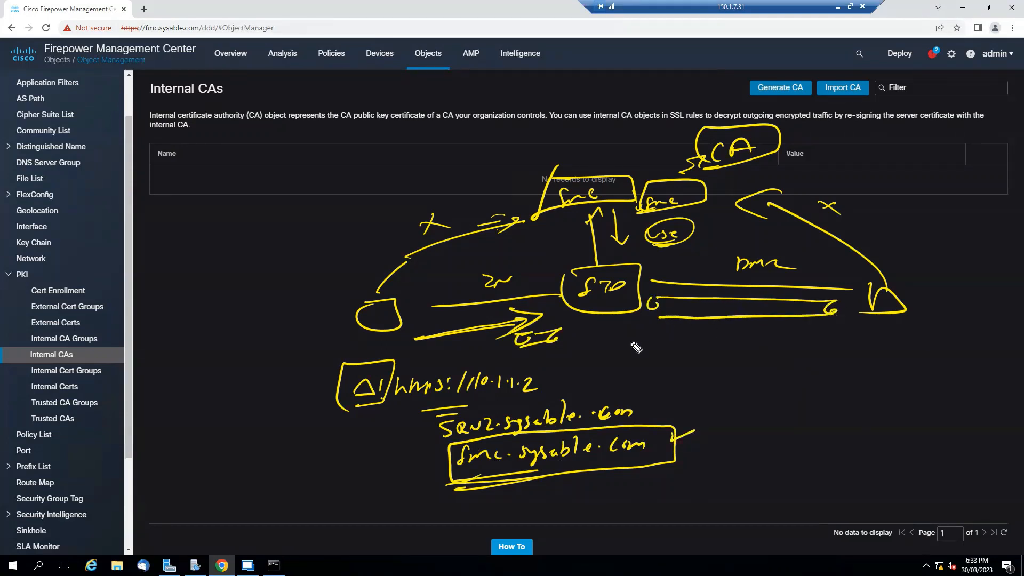
key(Escape)
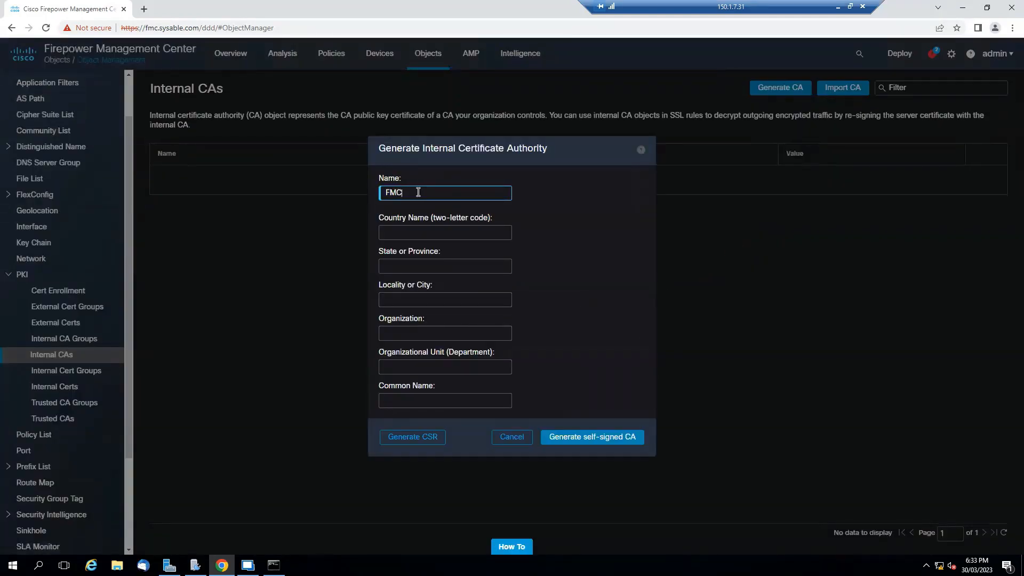
Fill in the new internal CA: name FMC, country AU, state TAS, city HOBART, organization Sysable, department Sysbale and common name FMC.sysable.com.
key(Tab)
key(Tab)
text(T)
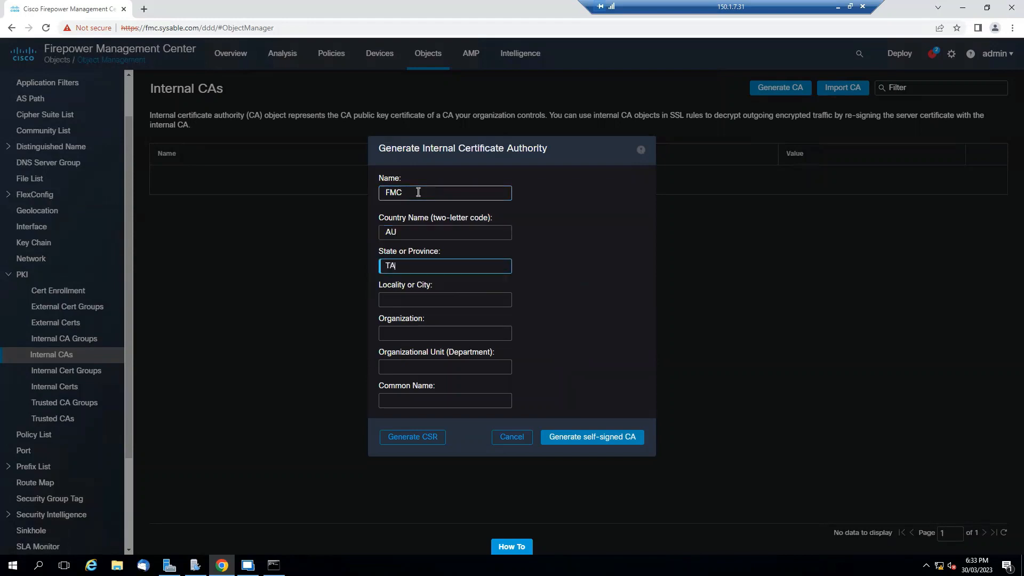
key(Tab)
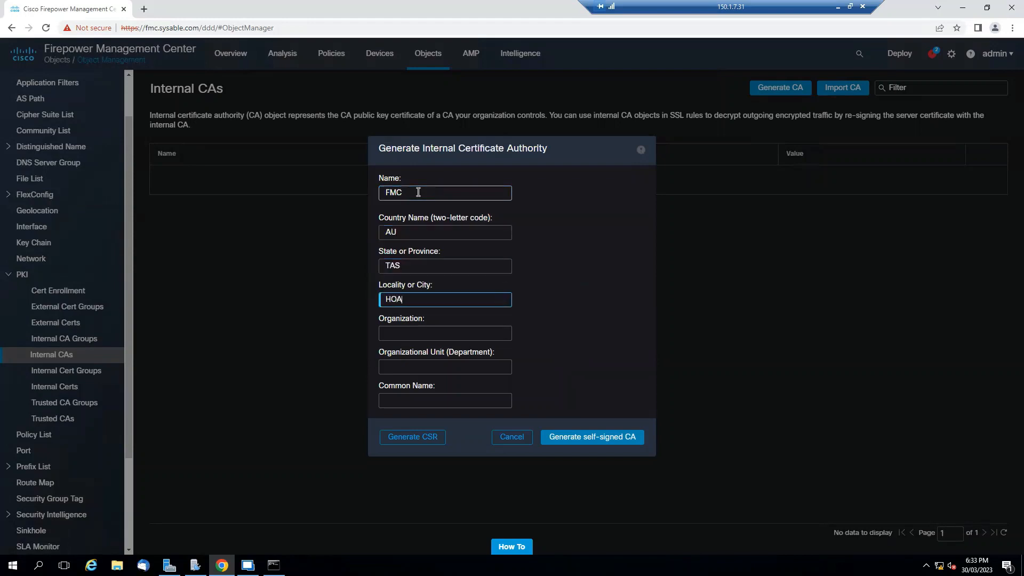
text(HOBART)
key(Tab)
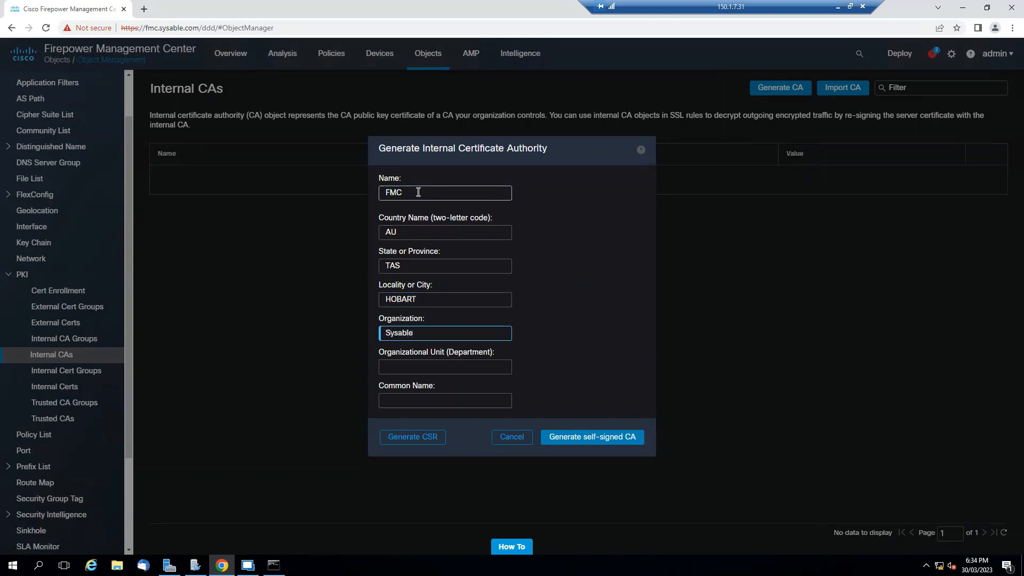
key(Tab)
text(Sy)
key(Tab)
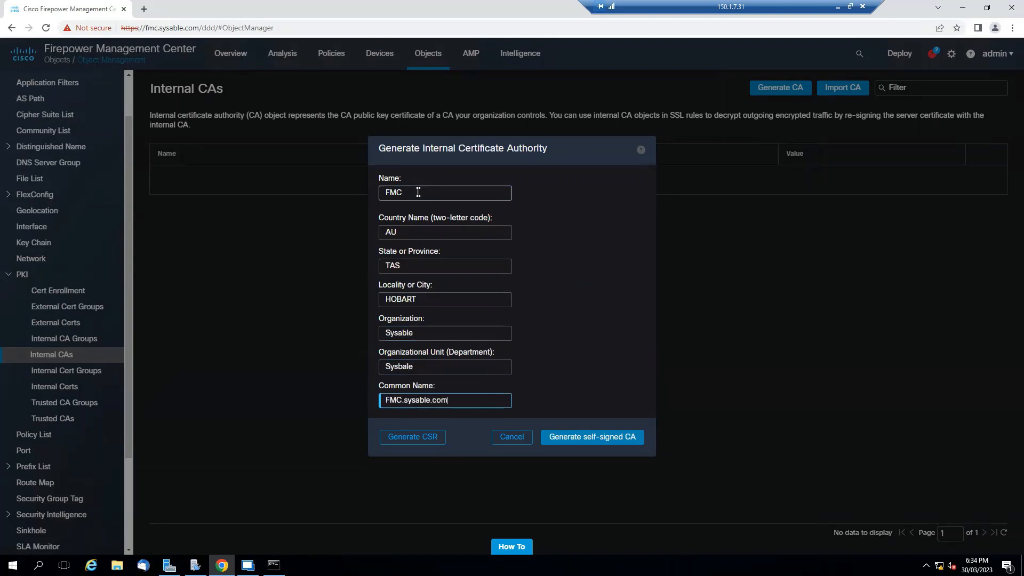
Generate the FMC internal CA as a self-signed CA from the entered certificate details.
drag(470, 399, 378, 399)
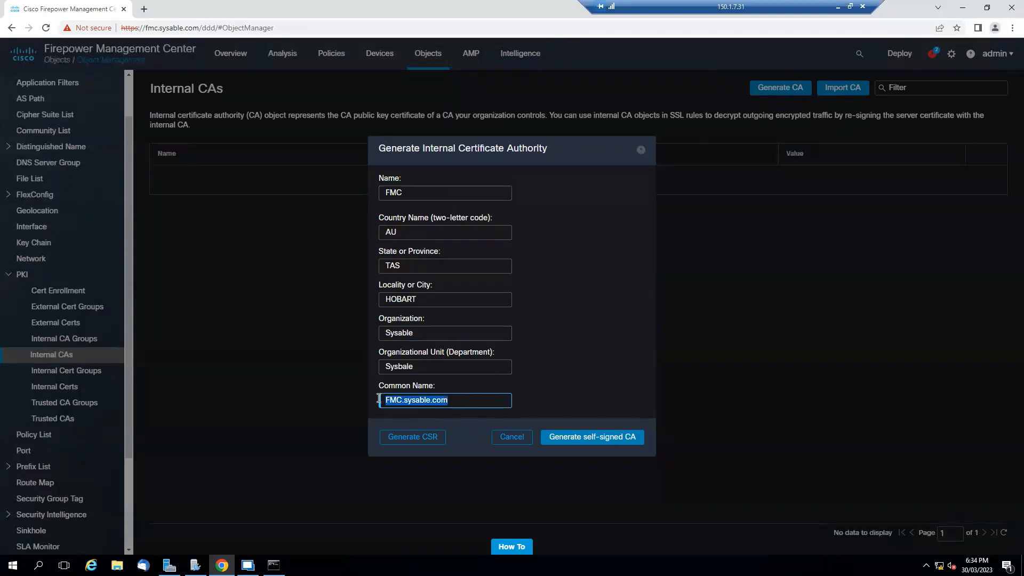
click(596, 439)
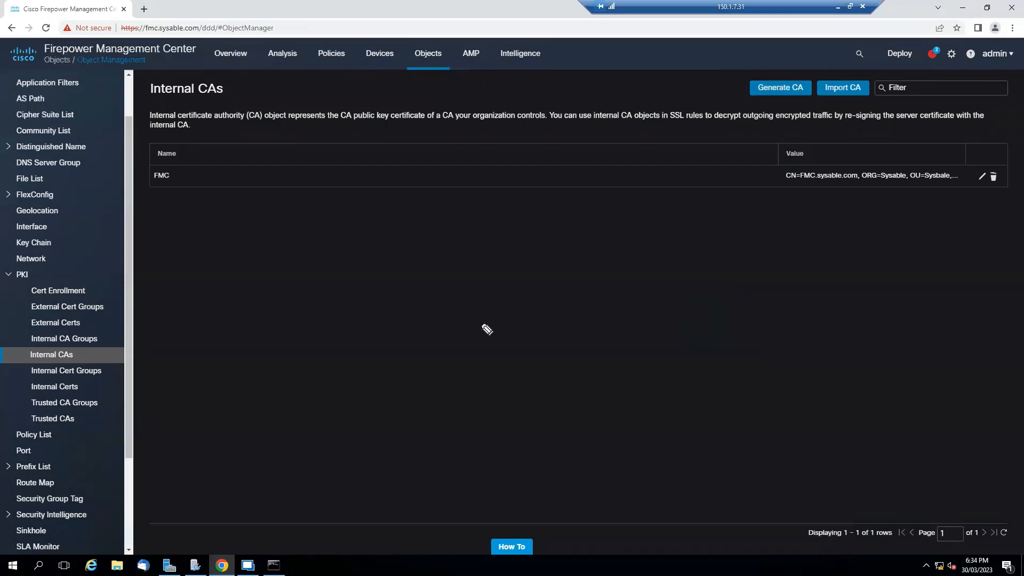
drag(518, 243, 513, 262)
drag(523, 260, 545, 259)
mouse_move(560, 249)
mouse_down()
mouse_move(504, 283)
mouse_move(502, 232)
mouse_up()
drag(561, 289, 553, 333)
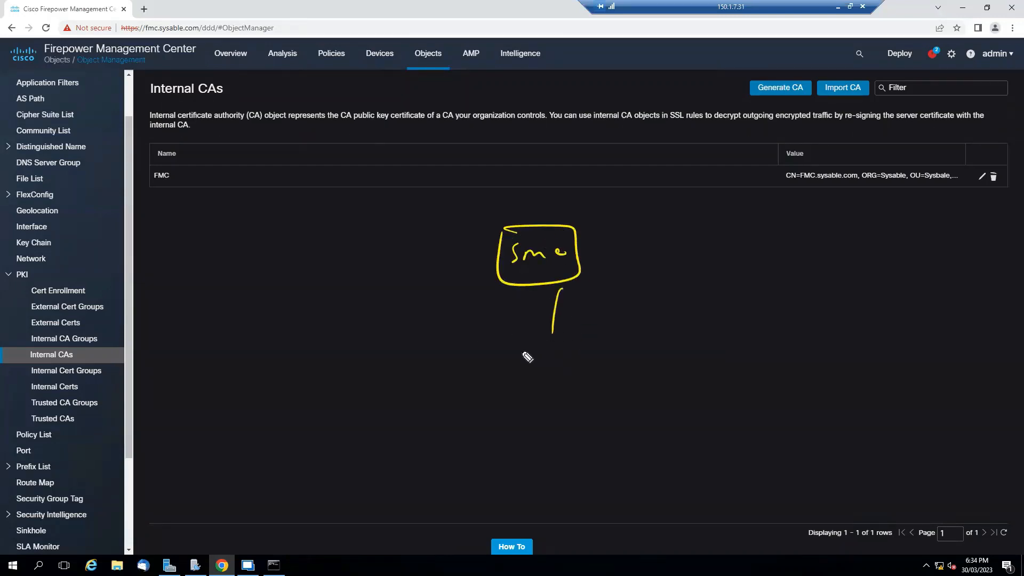
drag(491, 351, 663, 347)
mouse_move(563, 383)
mouse_down()
mouse_move(578, 372)
mouse_move(598, 384)
mouse_move(621, 379)
mouse_move(634, 361)
mouse_move(560, 400)
mouse_move(474, 398)
mouse_up()
mouse_move(387, 419)
mouse_down()
mouse_move(434, 441)
mouse_move(385, 420)
mouse_move(421, 433)
mouse_up()
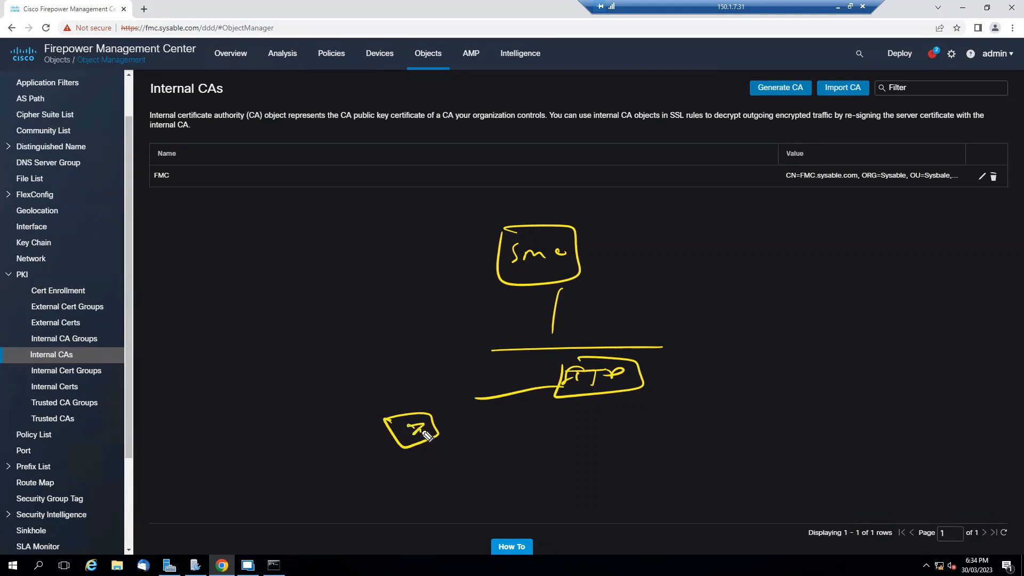
drag(655, 373, 809, 365)
mouse_move(911, 339)
mouse_down()
mouse_move(914, 362)
mouse_move(887, 341)
mouse_up()
drag(622, 404, 618, 457)
mouse_move(604, 471)
mouse_down()
mouse_move(606, 486)
mouse_move(658, 479)
mouse_move(584, 500)
mouse_move(645, 465)
mouse_up()
drag(784, 229, 878, 218)
drag(785, 242, 867, 230)
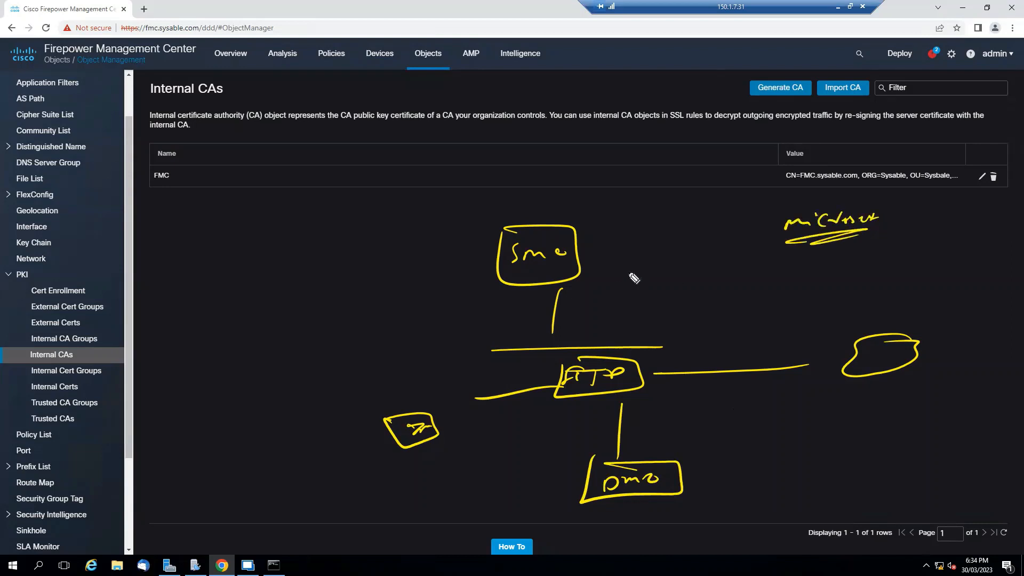
drag(566, 253, 589, 246)
mouse_move(747, 107)
mouse_down()
mouse_move(804, 107)
mouse_move(779, 68)
mouse_move(741, 101)
mouse_up()
mouse_move(611, 219)
mouse_down()
mouse_move(622, 219)
mouse_move(616, 244)
mouse_up()
mouse_move(608, 257)
mouse_down()
mouse_move(621, 247)
mouse_move(589, 287)
mouse_move(627, 283)
mouse_move(622, 291)
mouse_up()
mouse_move(587, 300)
mouse_down()
mouse_move(620, 295)
mouse_move(677, 327)
mouse_move(840, 267)
mouse_move(828, 262)
mouse_move(888, 255)
mouse_up()
mouse_move(887, 241)
mouse_down()
mouse_move(901, 254)
mouse_move(971, 238)
mouse_up()
mouse_move(880, 275)
mouse_down()
mouse_move(963, 269)
mouse_move(855, 294)
mouse_up()
drag(950, 293, 872, 298)
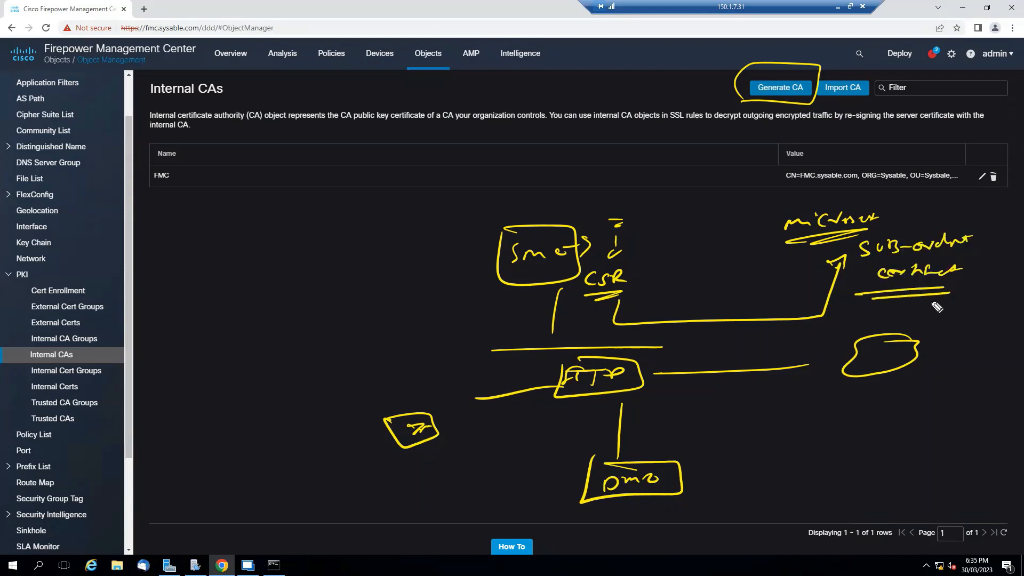
mouse_move(933, 309)
mouse_down()
mouse_move(945, 304)
mouse_move(934, 329)
mouse_move(970, 321)
mouse_move(982, 349)
mouse_up()
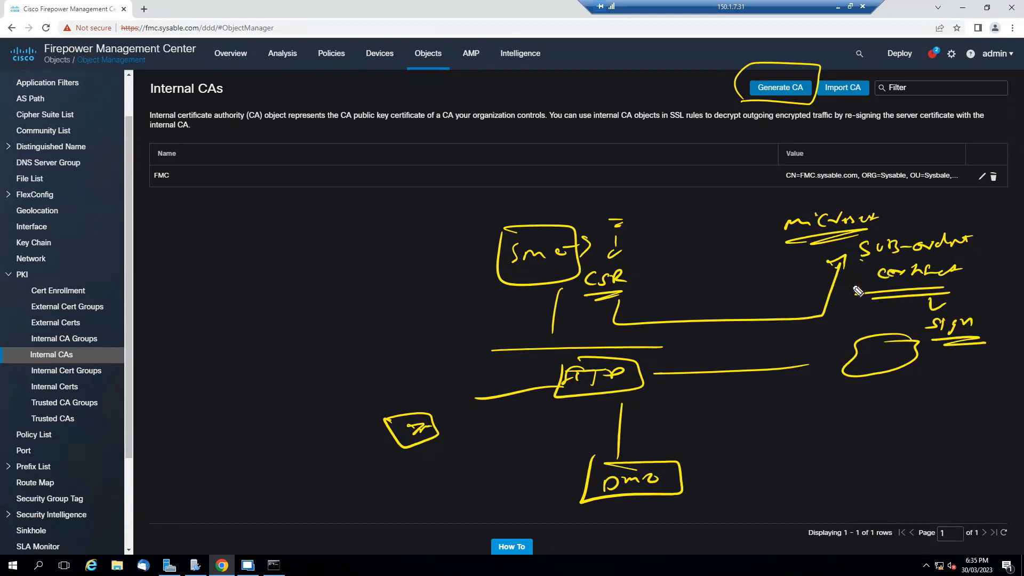
mouse_move(813, 256)
mouse_down()
mouse_move(807, 293)
mouse_move(636, 299)
mouse_move(639, 260)
mouse_move(618, 265)
mouse_move(633, 268)
mouse_up()
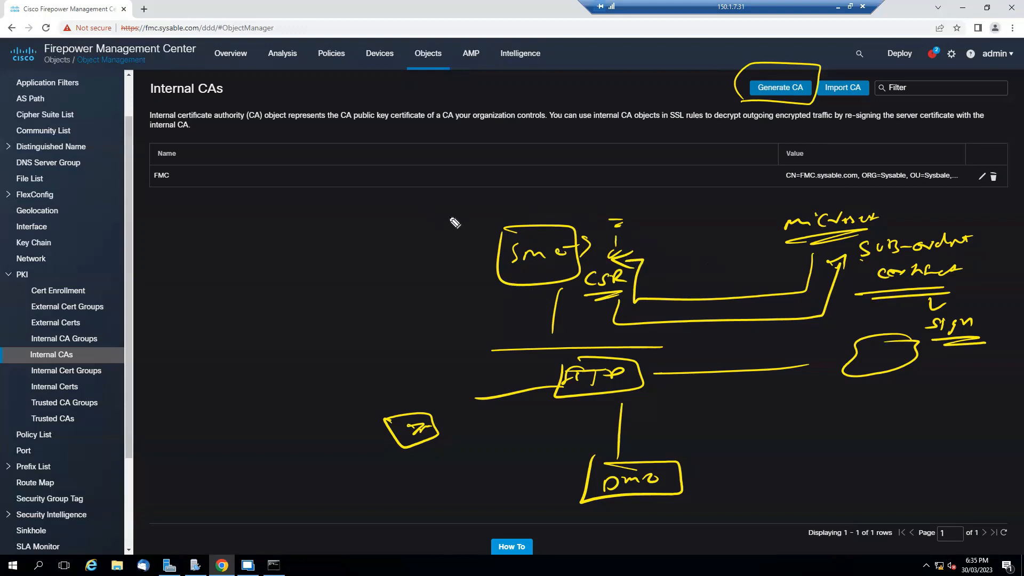
mouse_move(417, 206)
mouse_down()
mouse_move(427, 218)
mouse_move(453, 209)
mouse_move(470, 217)
mouse_move(462, 235)
mouse_up()
mouse_move(788, 242)
mouse_down()
mouse_move(885, 234)
mouse_move(810, 195)
mouse_move(780, 243)
mouse_up()
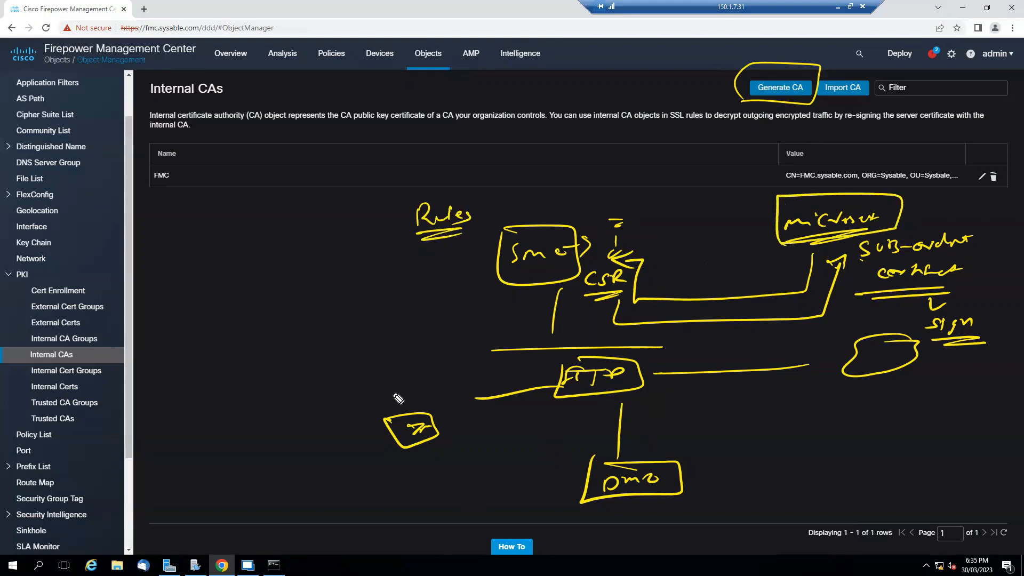
drag(394, 389, 426, 368)
drag(763, 215, 784, 198)
mouse_move(419, 461)
mouse_down()
mouse_move(414, 475)
mouse_move(475, 452)
mouse_move(513, 457)
mouse_up()
click(435, 472)
click(453, 452)
mouse_move(528, 446)
mouse_down()
mouse_move(523, 457)
mouse_move(570, 443)
mouse_up()
click(536, 453)
click(542, 452)
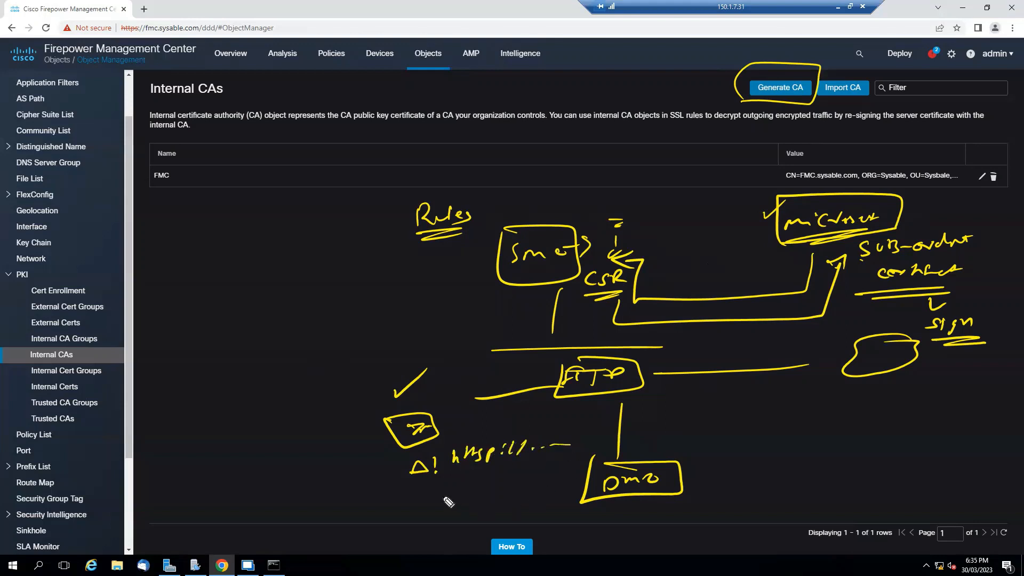
drag(431, 463, 427, 463)
mouse_move(787, 249)
mouse_down()
mouse_move(918, 236)
mouse_move(874, 188)
mouse_move(788, 199)
mouse_up()
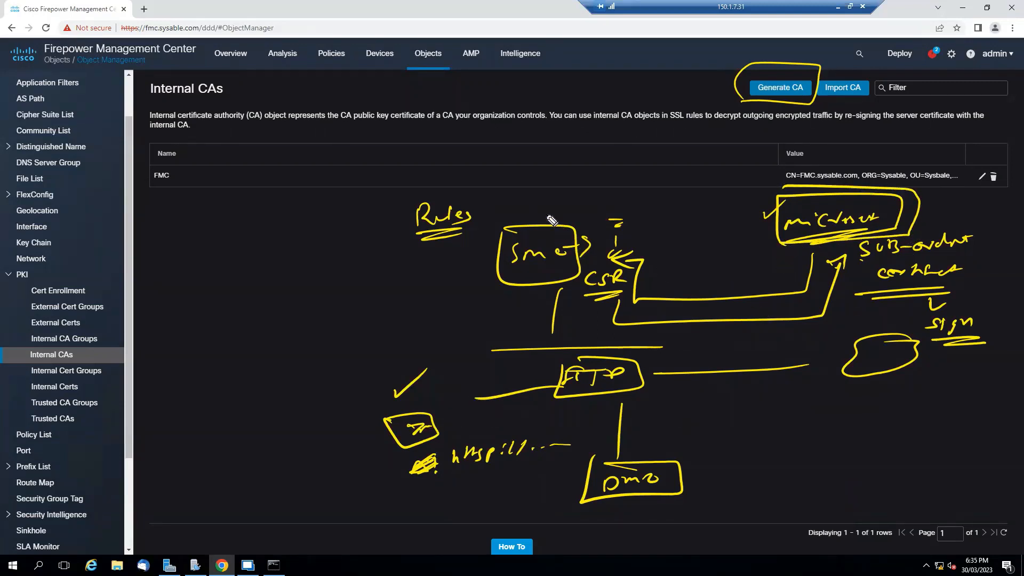
mouse_move(533, 199)
mouse_down()
mouse_move(530, 212)
mouse_move(569, 194)
mouse_up()
drag(558, 188, 573, 185)
mouse_move(400, 417)
mouse_down()
mouse_move(391, 407)
mouse_move(463, 281)
mouse_move(452, 306)
mouse_up()
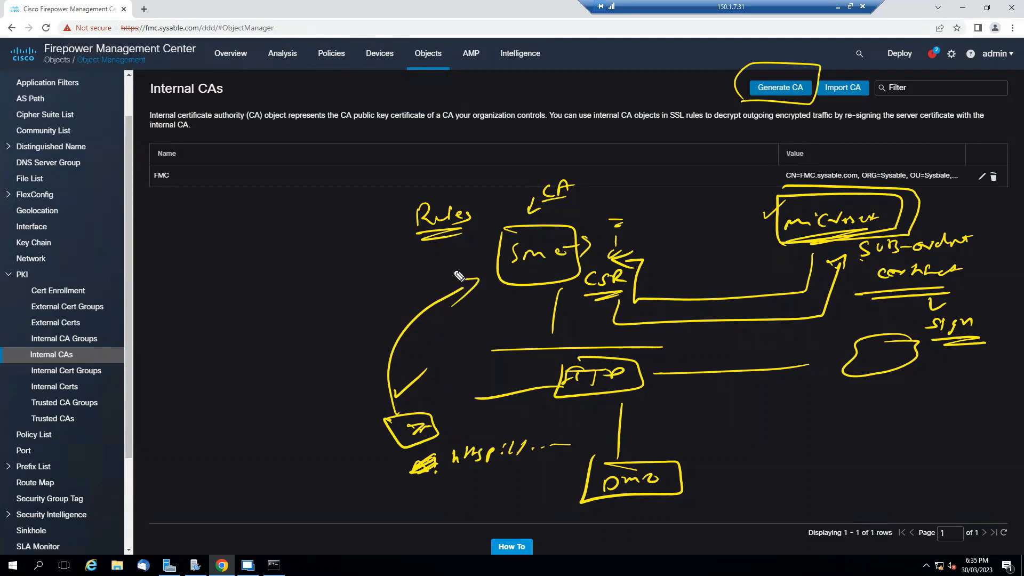
mouse_move(453, 266)
mouse_down()
mouse_move(371, 310)
mouse_move(354, 405)
mouse_move(371, 393)
mouse_up()
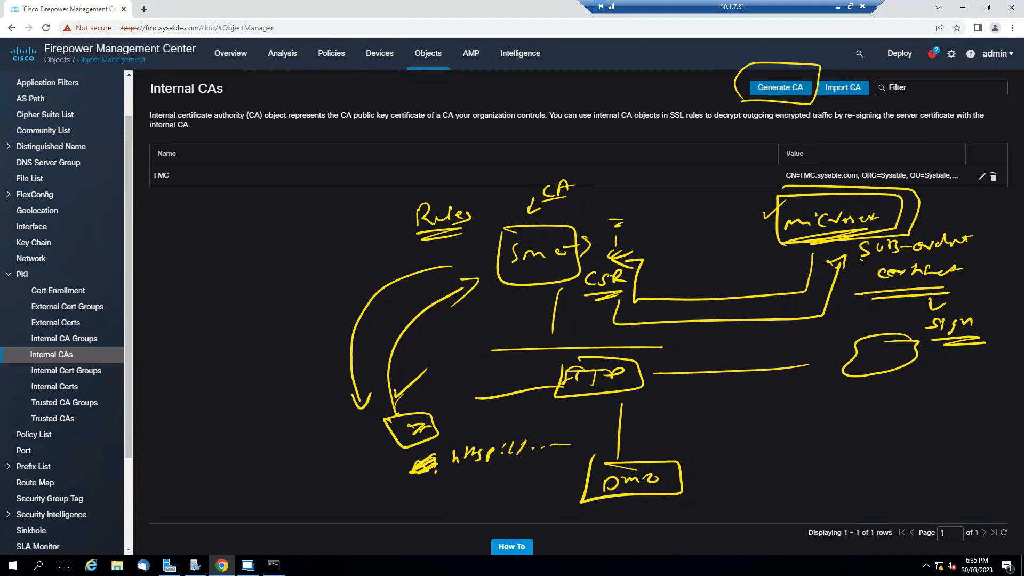
key(Escape)
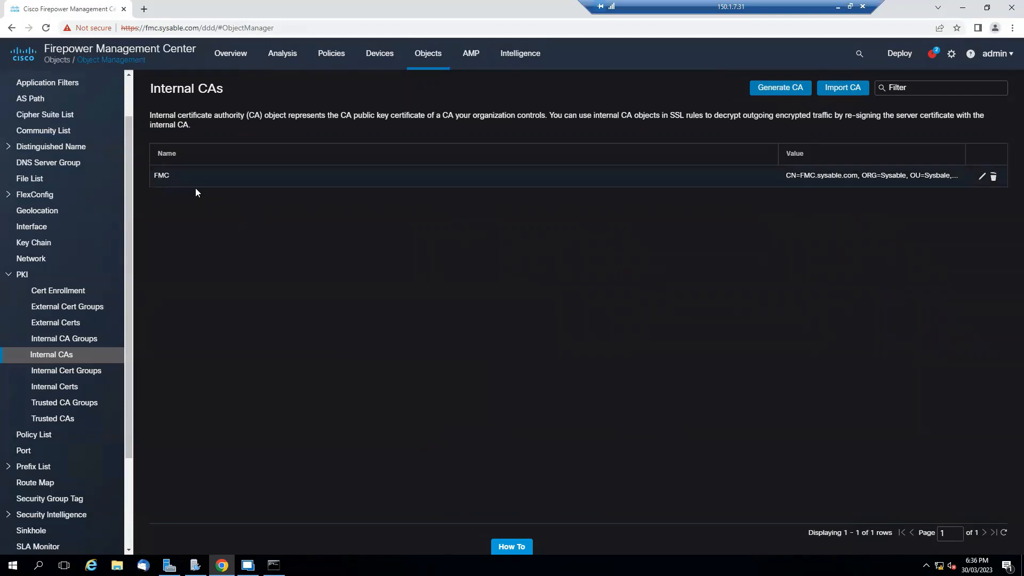
Open the SSL-POL policy for editing from the list of SSL policies.
mouse_move(332, 60)
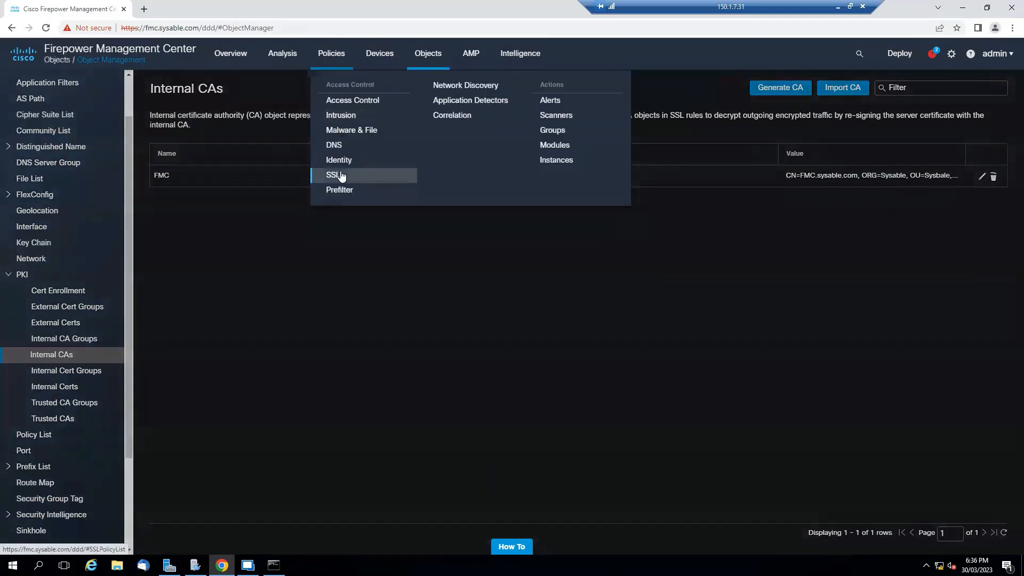
click(366, 177)
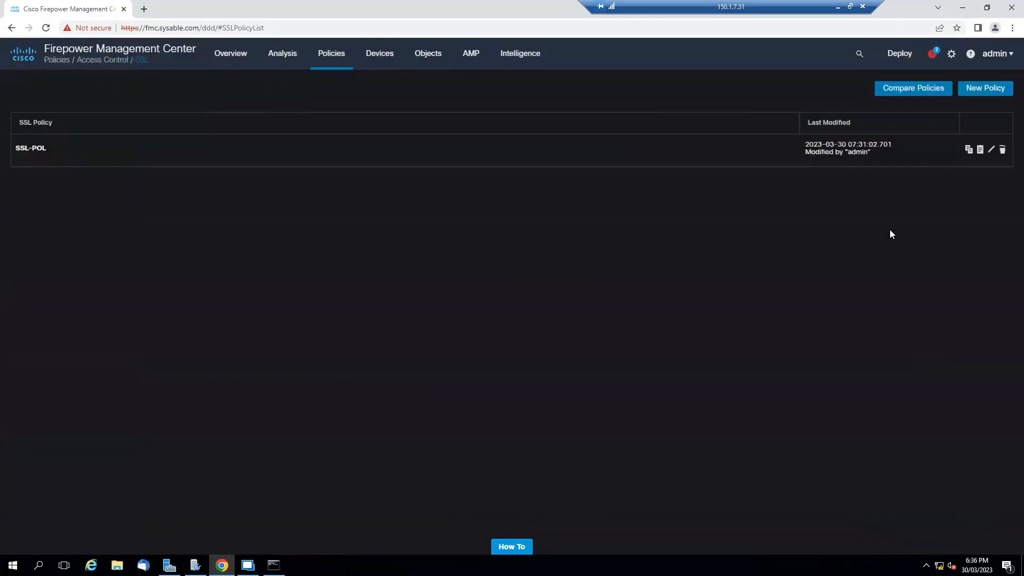
click(991, 149)
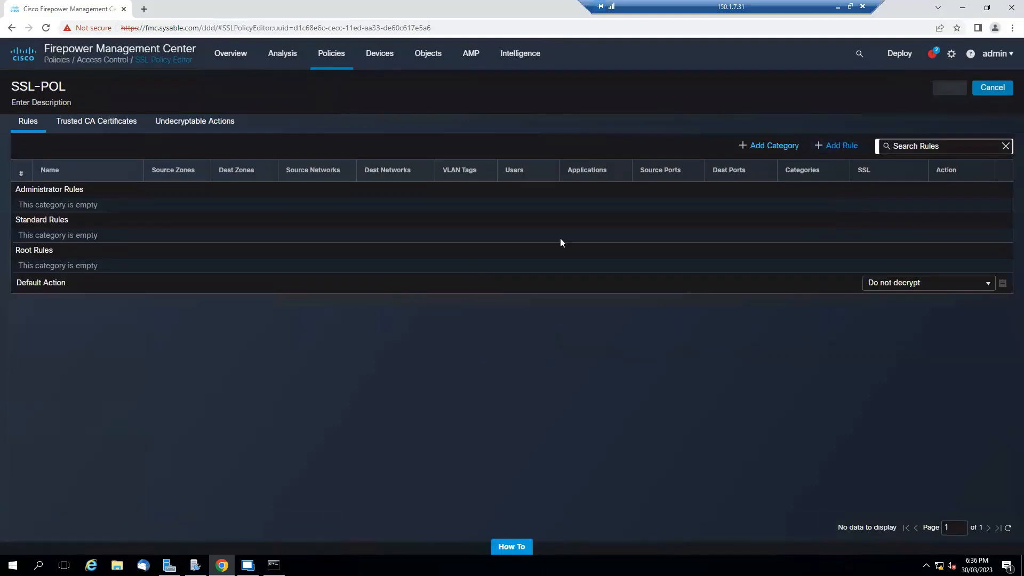
Start a new SSL rule named Rule1 with the action Decrypt - Resign using the FMC internal CA.
click(835, 147)
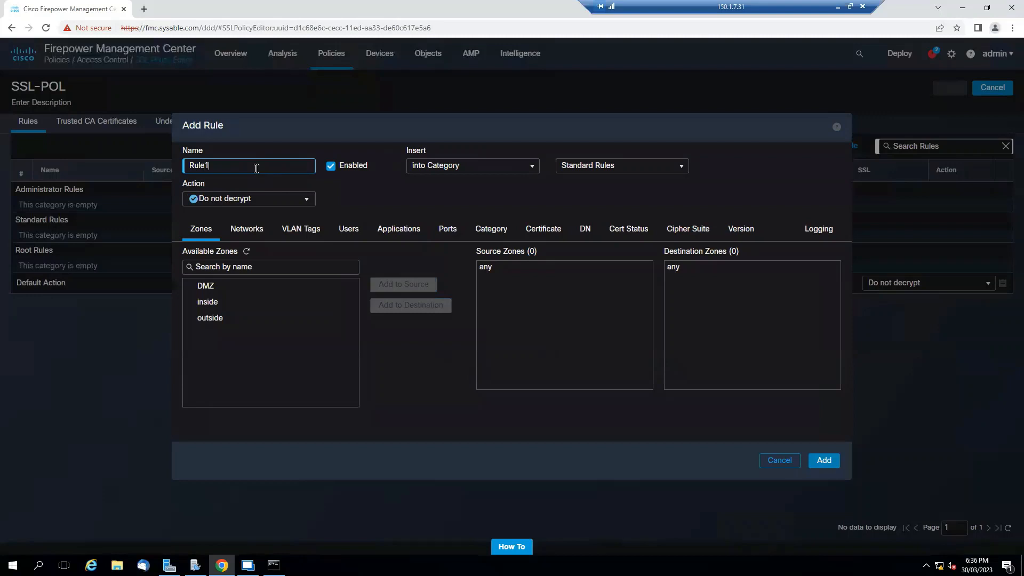
text(Rule1)
click(302, 199)
click(274, 212)
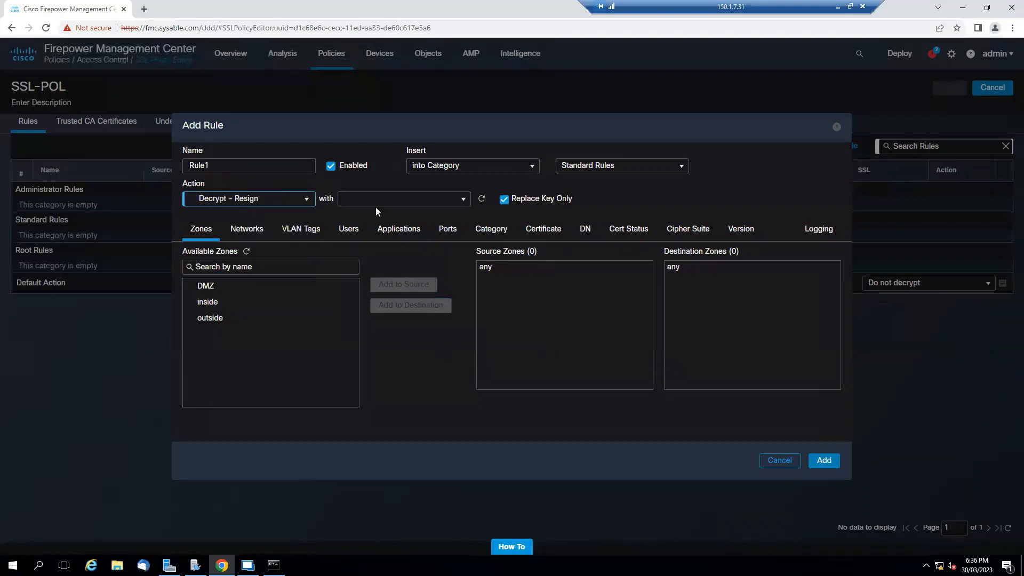
click(376, 203)
click(379, 216)
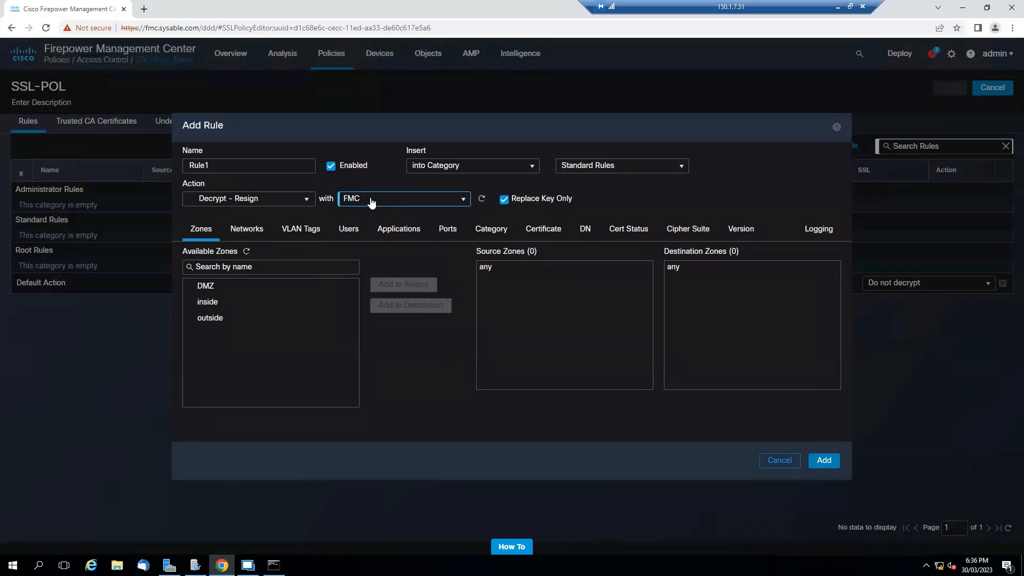
Set the rule's source zone to inside and its destination zone to DMZ.
click(276, 304)
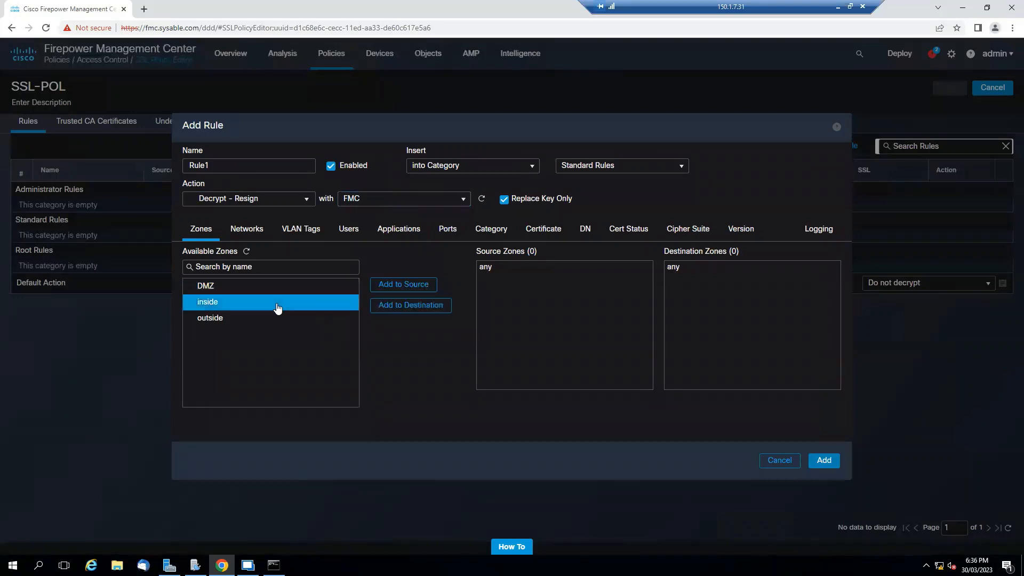
click(395, 286)
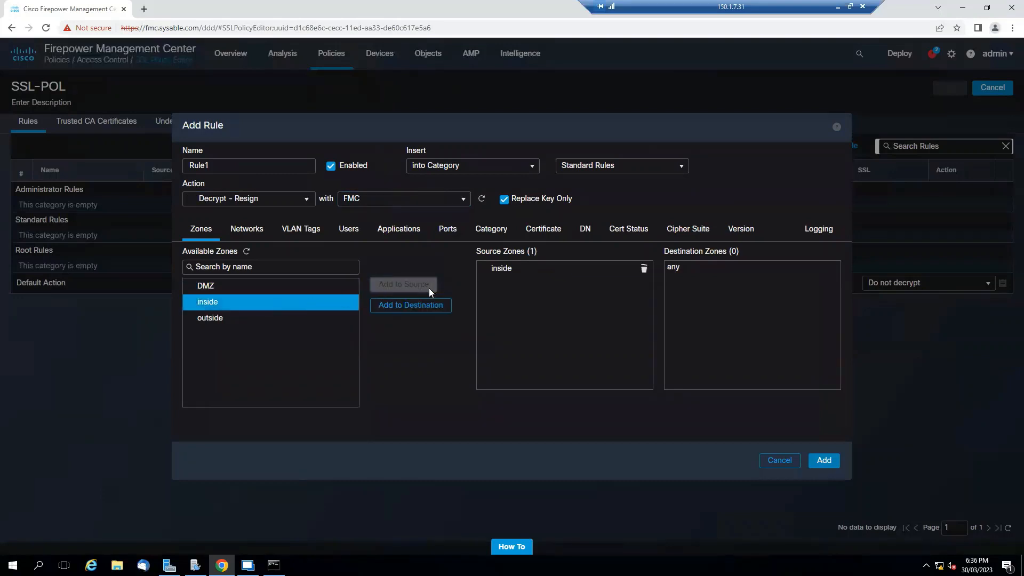
click(278, 291)
click(408, 307)
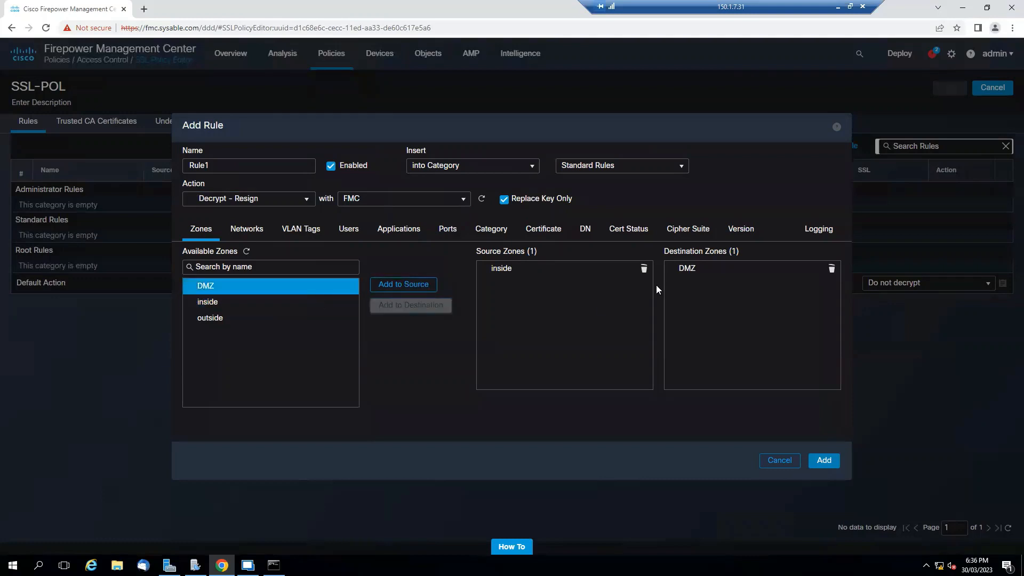
Set any-ipv4 as both the source and the destination network of the rule.
click(257, 234)
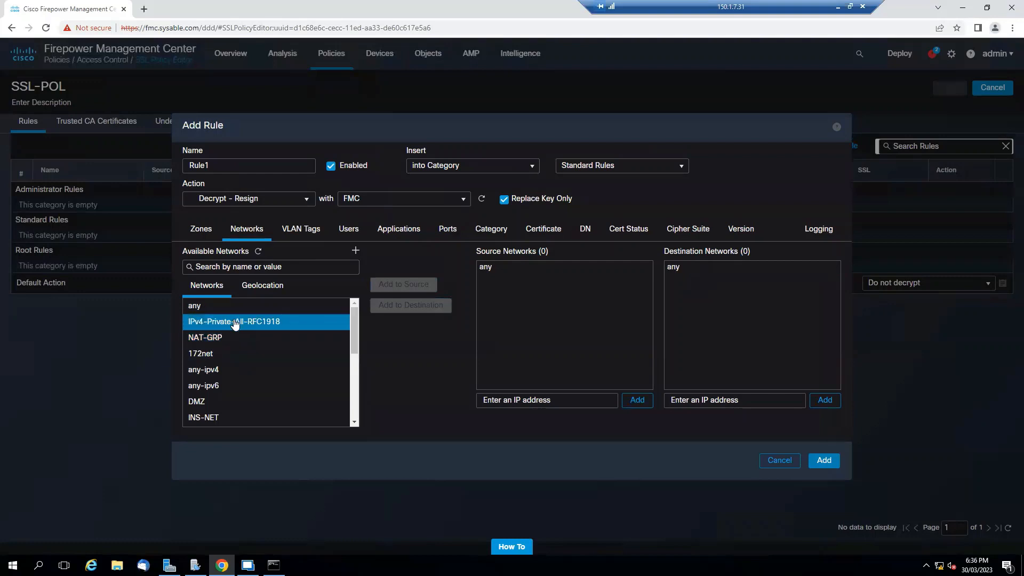
click(234, 370)
click(402, 287)
click(425, 308)
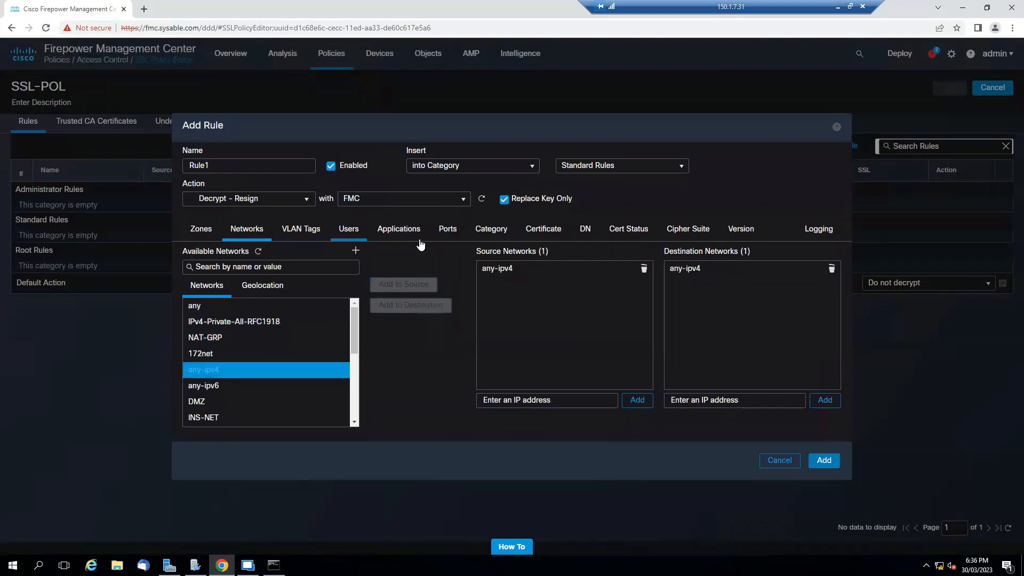
Add HTTPS as the rule's destination port.
click(440, 241)
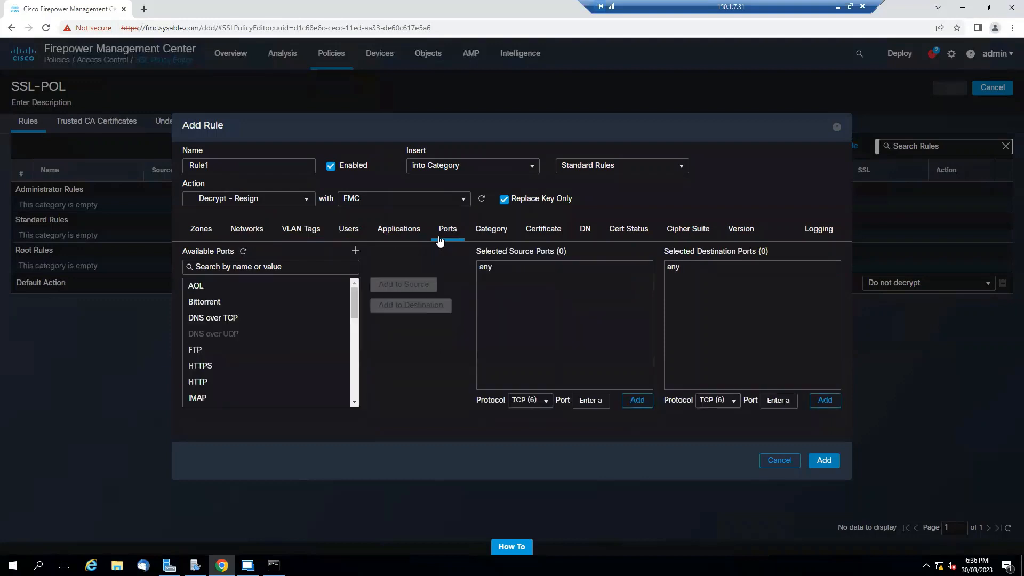
click(237, 366)
click(432, 307)
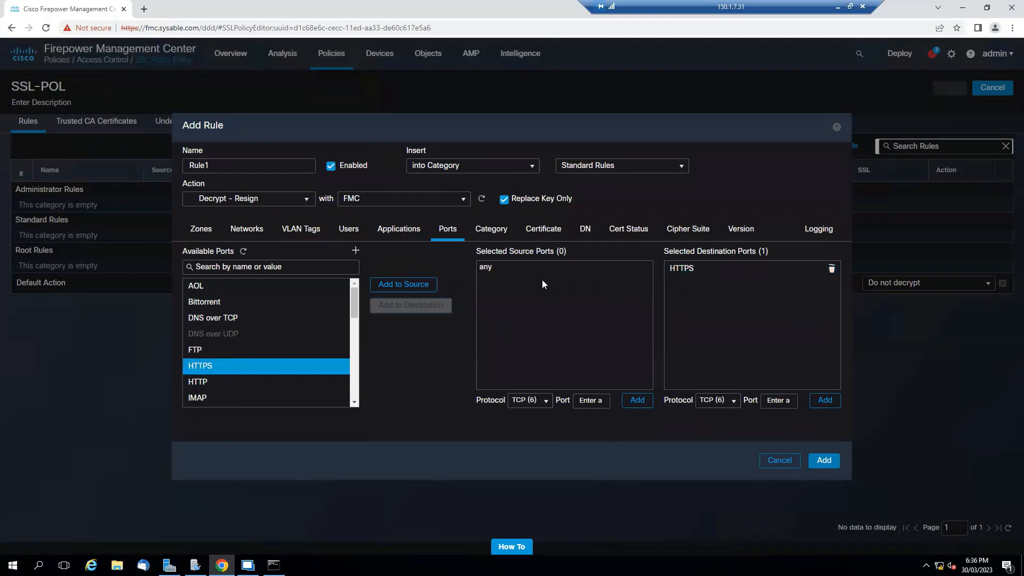
Enable logging at the end of connection for the rule.
click(632, 231)
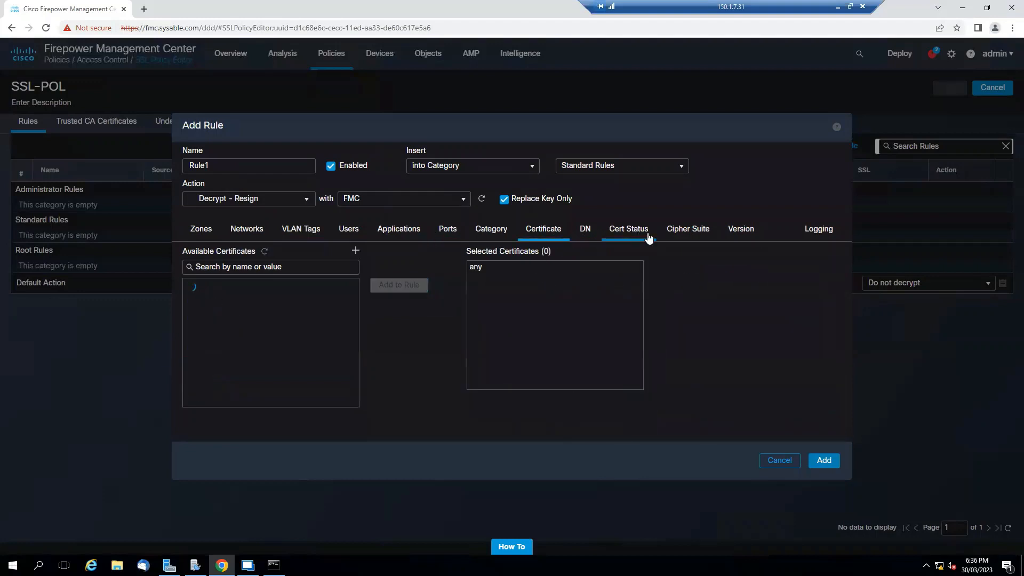
click(815, 241)
click(187, 252)
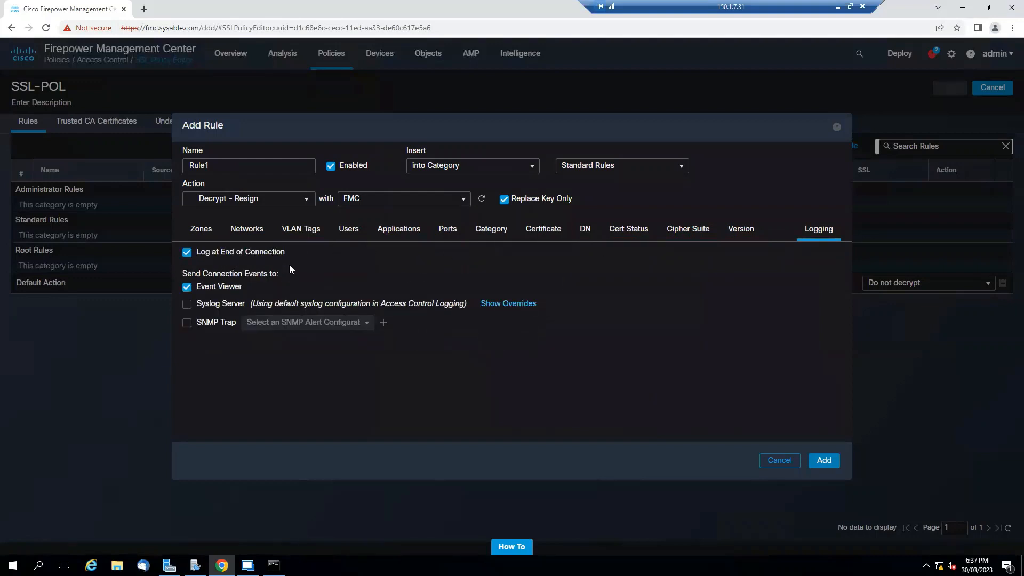
Review the rule's zones, networks and ports, then add Rule1 to SSL-POL and save the policy.
click(201, 229)
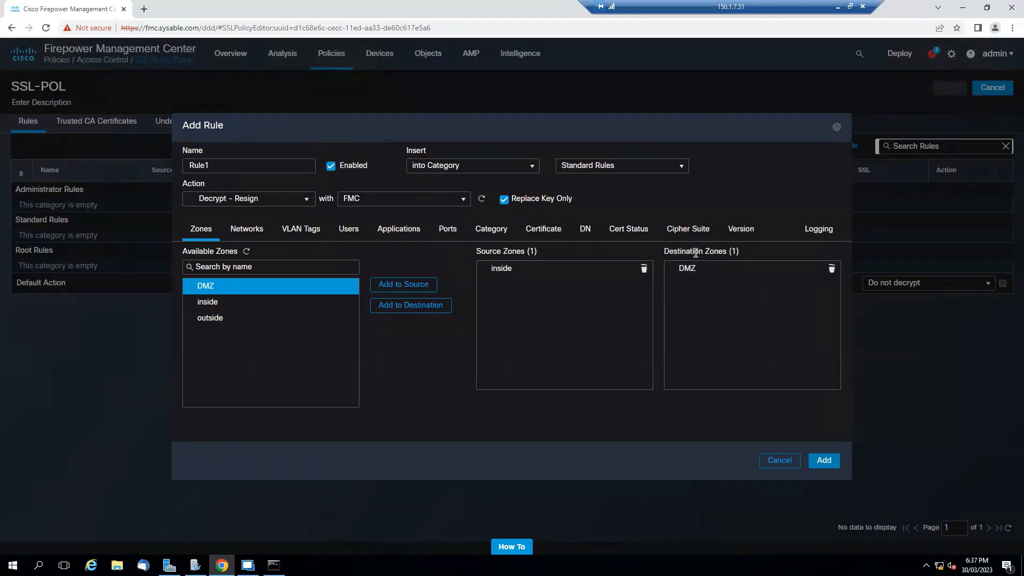
click(247, 235)
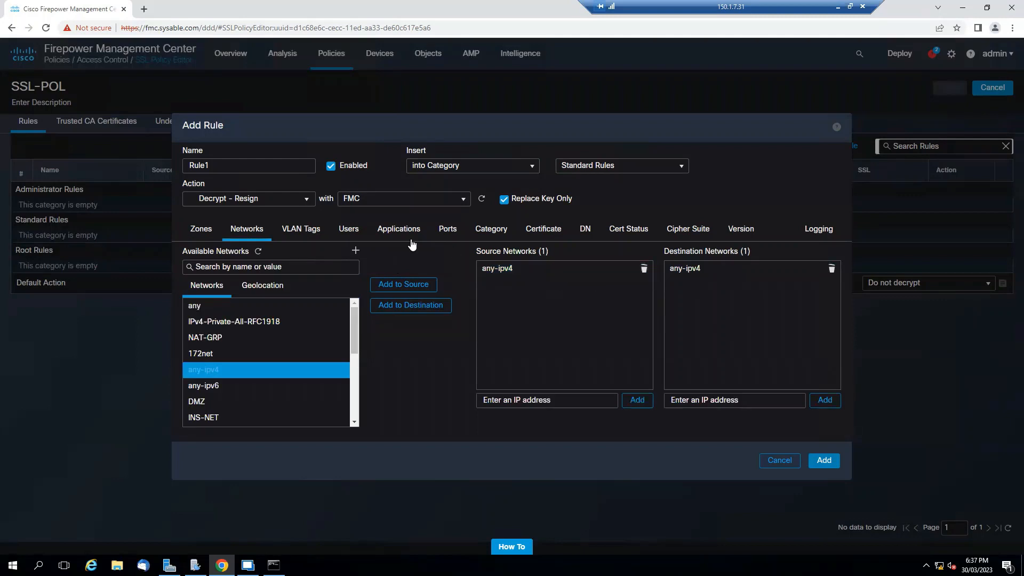
click(449, 233)
click(680, 268)
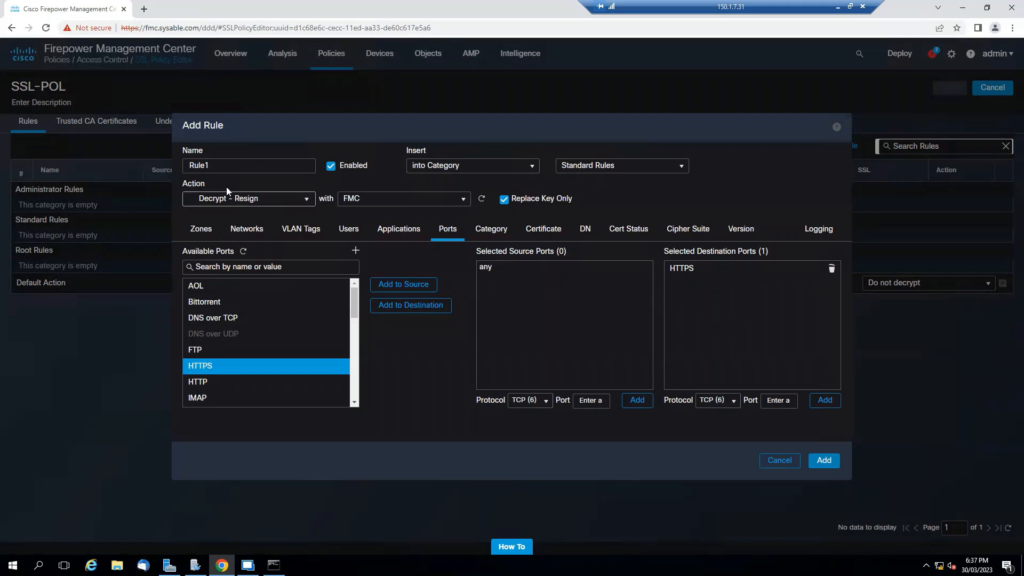
click(825, 461)
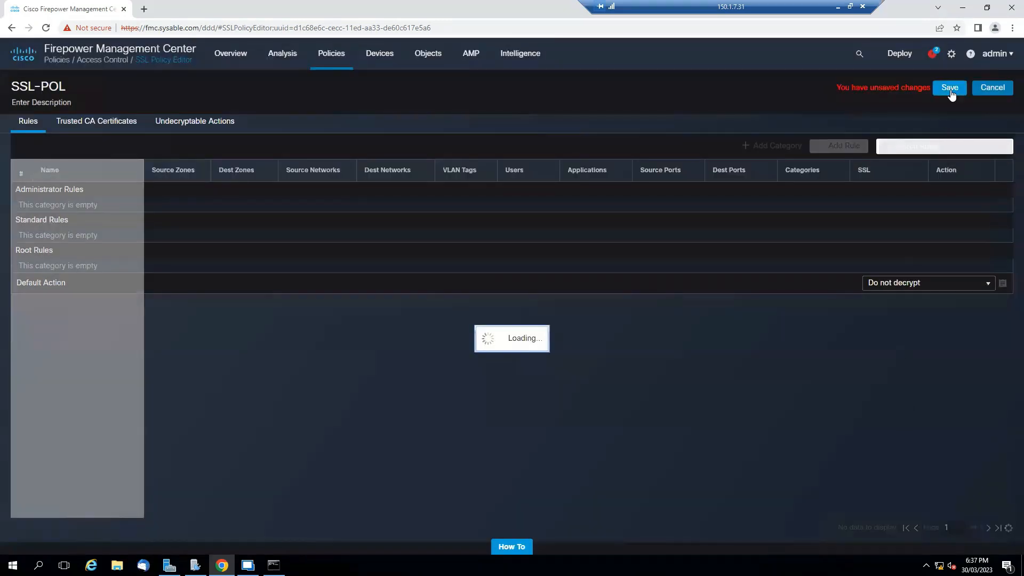
click(950, 90)
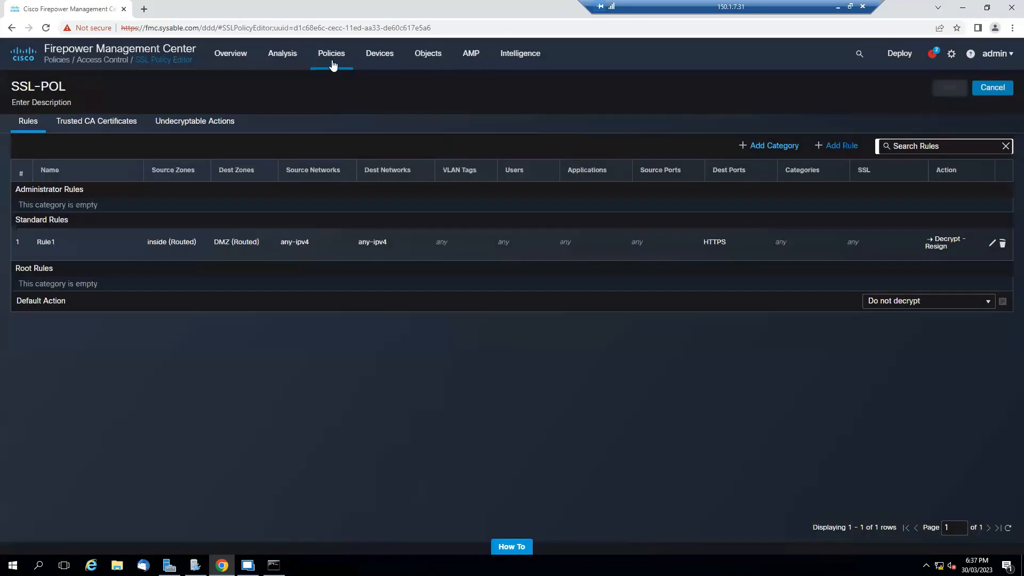
Open the FTD-POL access control policy for editing.
mouse_move(333, 63)
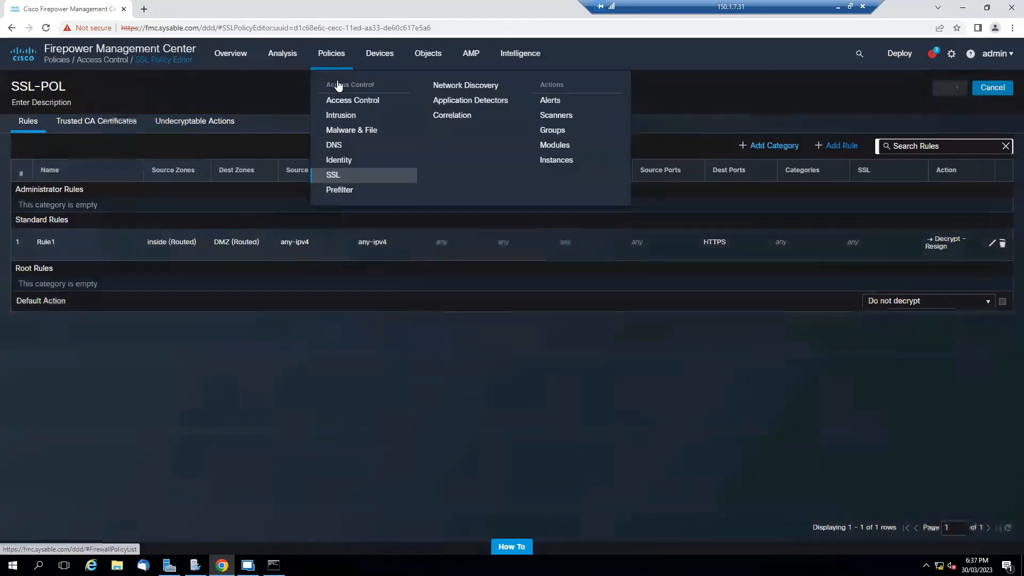
click(370, 102)
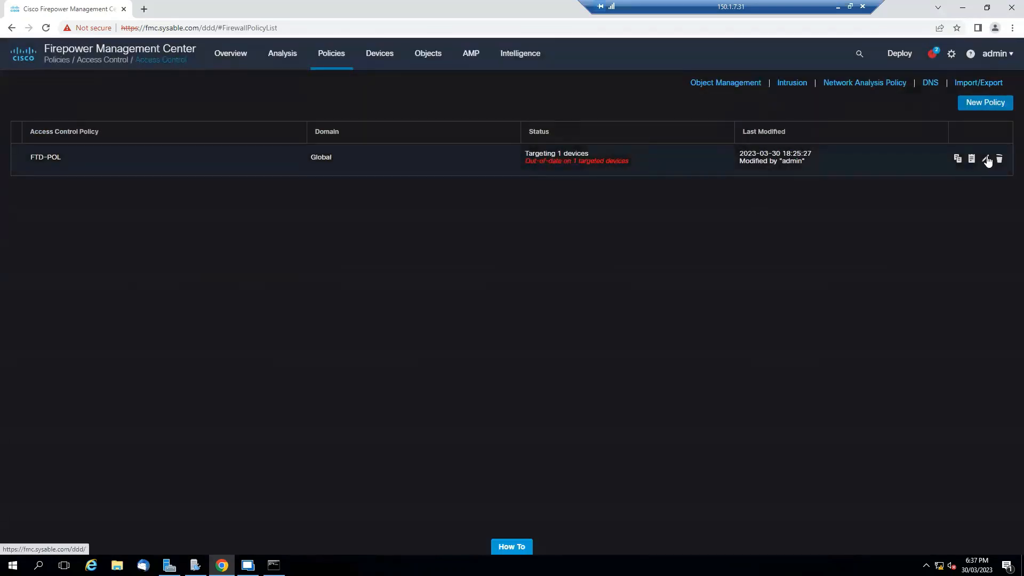
click(986, 159)
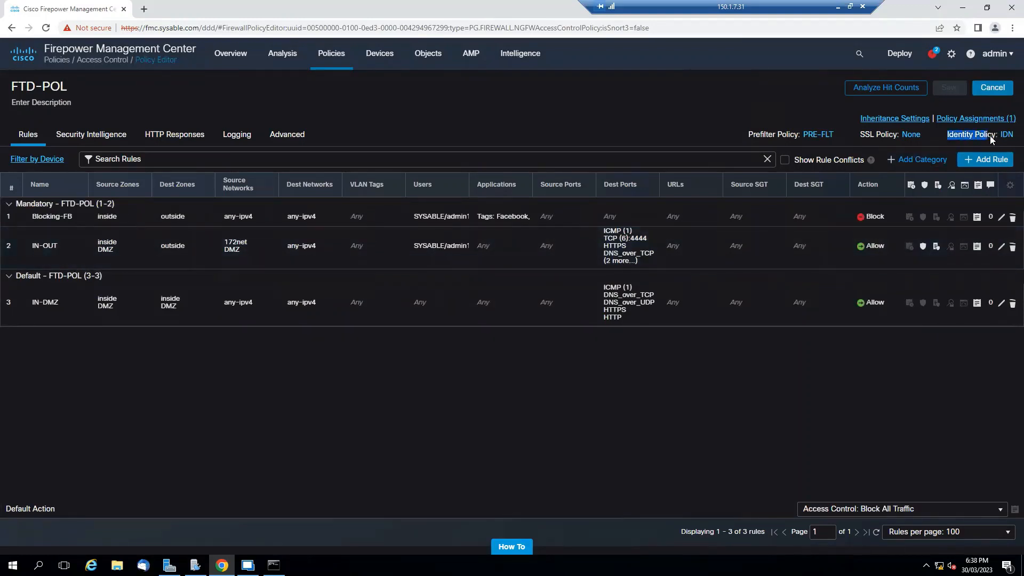
Check the identity policy setting of FTD-POL without changing it.
drag(989, 136, 994, 135)
click(924, 142)
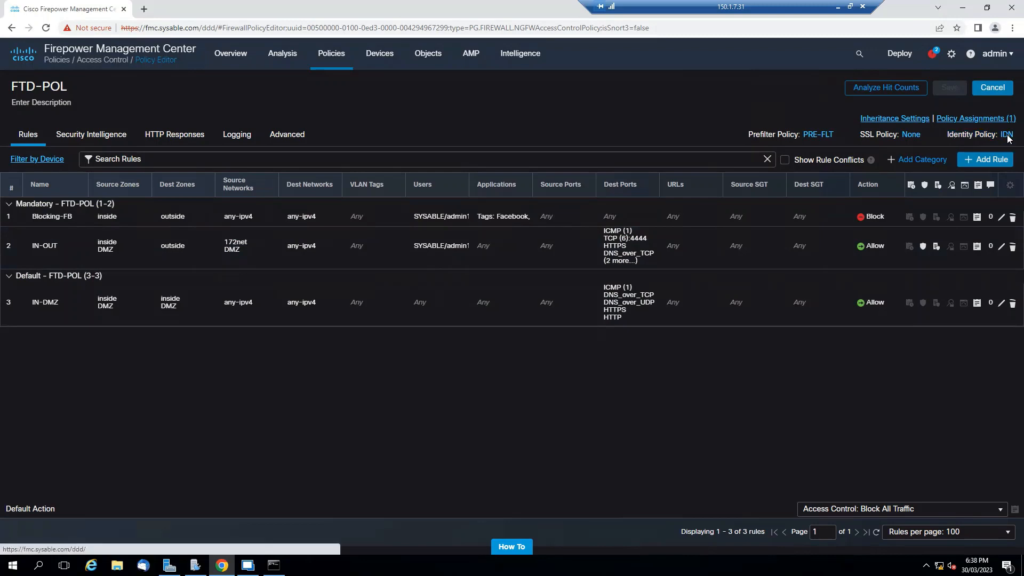
click(1007, 136)
click(566, 328)
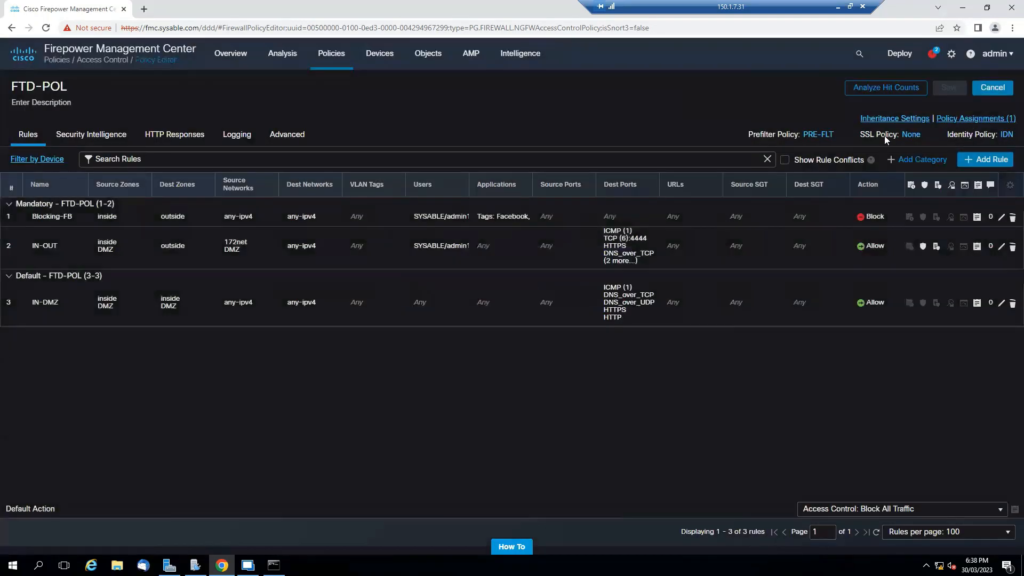
Assign SSL-POL as the SSL policy of the FTD-POL access control policy.
drag(860, 136, 894, 137)
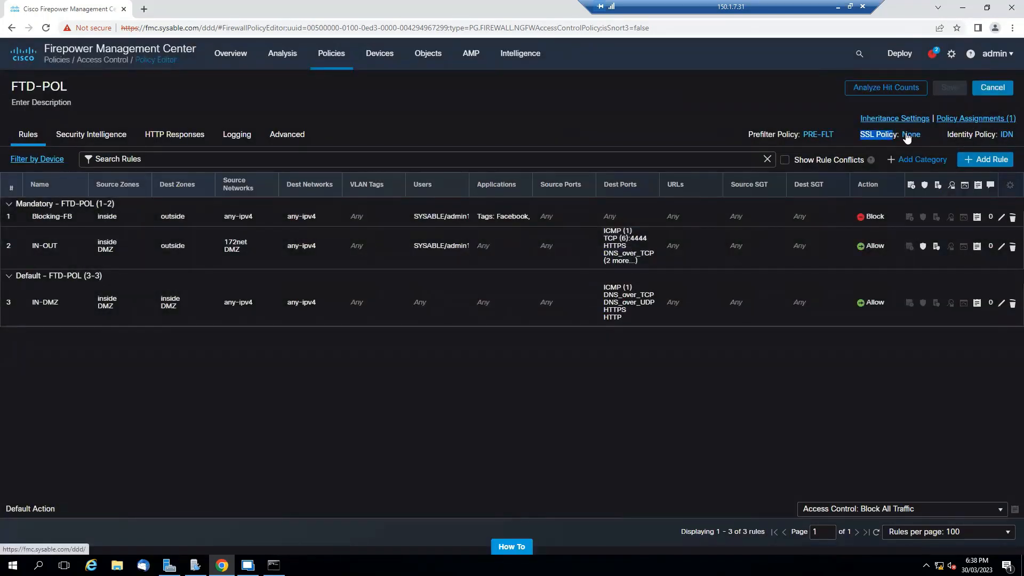
click(908, 134)
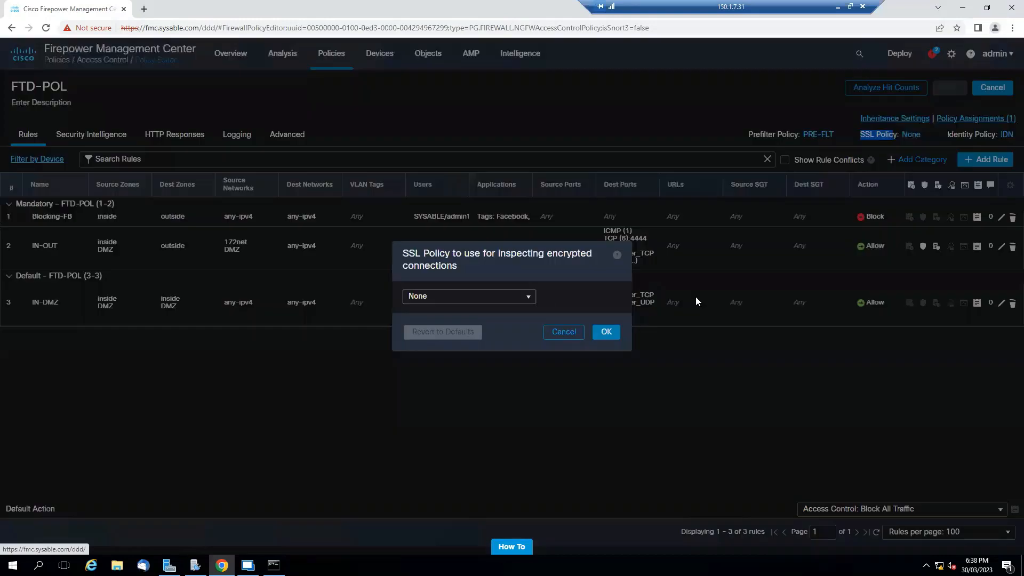
click(525, 298)
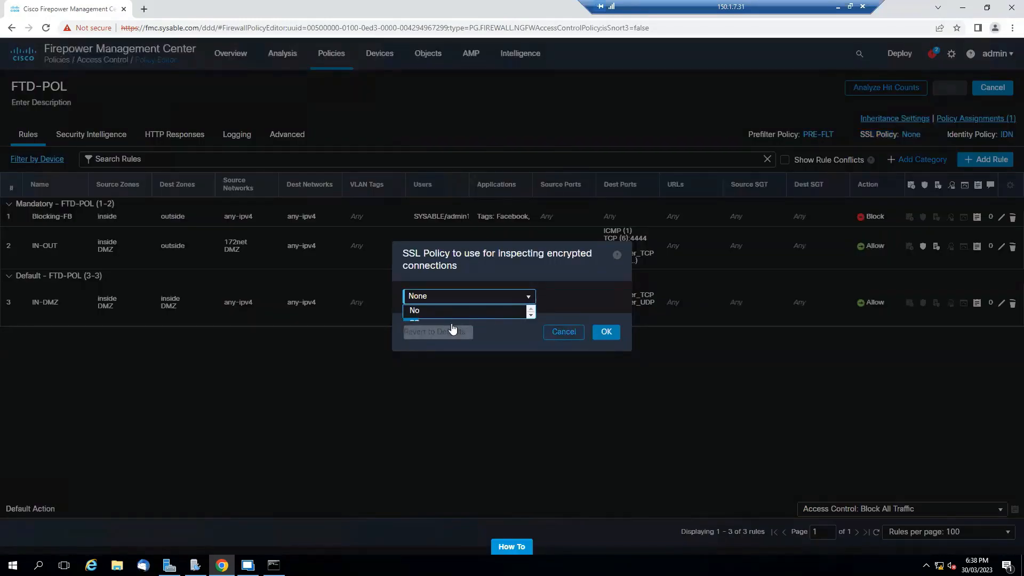
click(448, 325)
click(599, 333)
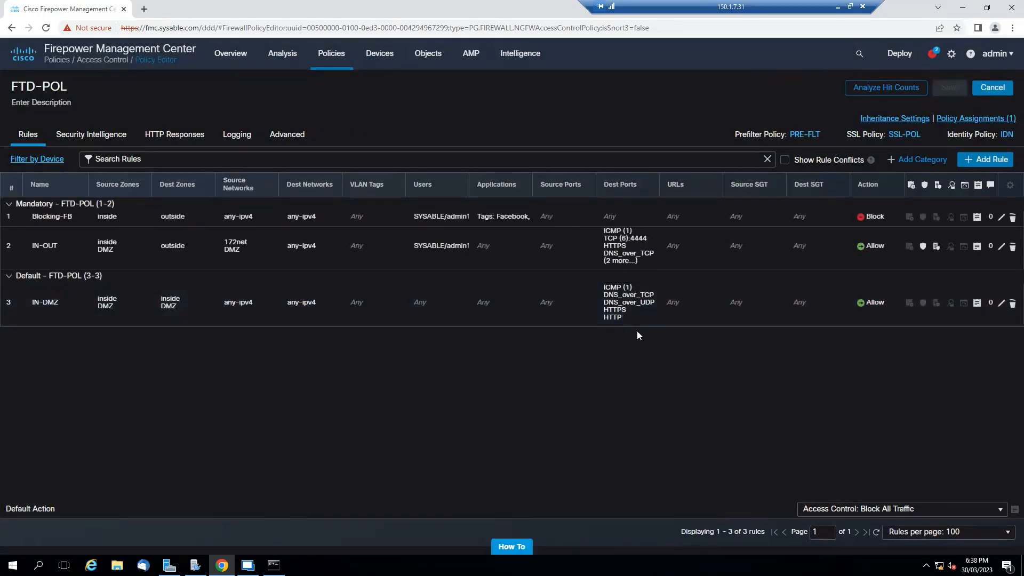
Deploy the pending access control, file and SSL policy changes to the FTD device.
mouse_move(899, 55)
click(906, 84)
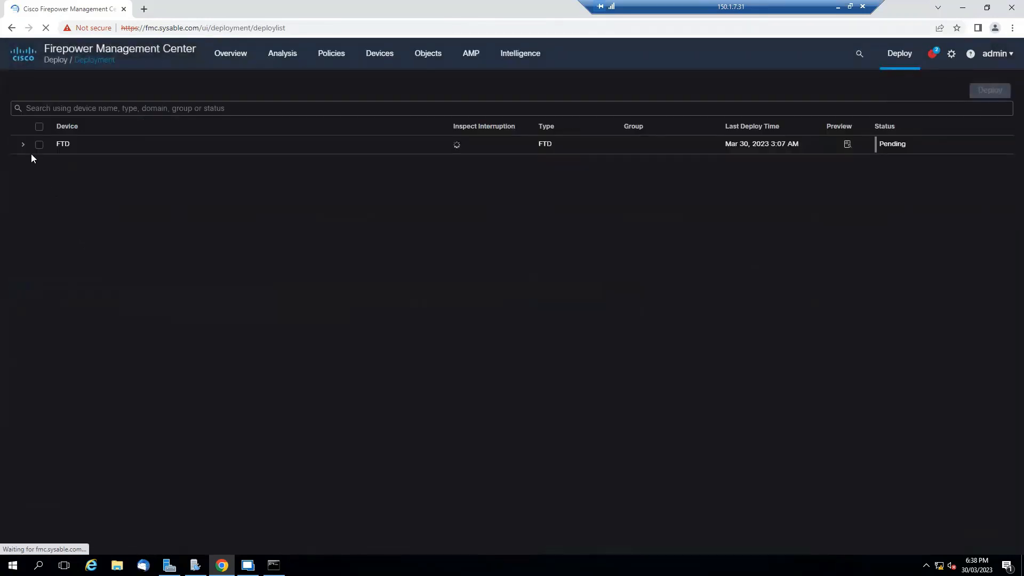
click(23, 144)
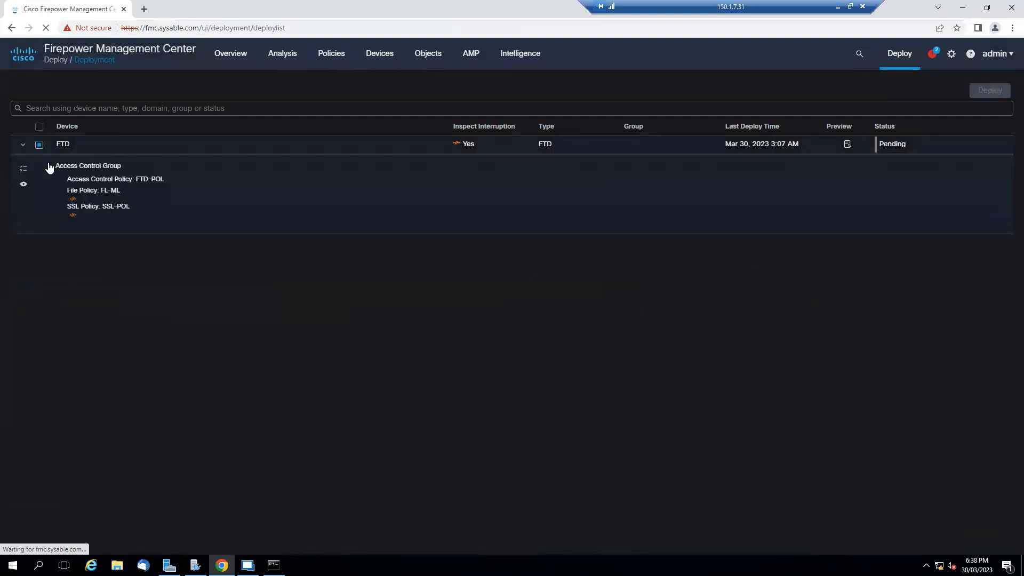
click(989, 93)
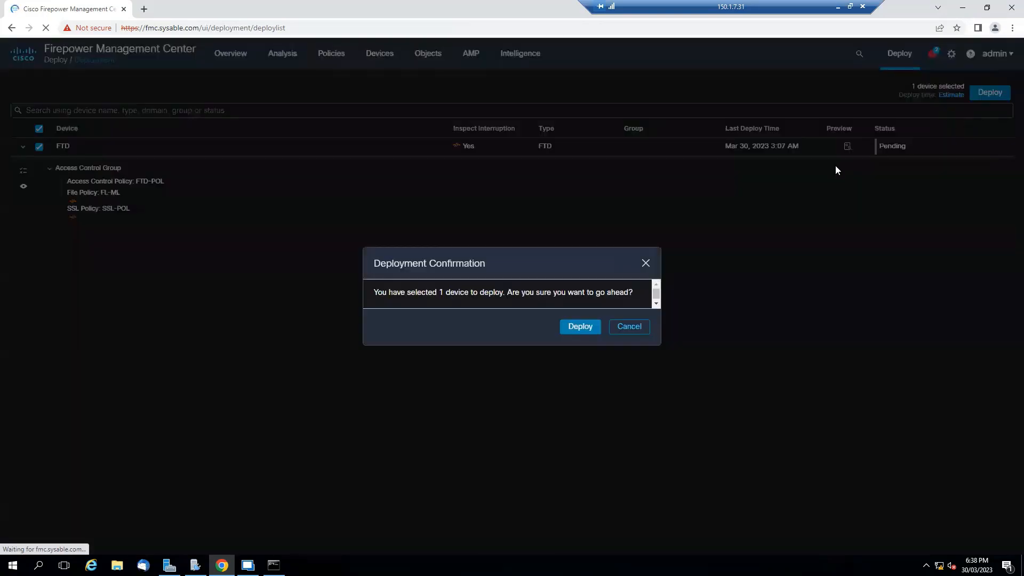
click(575, 328)
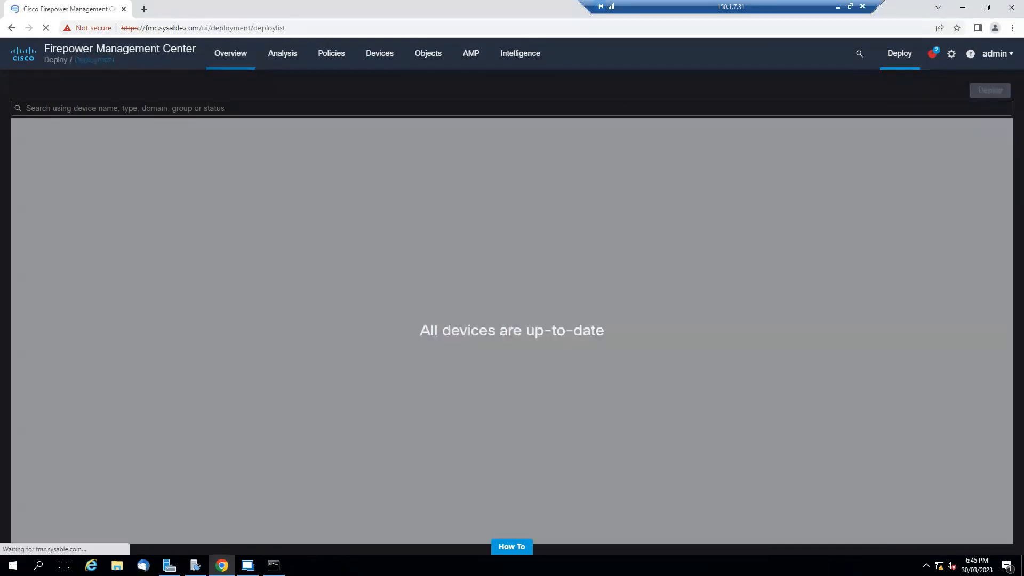
Switch to the PC1 virtual machine and sign in to its domain administrator account with the account password.
key(alt+Tab)
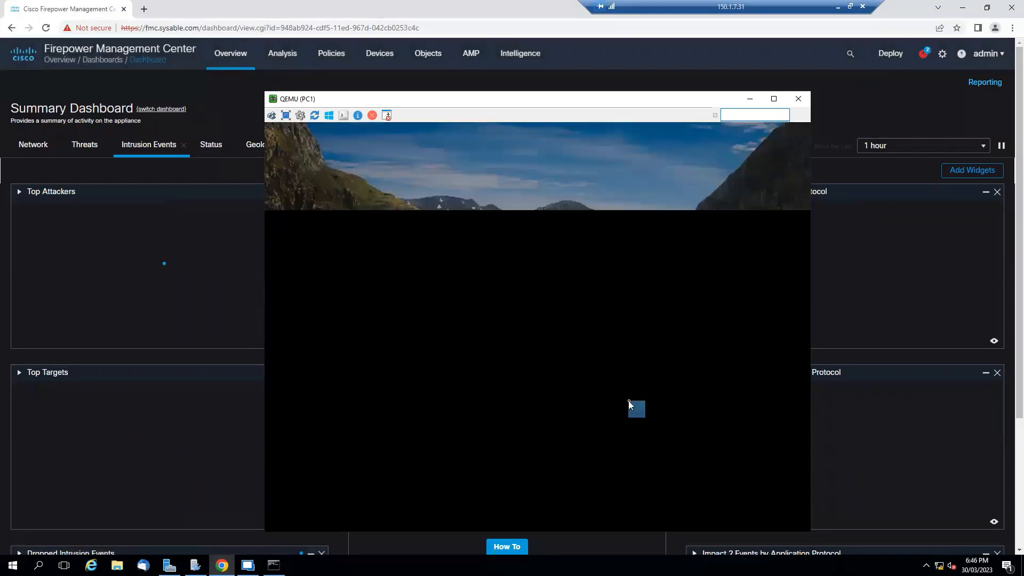
click(619, 416)
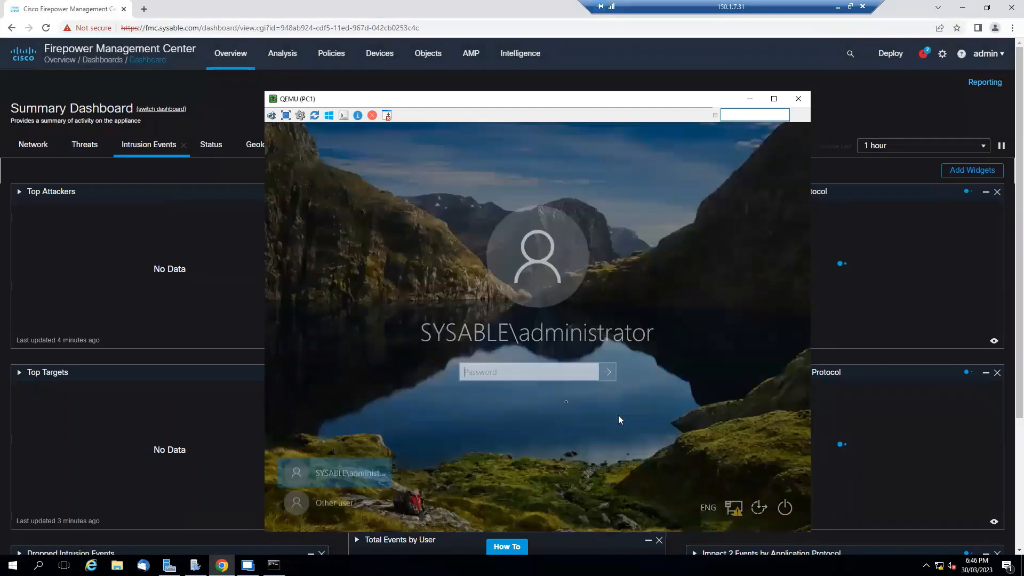
text(•••••••)
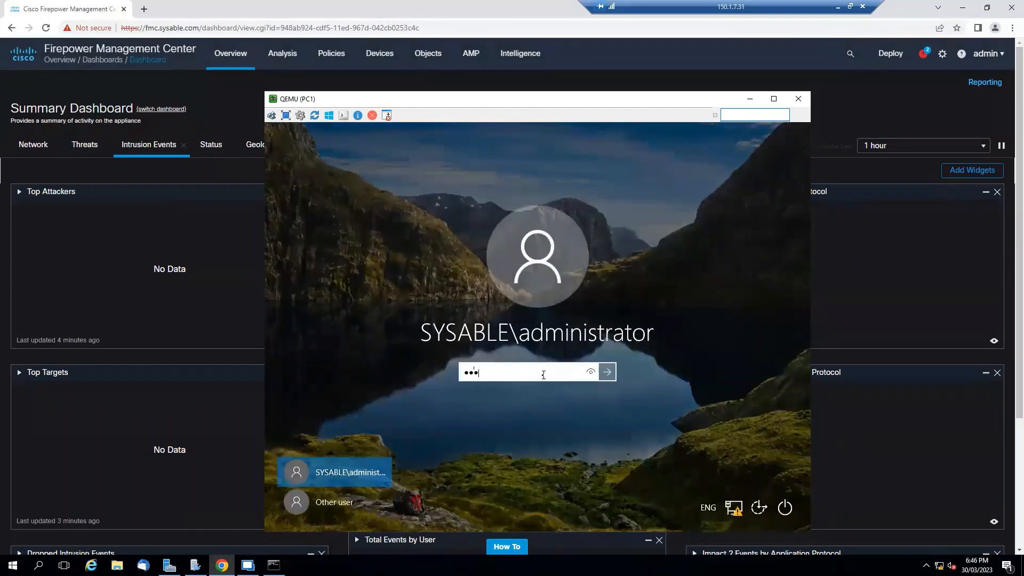
key(Return)
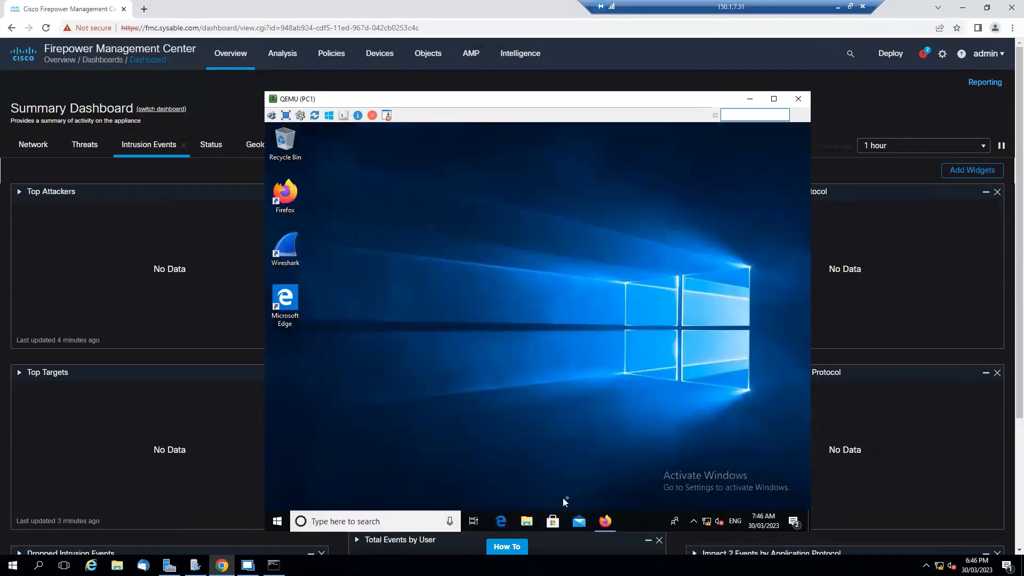
Open Firefox on PC1 and go to the History section of its Privacy & Security settings.
click(605, 522)
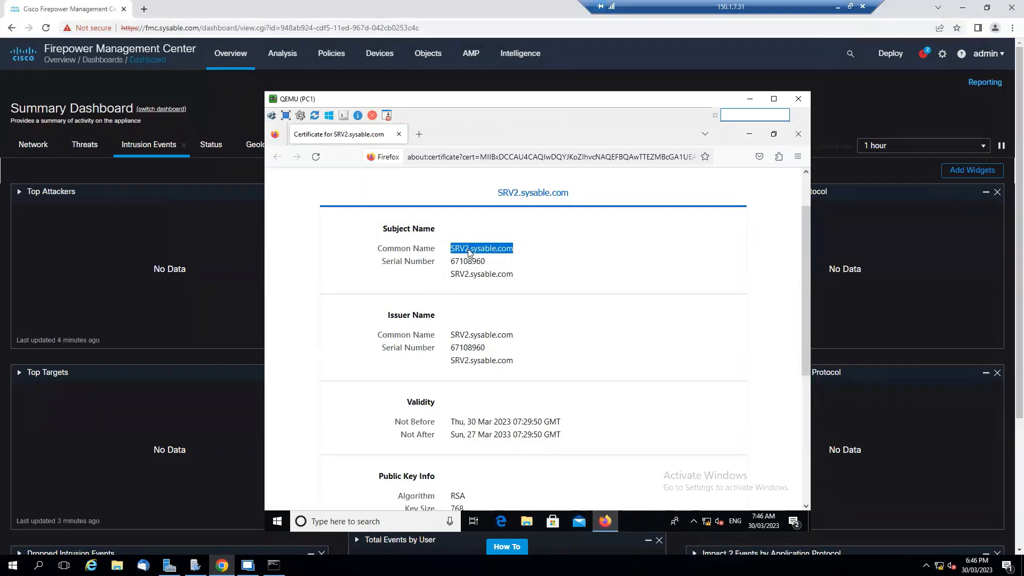
click(419, 135)
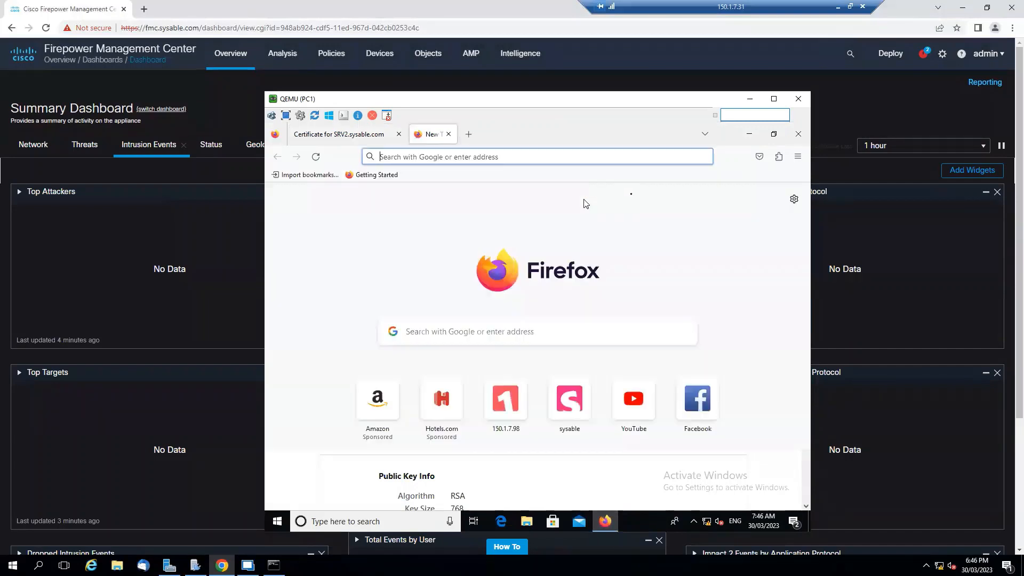
click(795, 204)
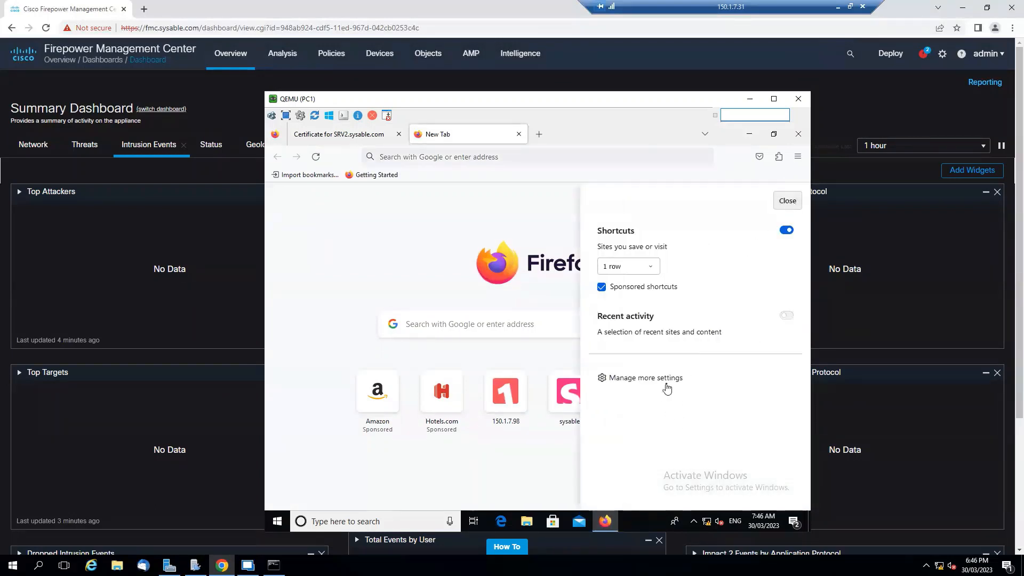
click(668, 383)
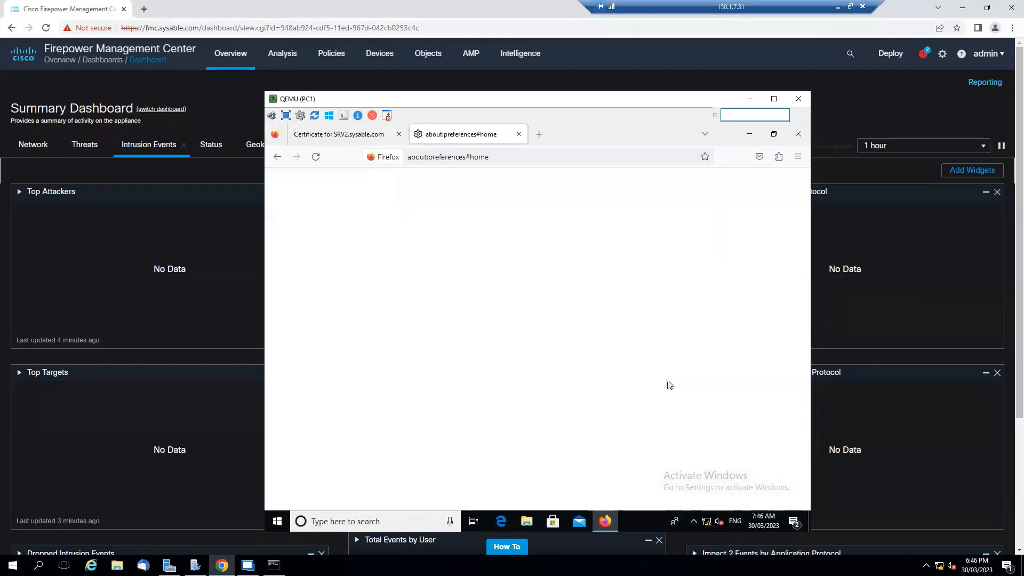
click(357, 303)
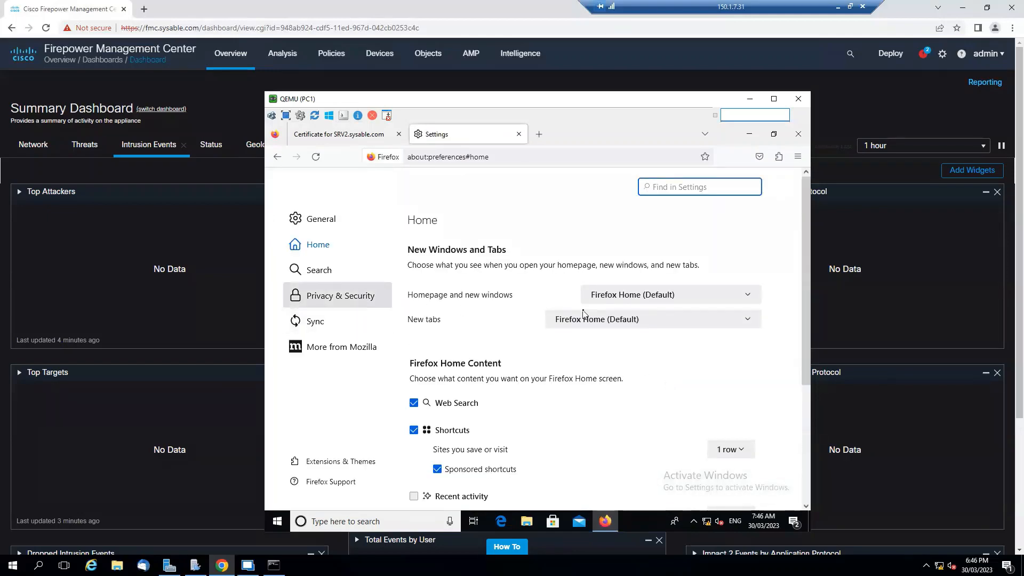
scroll(583, 319, down, 10)
scroll(582, 318, down, 8)
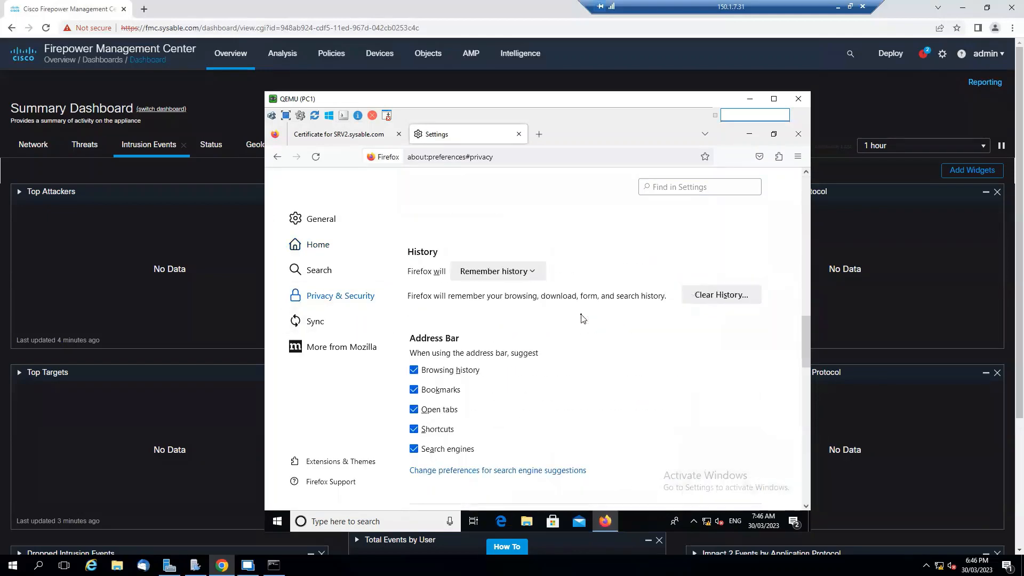
scroll(560, 293, up, 2)
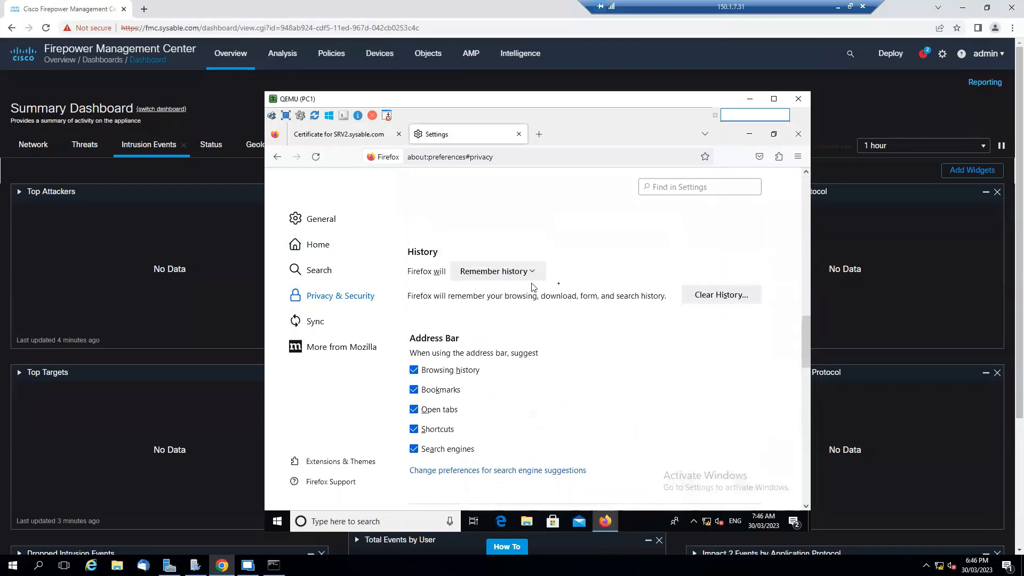
Clear Firefox history for the time range Everything, including offline website data and site settings.
click(714, 299)
click(646, 281)
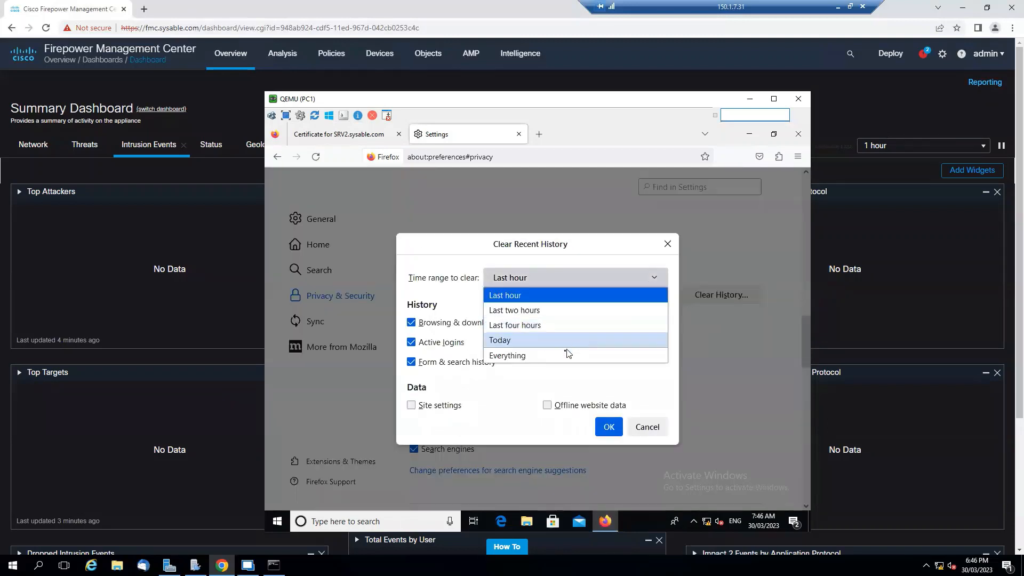
click(564, 354)
click(549, 433)
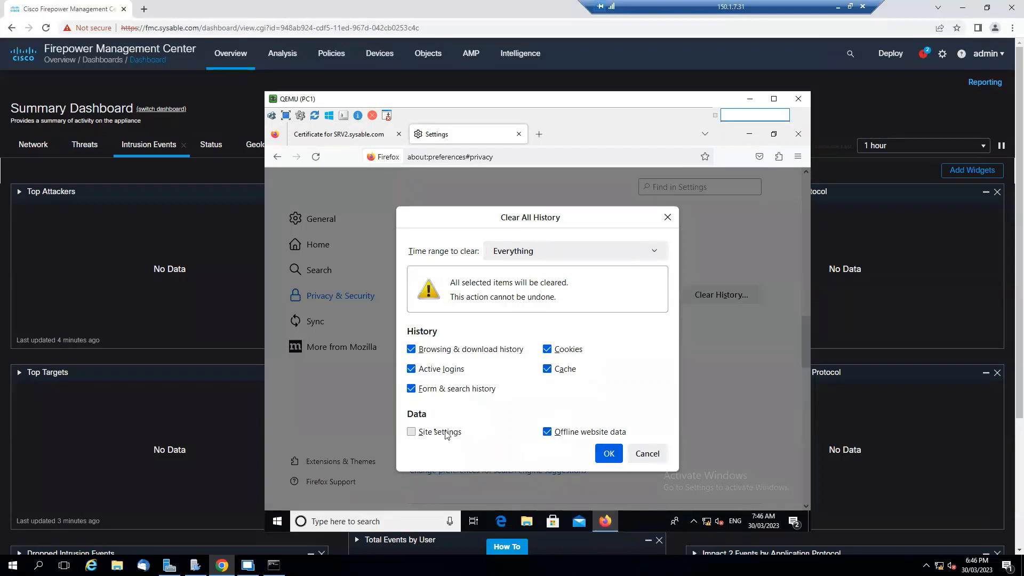
click(412, 432)
click(608, 454)
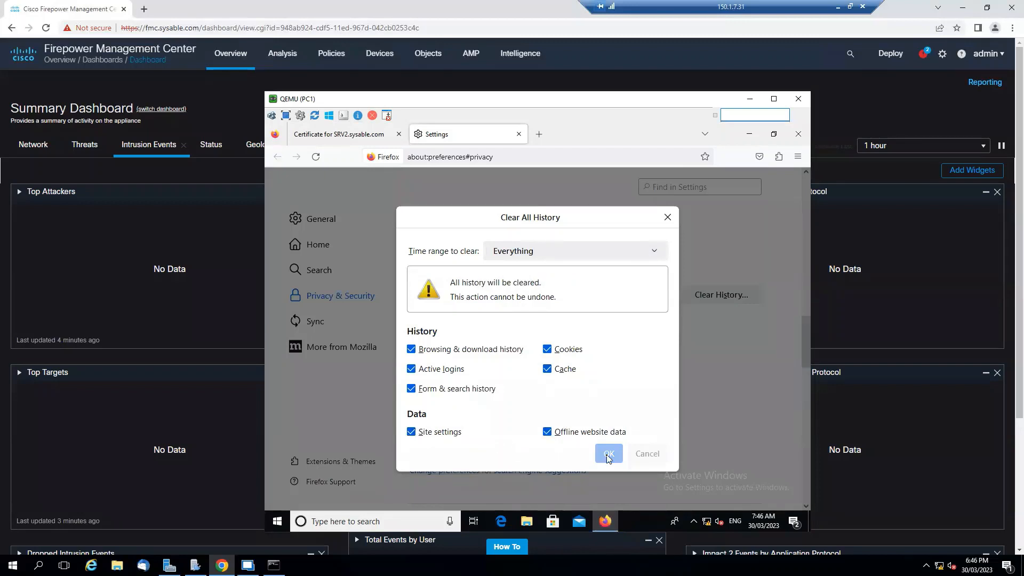
click(538, 132)
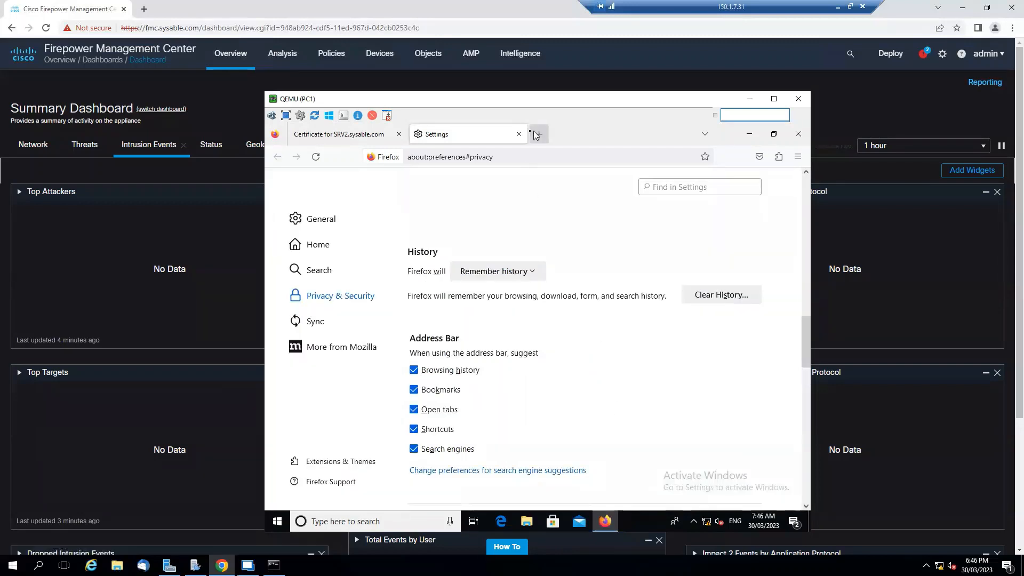
click(519, 134)
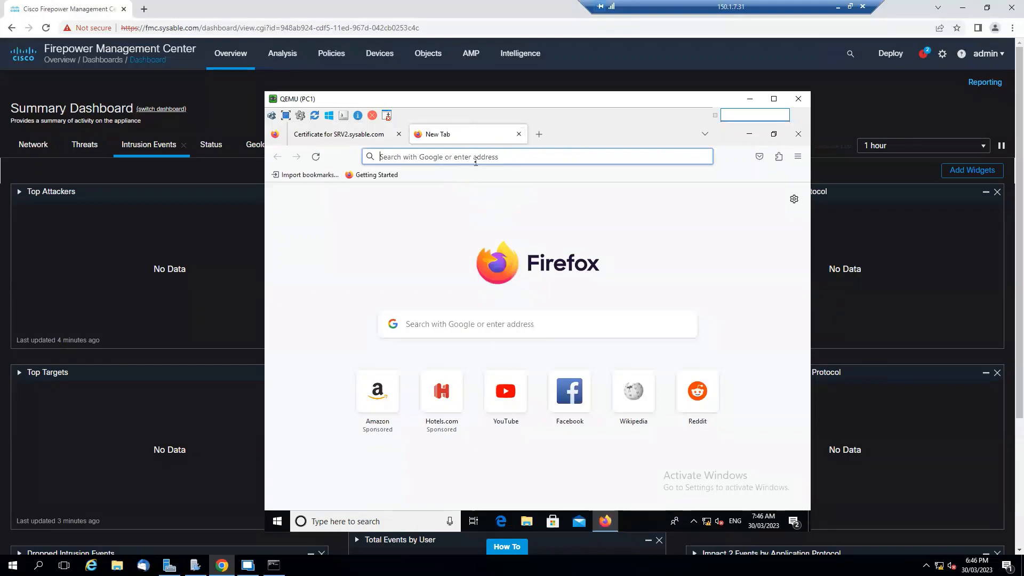
text(https)
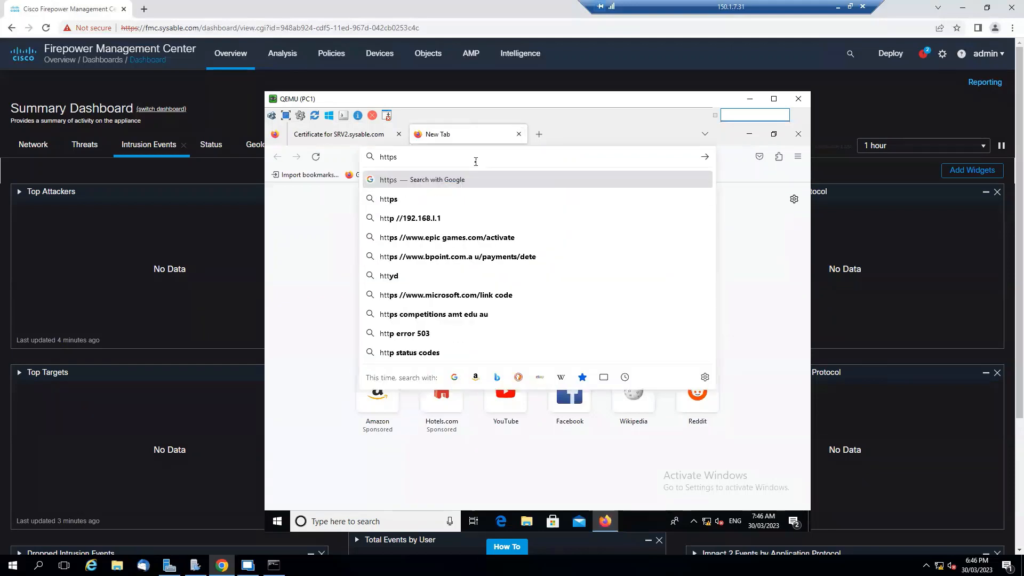
text(://10.1.1.3)
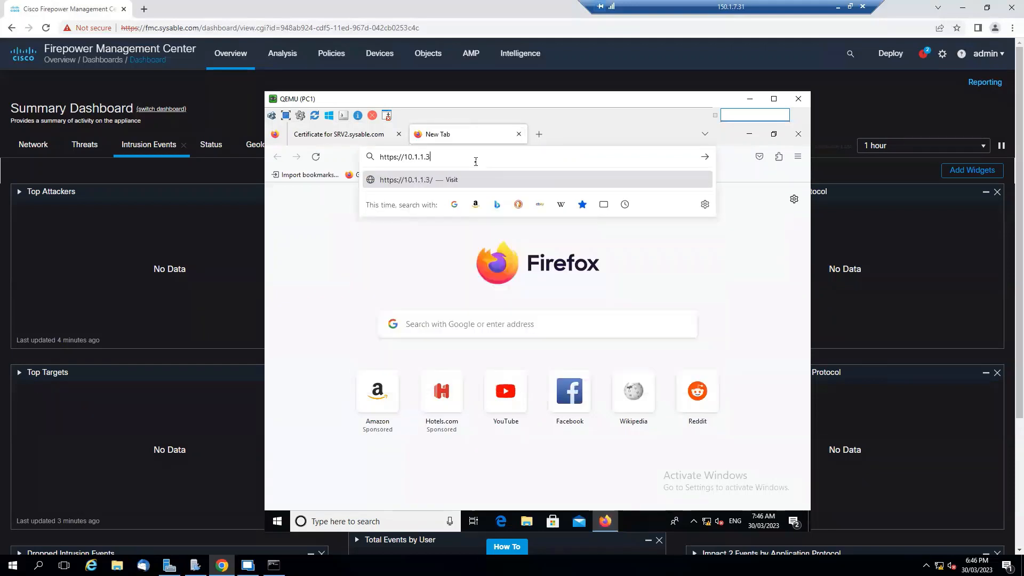
key(BackSpace)
text(2)
key(Return)
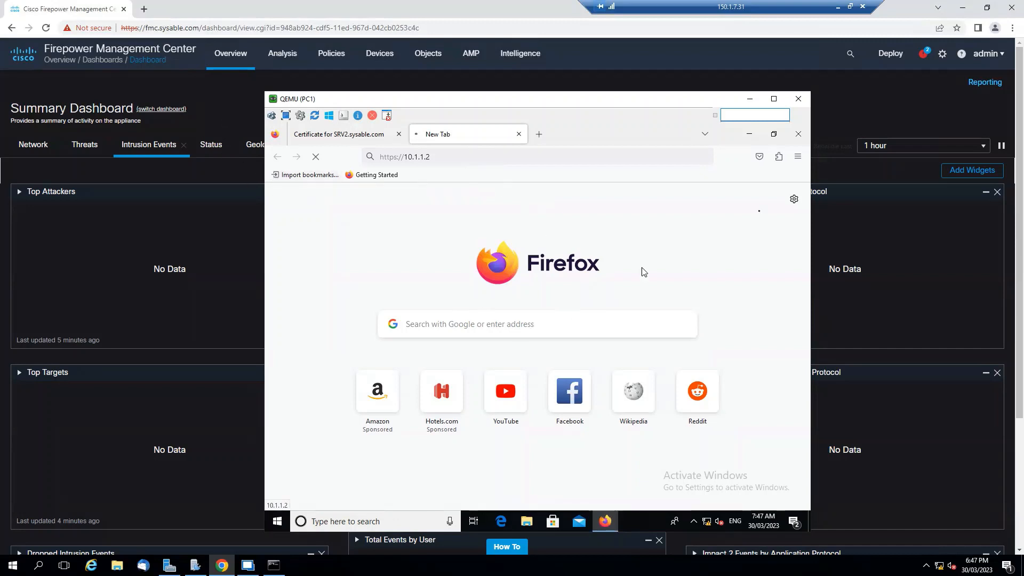
Return to Firepower Management Center and open the connection events.
click(851, 109)
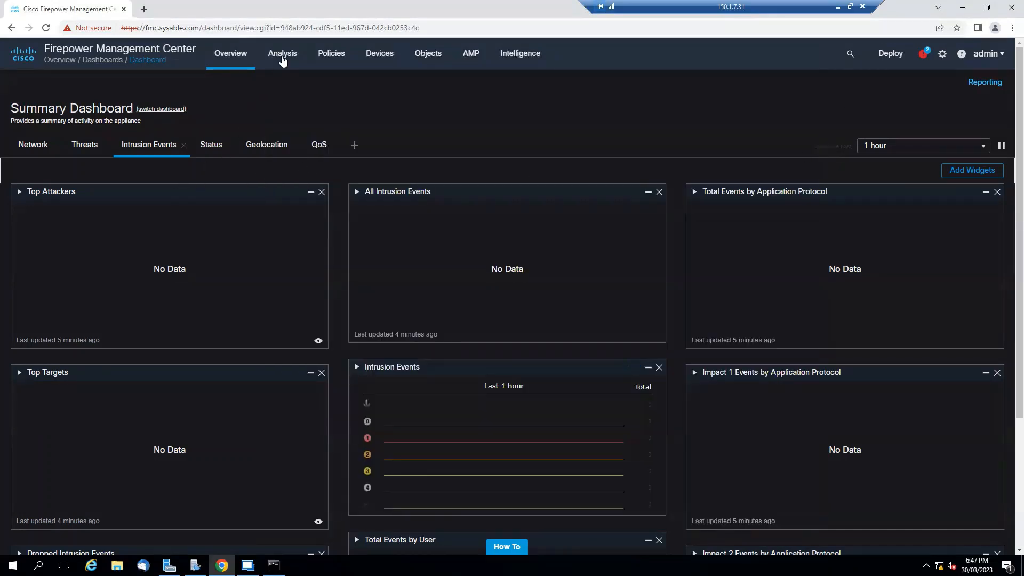
mouse_move(286, 60)
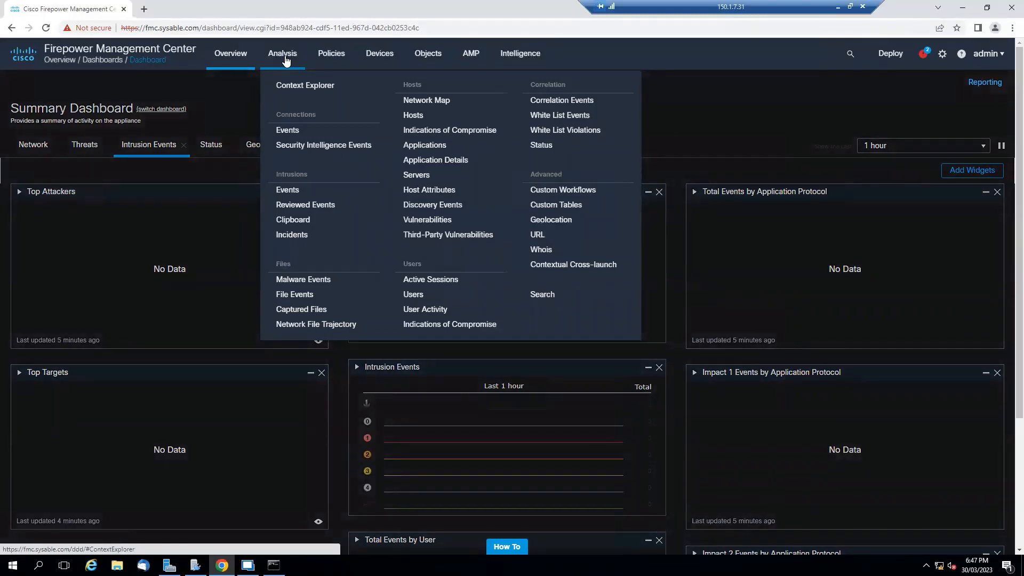
click(288, 131)
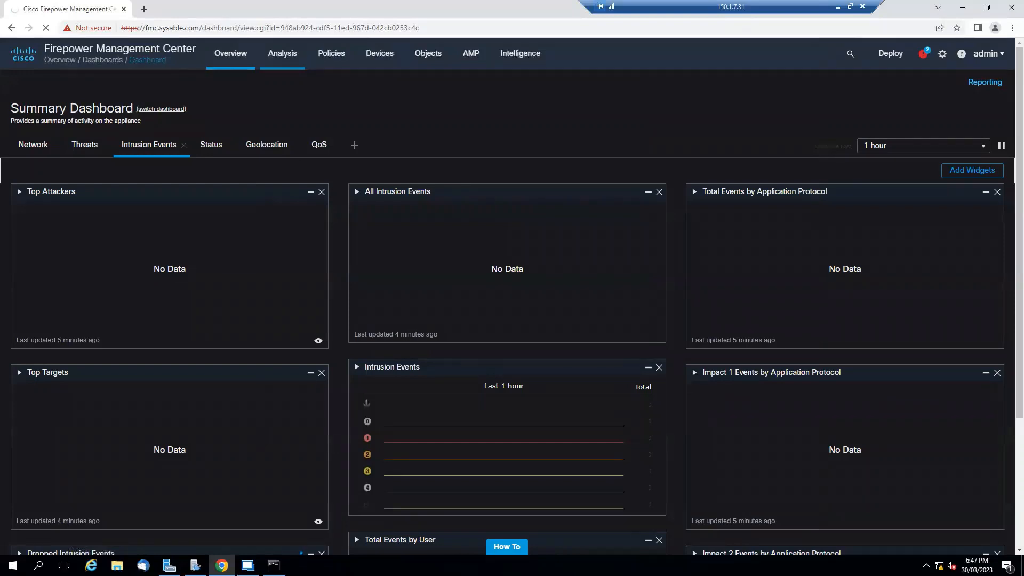
Check the 10.1.1.2 page on PC1 and switch the Firepower connection events to the Table View of Connection Events.
key(alt+Tab)
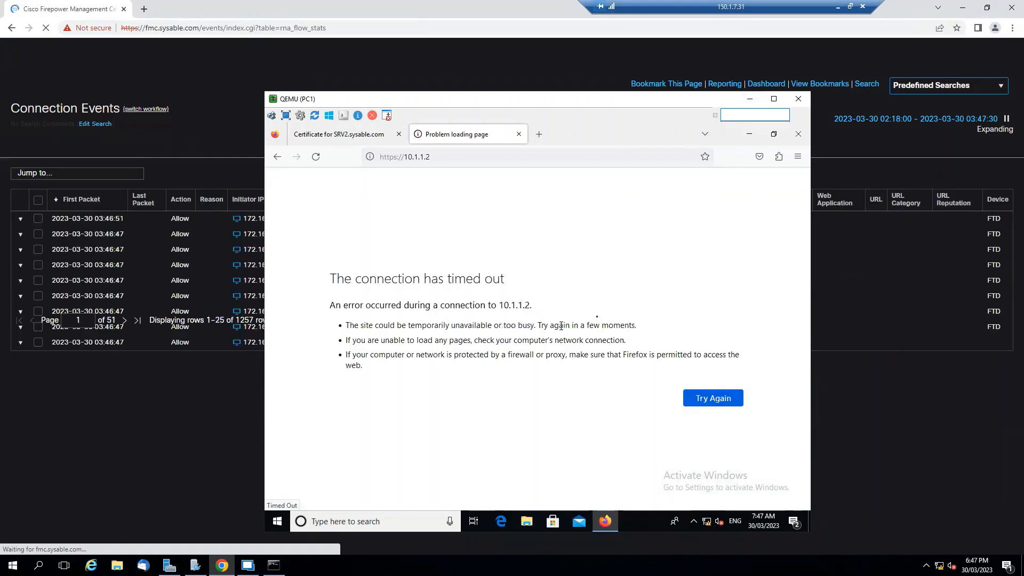
click(749, 98)
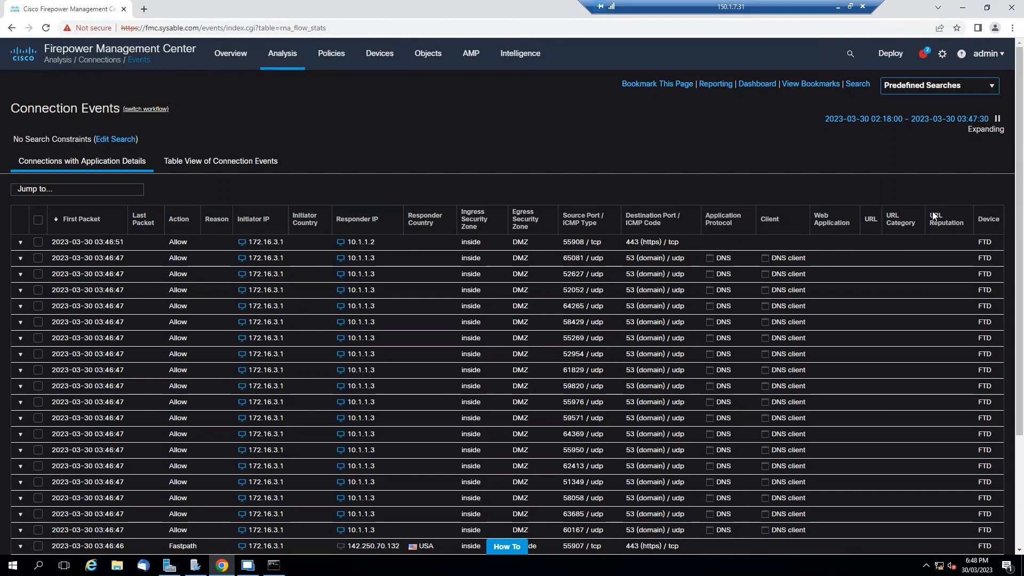
click(229, 165)
key(alt+Tab)
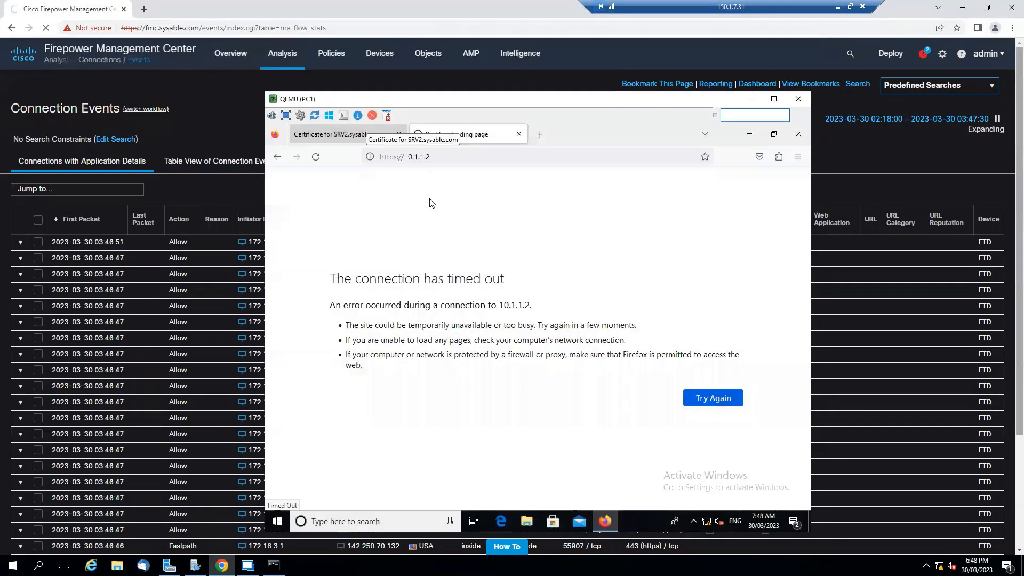
click(443, 153)
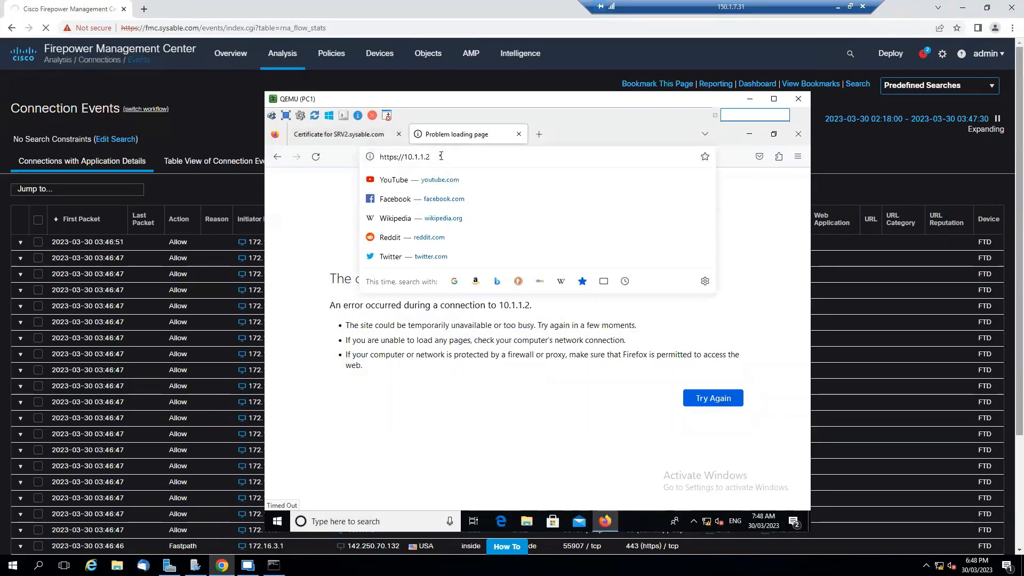
key(Return)
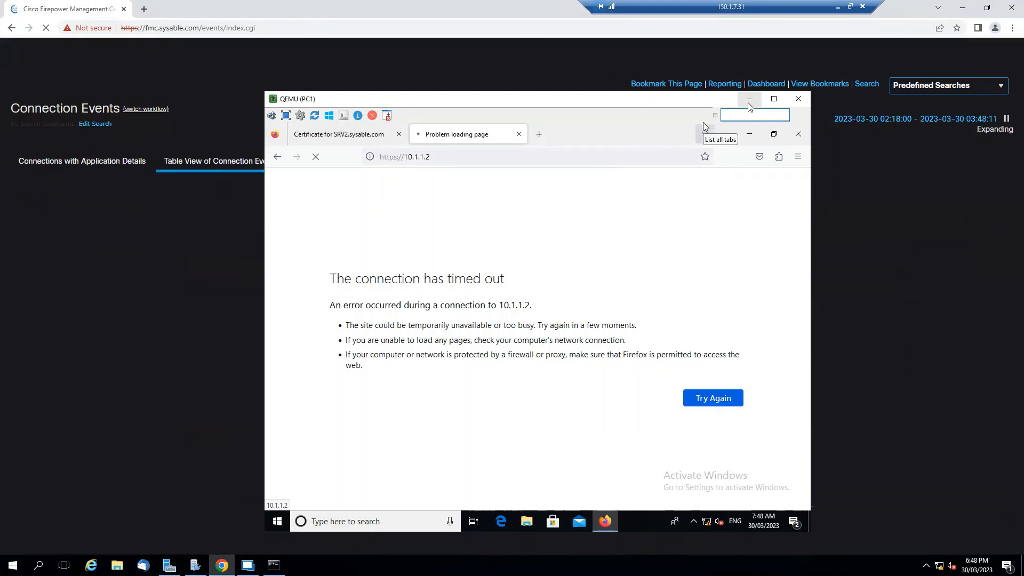
click(749, 99)
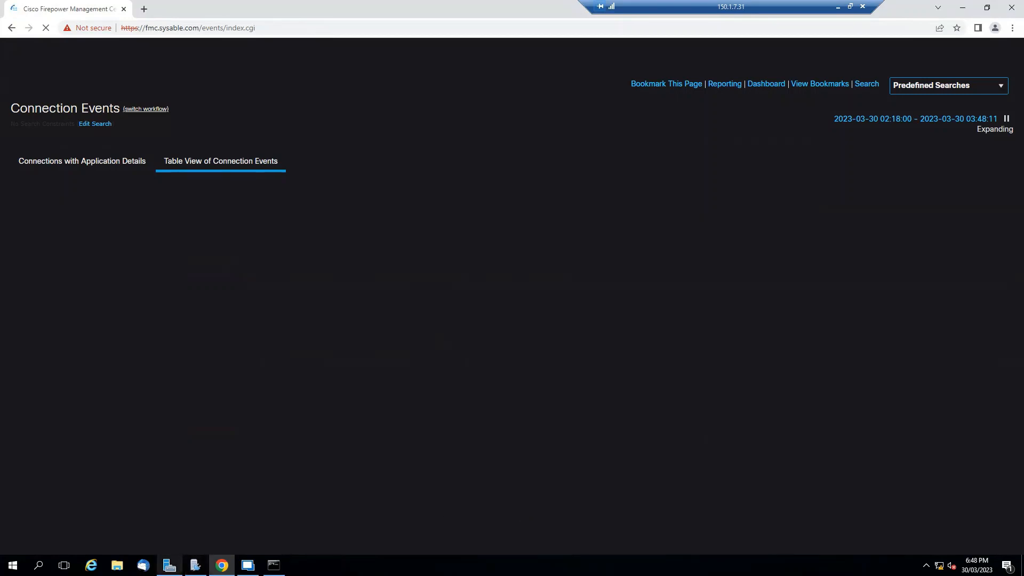
Open Internet Information Services (IIS) Manager from Server Manager and select the Default Web Site under the local server's sites.
click(169, 566)
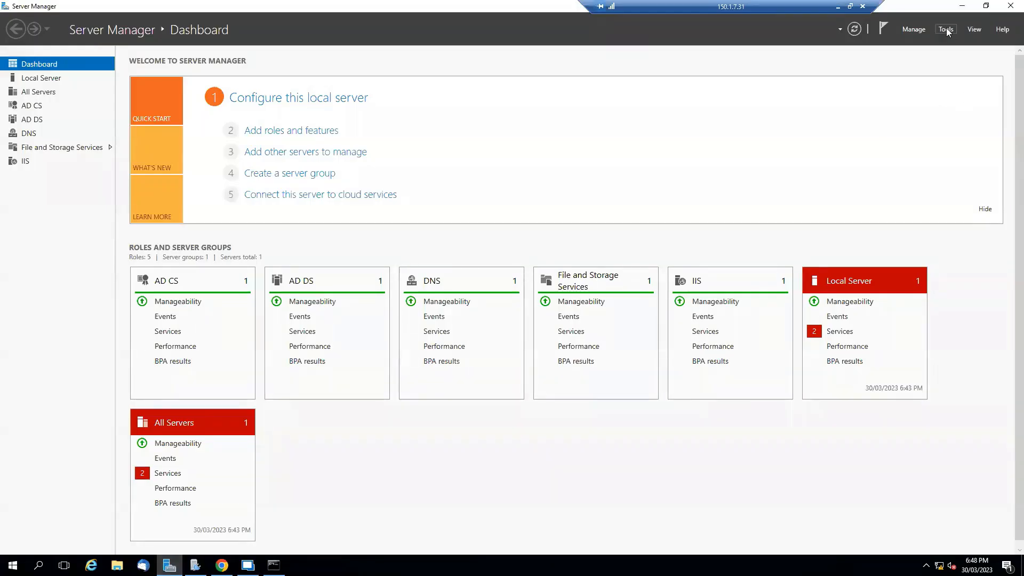
click(946, 30)
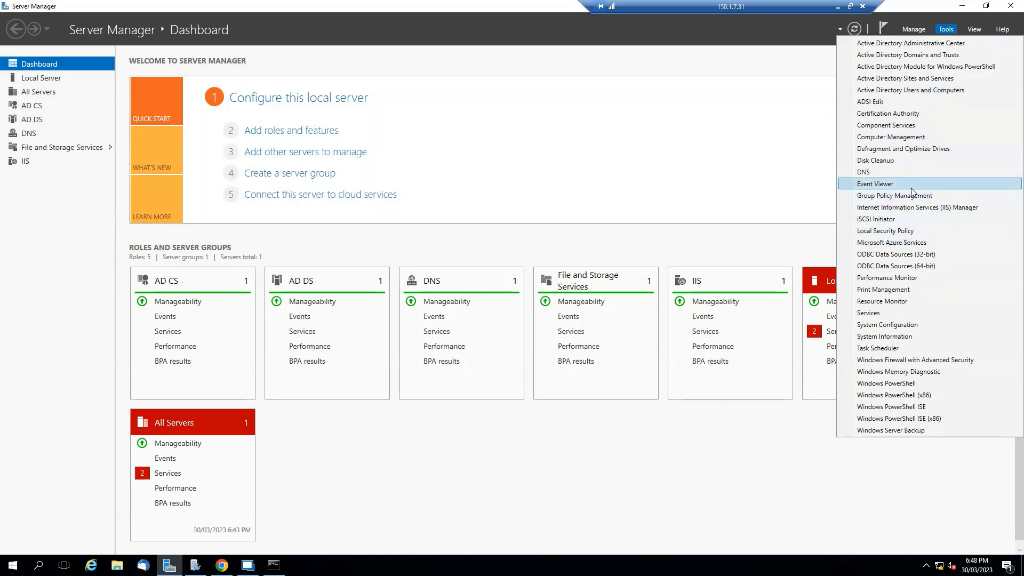
click(900, 209)
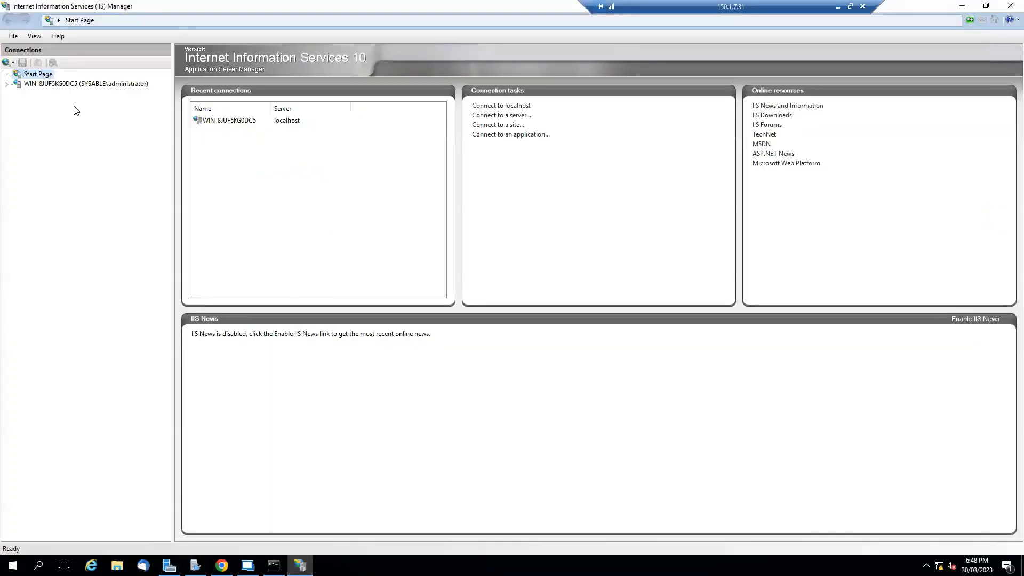
click(15, 85)
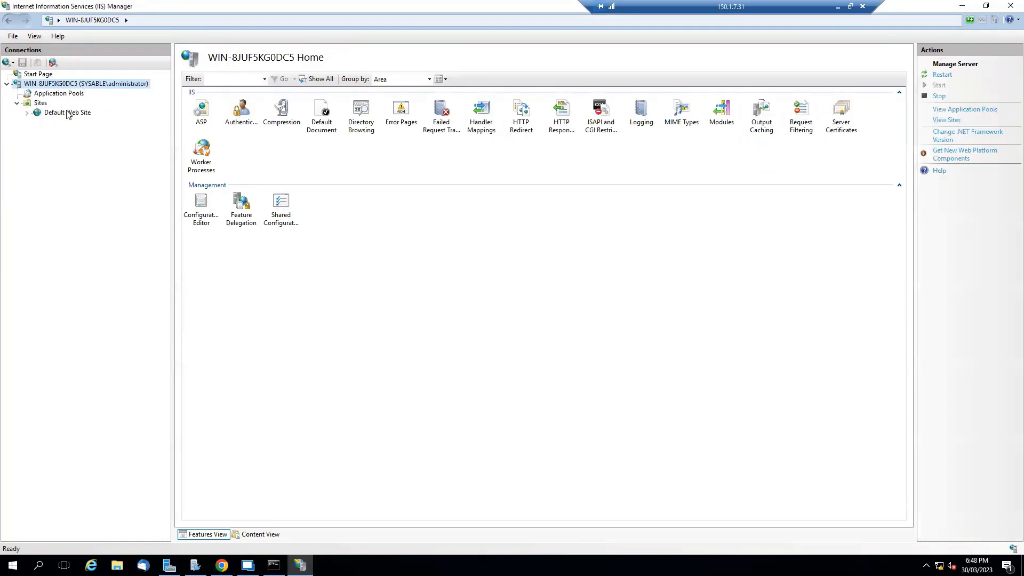
click(66, 113)
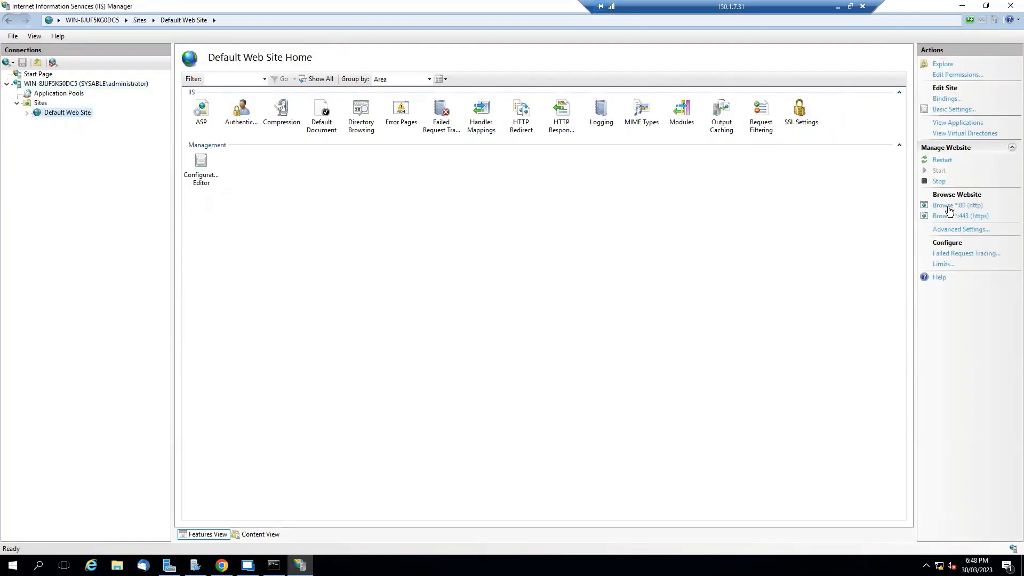
Browse the Default Web Site over HTTPS in Internet Explorer, making it the default app, and continue past the certificate warning.
click(948, 207)
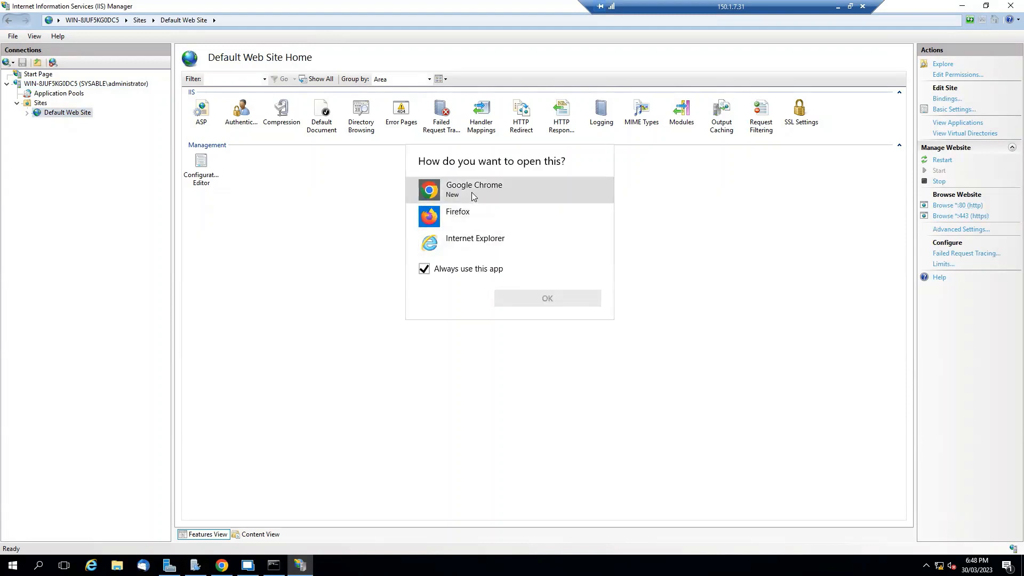
click(464, 244)
click(545, 299)
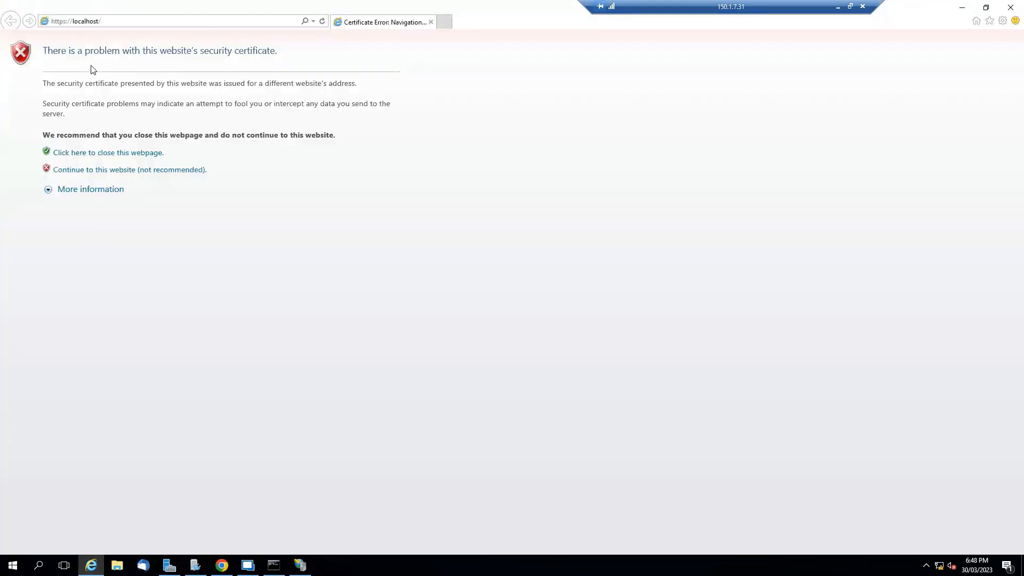
click(106, 171)
click(287, 21)
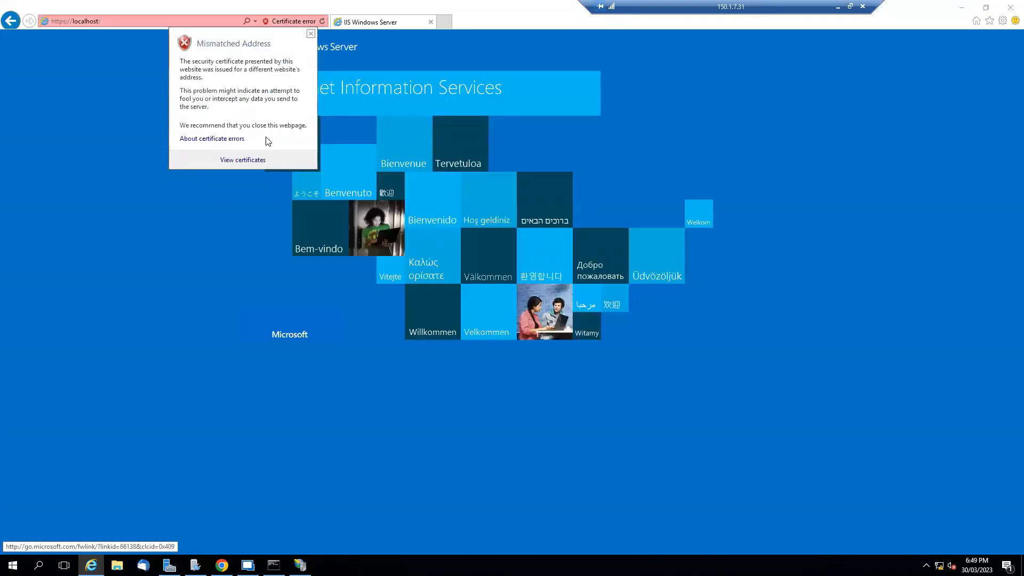
click(241, 157)
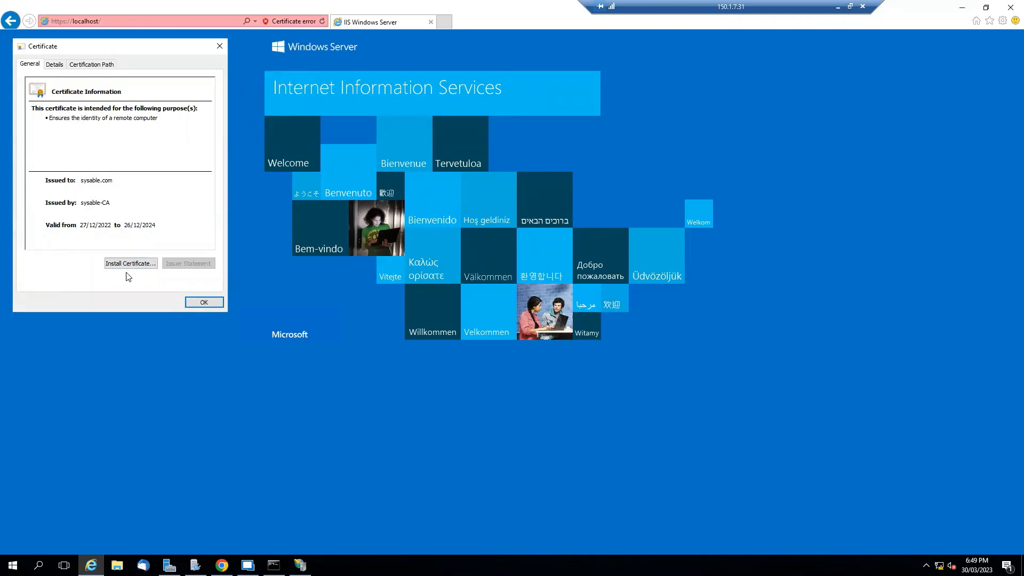
click(202, 300)
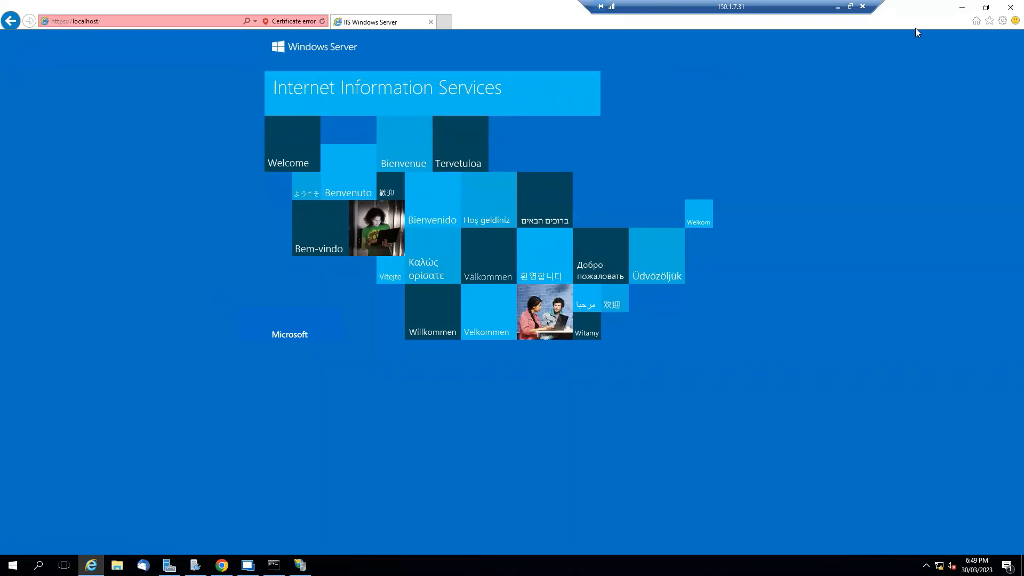
click(1009, 8)
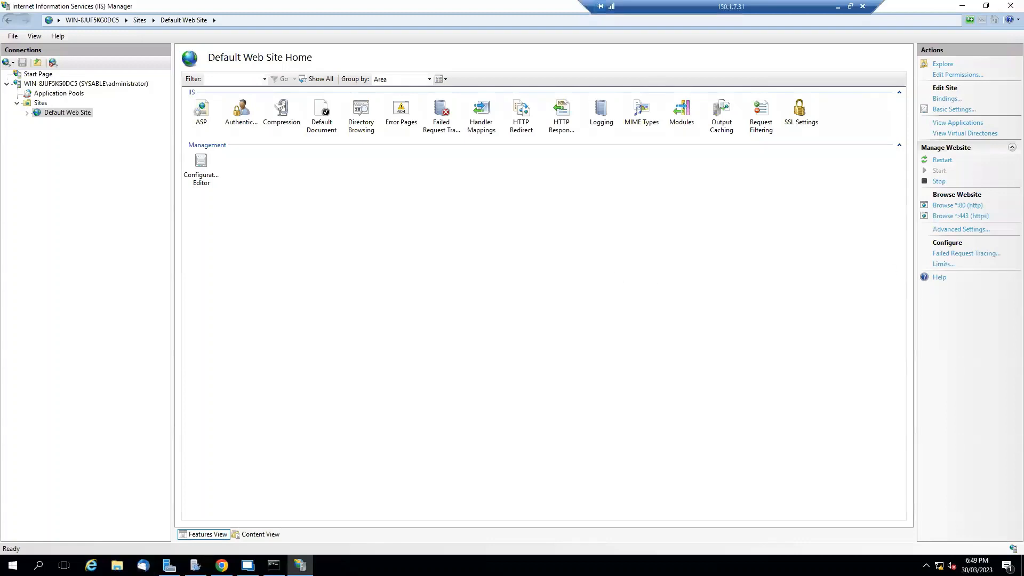
key(alt+Tab)
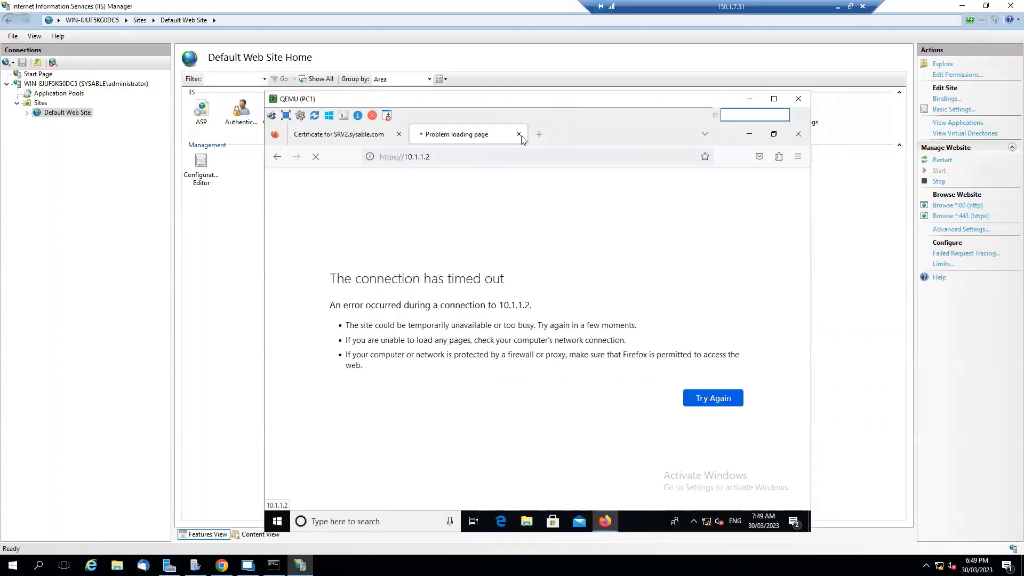
click(494, 154)
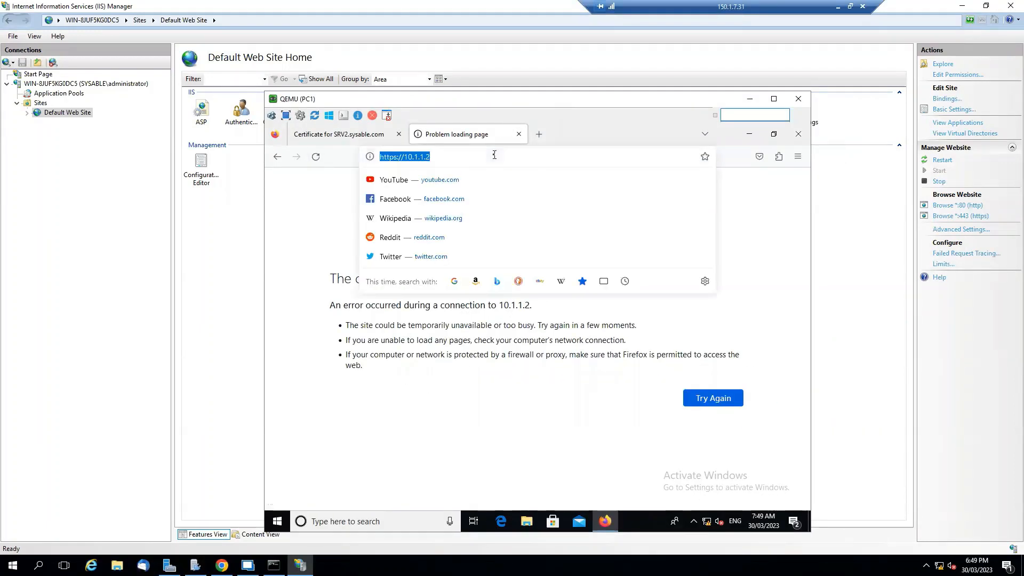
text(https://)
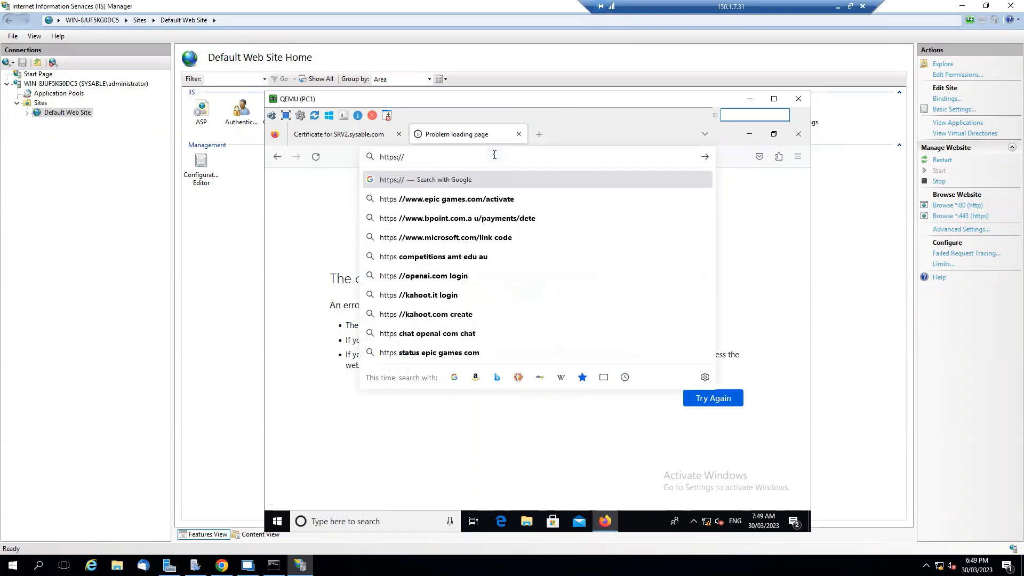
click(391, 523)
text(cmd)
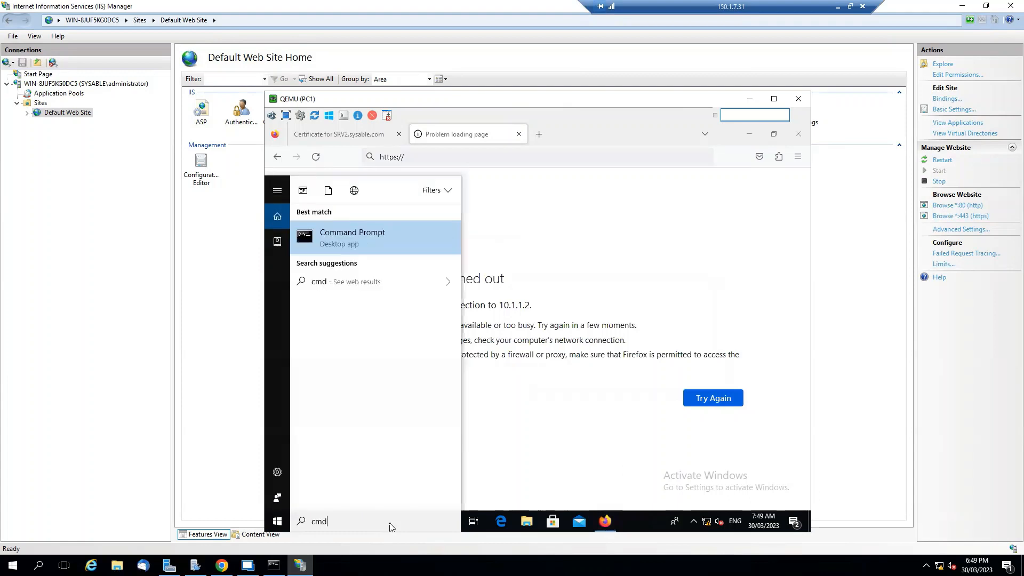
key(Return)
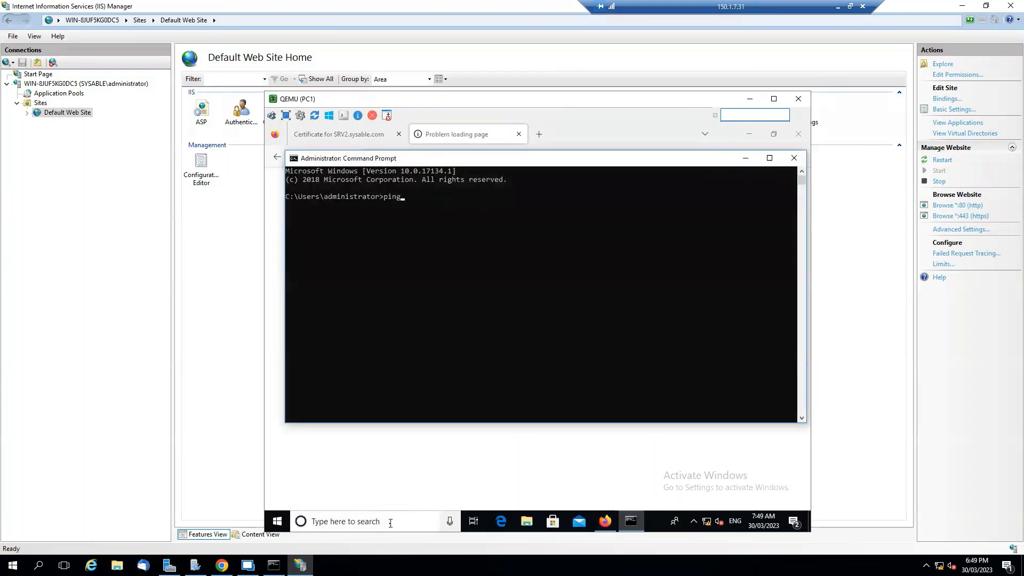
text(ping sysable.com)
key(Return)
click(746, 159)
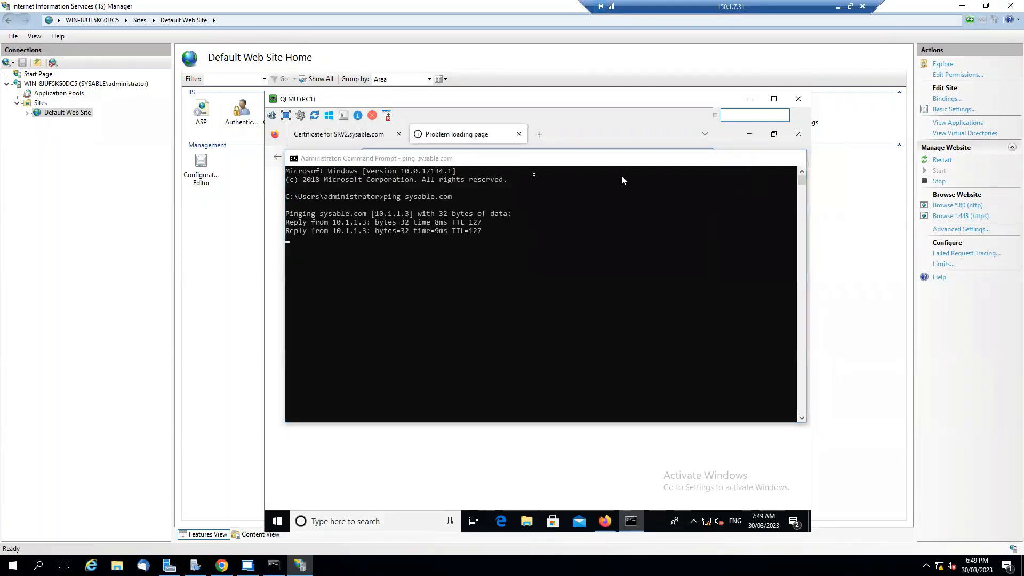
click(503, 155)
text(sysable.com)
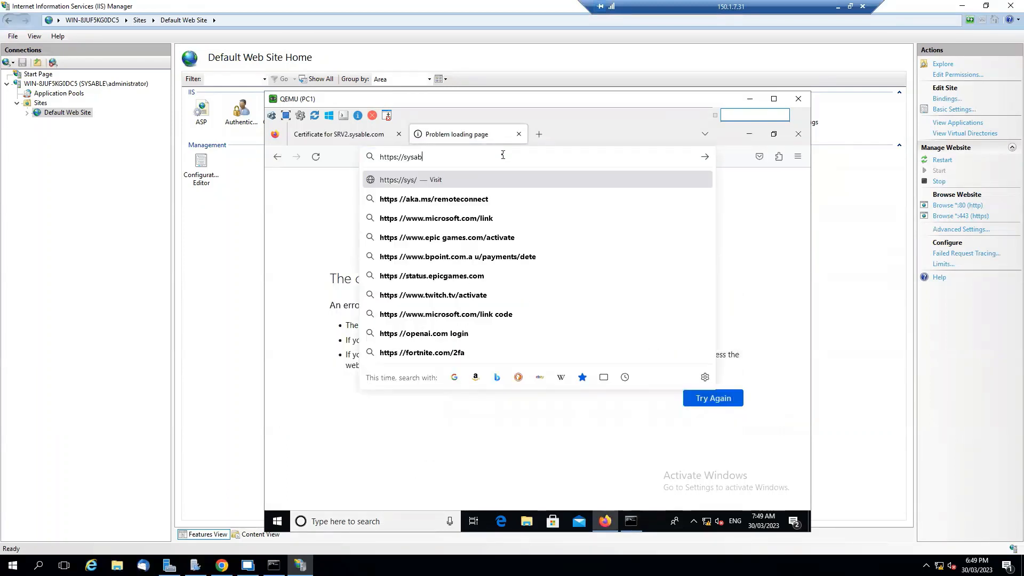
key(Return)
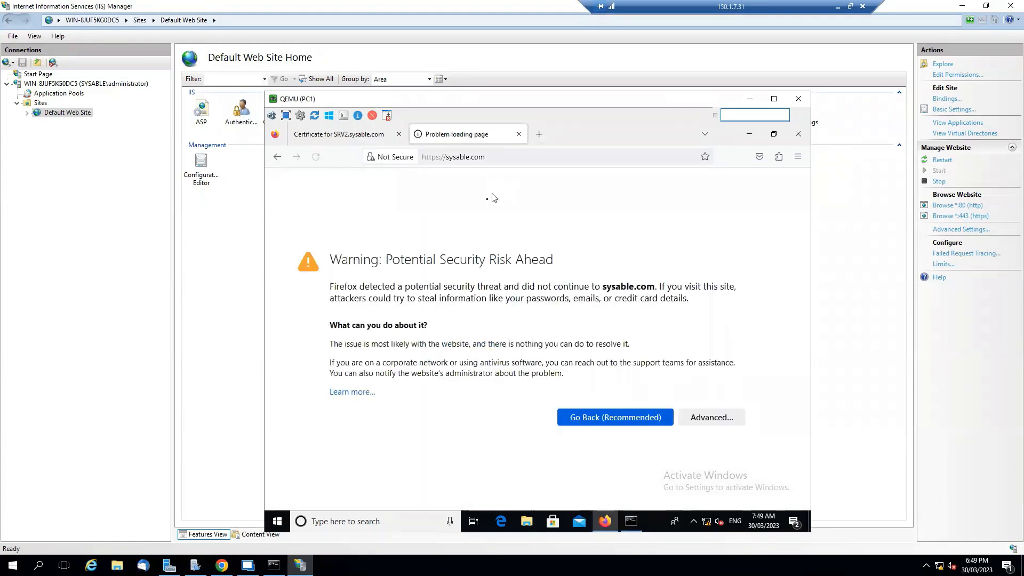
click(697, 417)
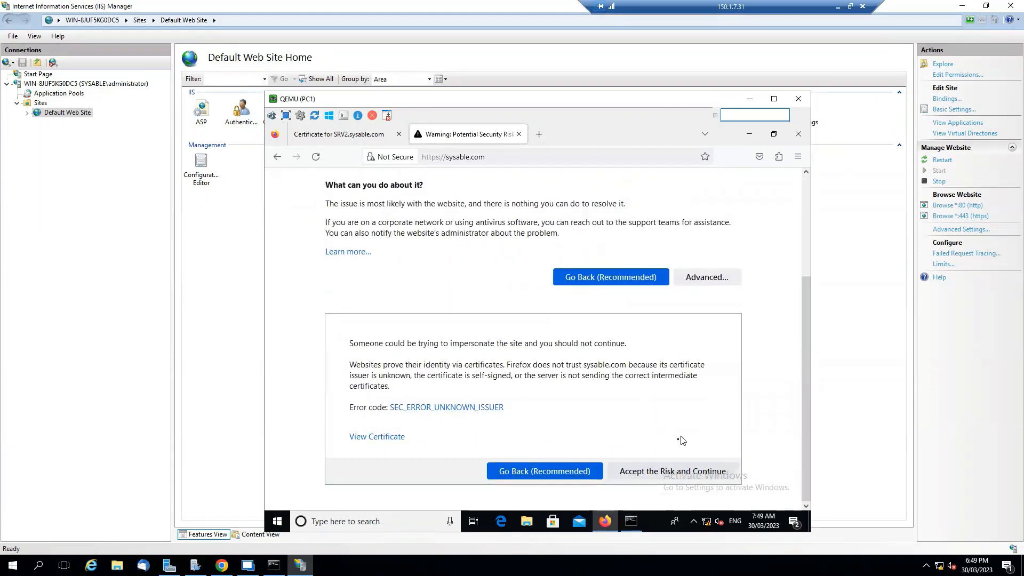
click(661, 471)
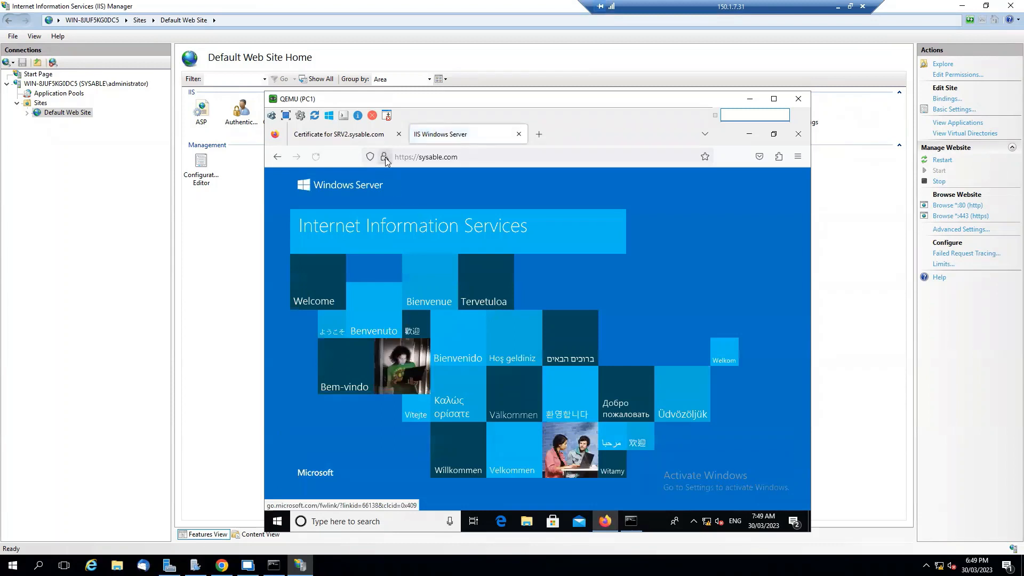
Open the certificate for sysable.com from the page's security details and highlight the issuer's Common Name.
click(385, 159)
click(456, 203)
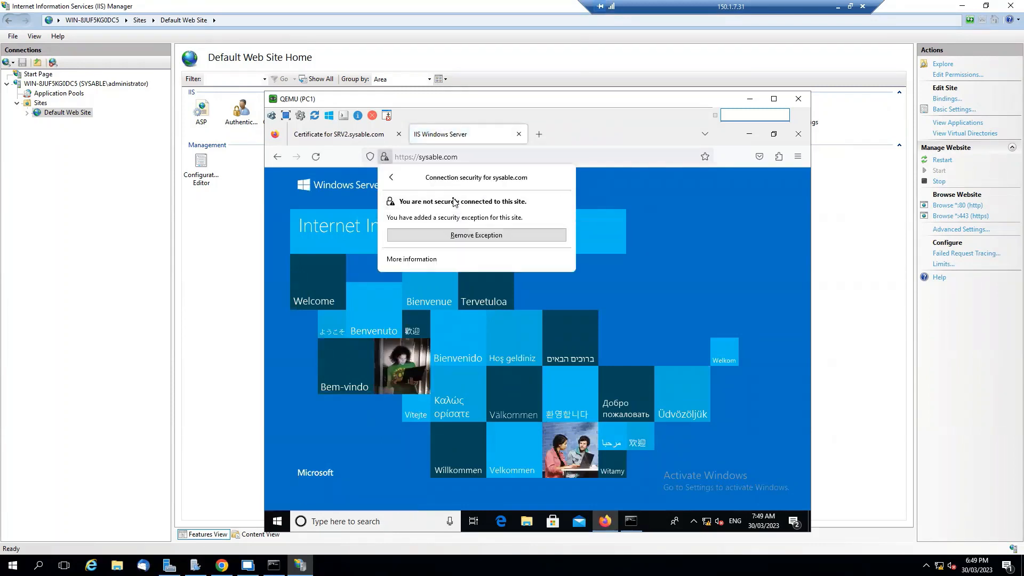
click(415, 259)
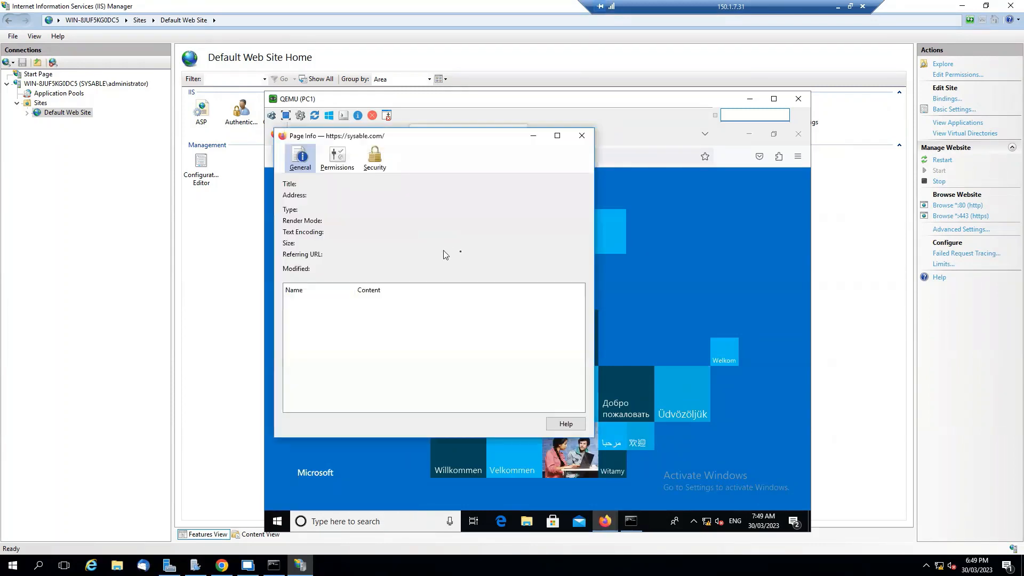
click(561, 221)
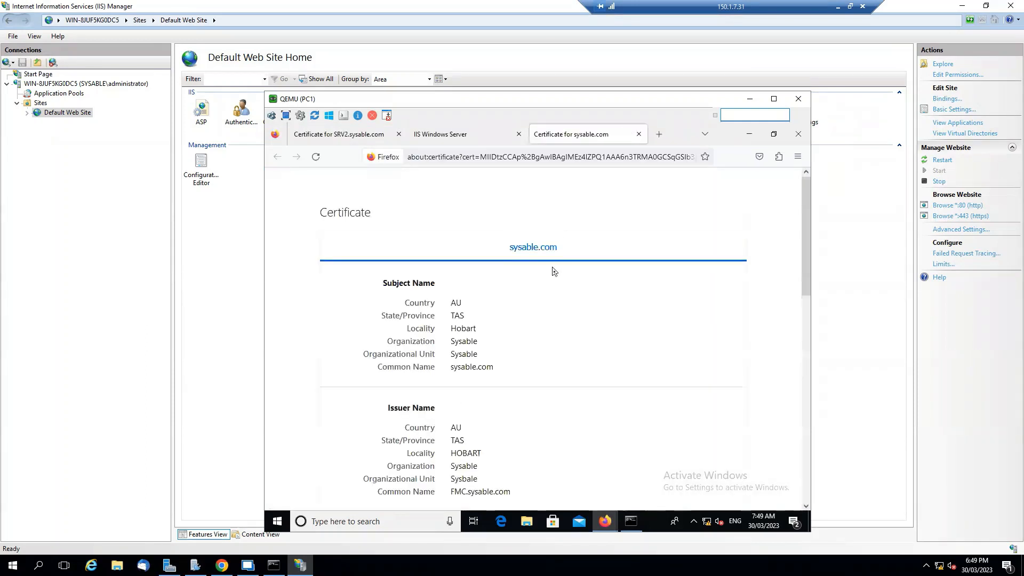
scroll(555, 336, down, 3)
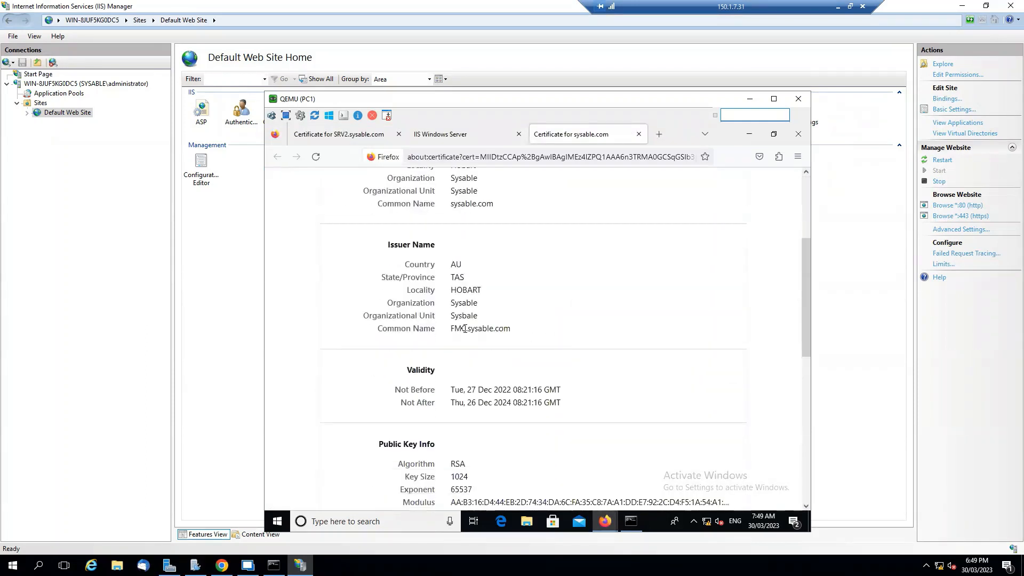
drag(455, 329, 510, 338)
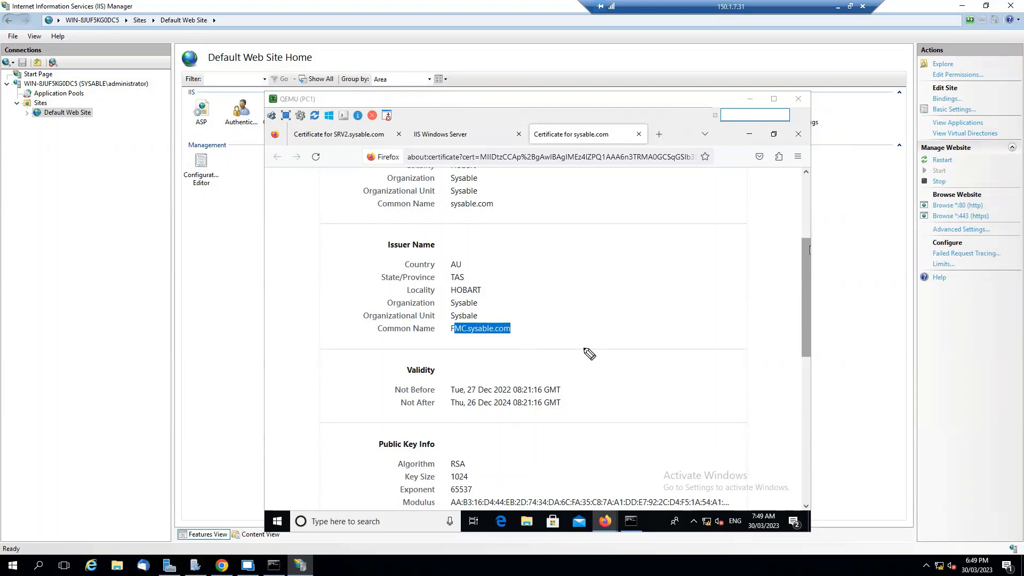
Draw an on-screen diagram linking a PC box through an FTD box to a circled DMZ server, labelling the inside and DMZ sides.
mouse_move(561, 278)
mouse_down()
mouse_move(552, 288)
mouse_move(568, 279)
mouse_up()
mouse_move(571, 276)
mouse_down()
mouse_move(577, 286)
mouse_move(606, 276)
mouse_up()
mouse_move(547, 261)
mouse_down()
mouse_move(434, 293)
mouse_move(420, 327)
mouse_move(399, 288)
mouse_move(414, 298)
mouse_up()
drag(432, 299, 426, 311)
drag(609, 282, 747, 272)
drag(488, 241, 512, 247)
mouse_move(664, 230)
mouse_down()
mouse_move(673, 243)
mouse_move(725, 240)
mouse_up()
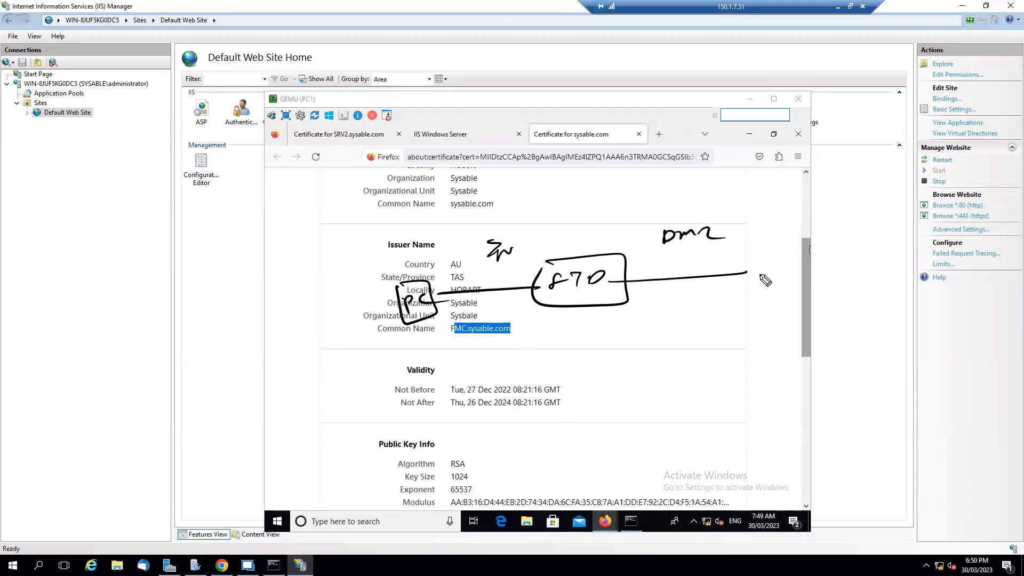
mouse_move(762, 277)
mouse_down()
mouse_move(779, 246)
mouse_move(760, 272)
mouse_up()
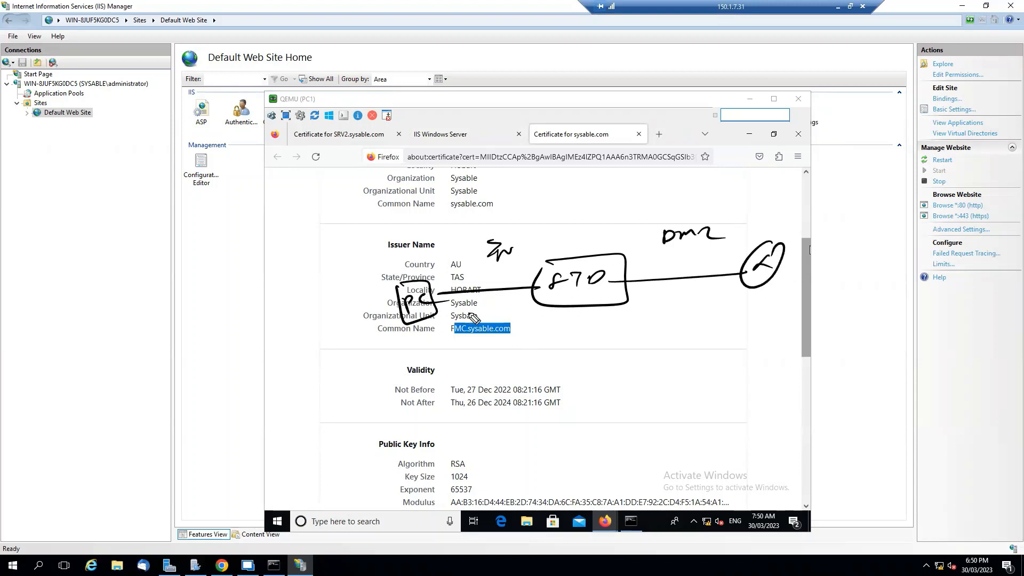
Add the traffic path from the PC through the FTD to an AD box labelled https, linked to a sysable.com box marked CA.
drag(454, 313, 535, 301)
mouse_move(631, 288)
mouse_down()
mouse_move(736, 283)
mouse_move(711, 301)
mouse_move(734, 322)
mouse_move(753, 311)
mouse_up()
mouse_move(748, 301)
mouse_down()
mouse_move(718, 306)
mouse_move(745, 346)
mouse_move(806, 353)
mouse_move(801, 363)
mouse_up()
drag(781, 317, 924, 311)
mouse_move(817, 337)
mouse_down()
mouse_move(940, 332)
mouse_move(811, 280)
mouse_move(803, 333)
mouse_up()
mouse_move(856, 281)
mouse_down()
mouse_move(887, 235)
mouse_move(898, 253)
mouse_move(923, 260)
mouse_up()
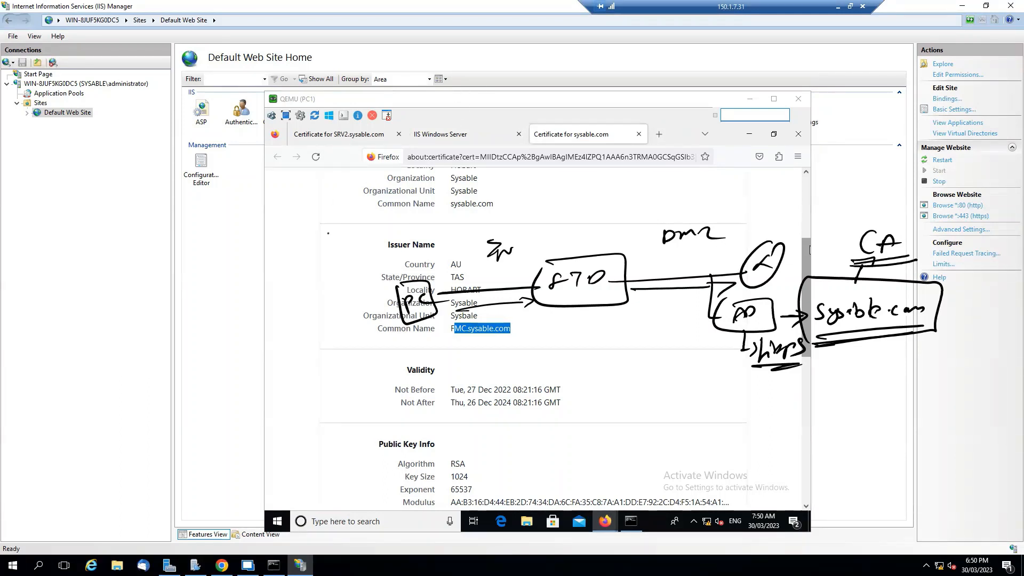
Browse the IIS default web site over HTTPS on port 443, continue past the certificate warning and view the site's certificate.
click(201, 246)
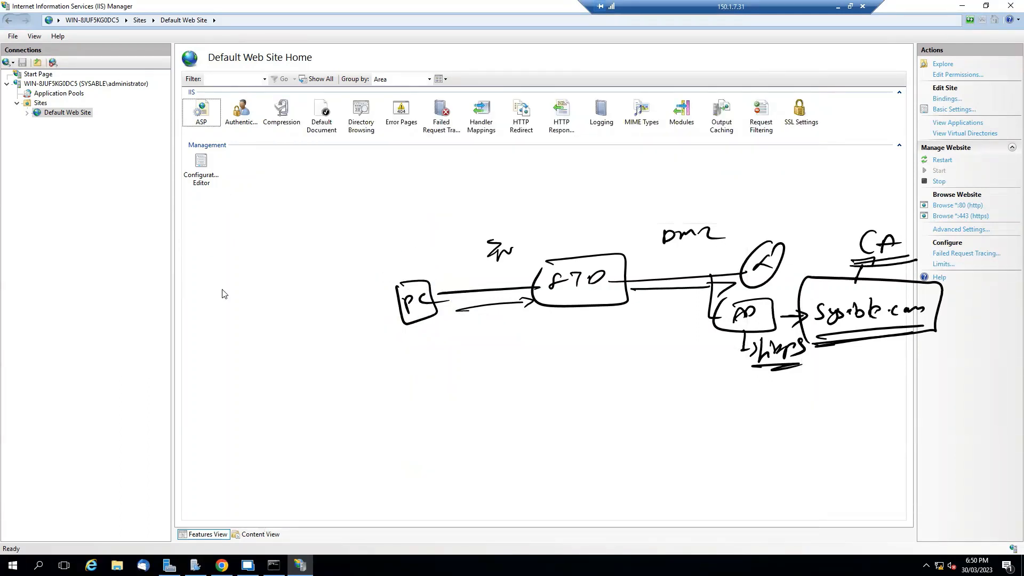
click(970, 219)
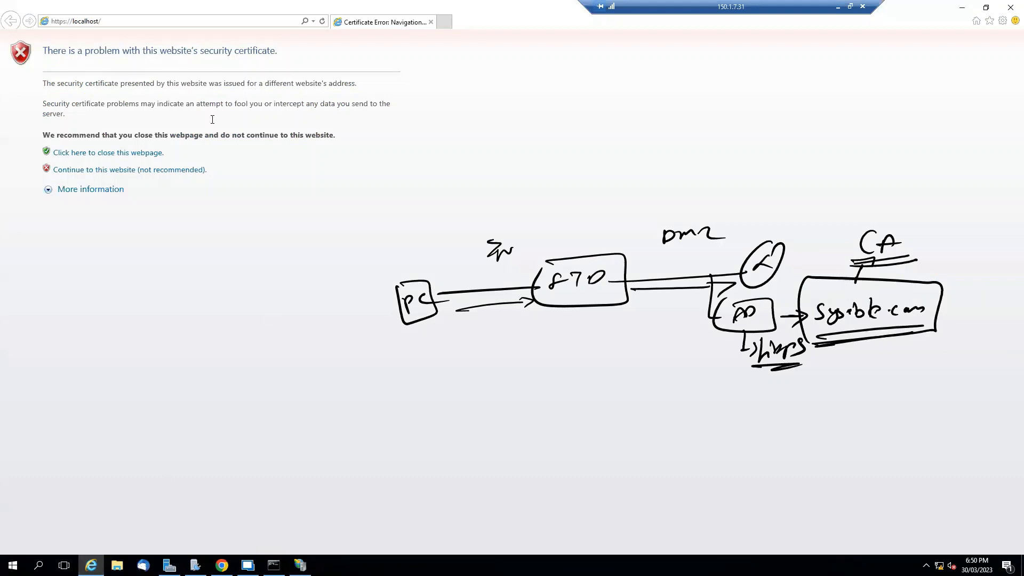
click(148, 170)
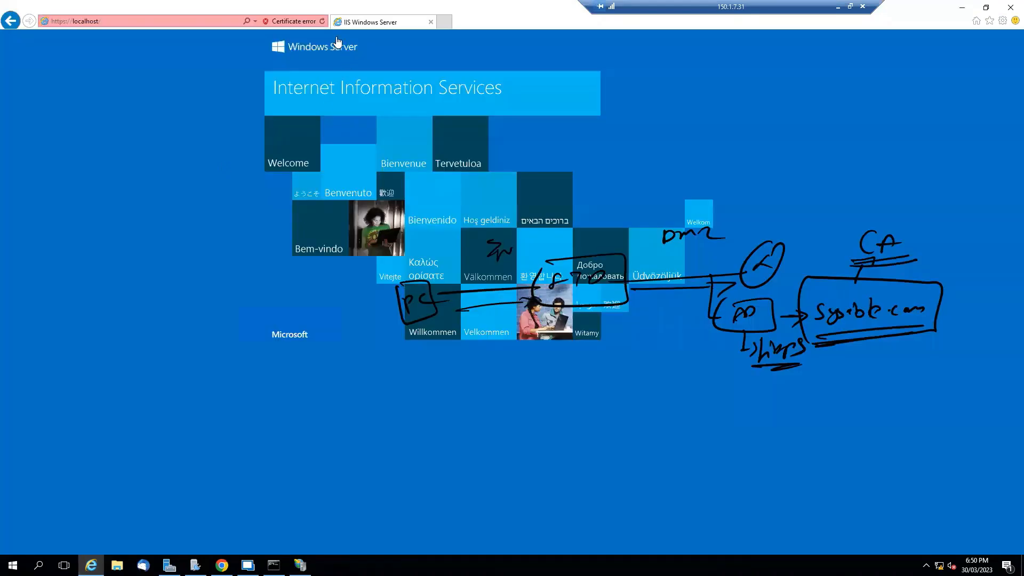
click(299, 22)
click(233, 161)
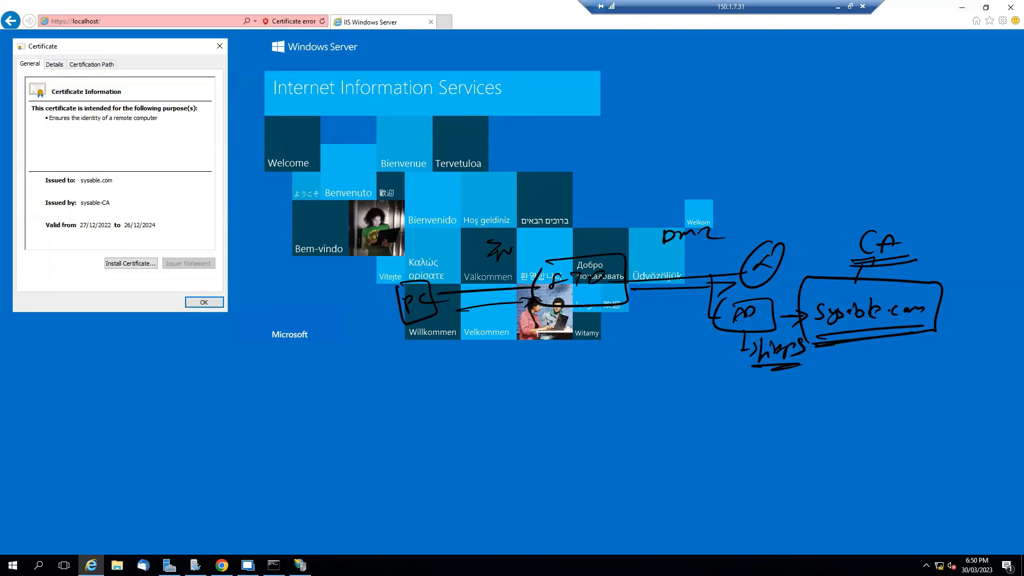
Clear the on-screen drawing, bring PC1's certificate page back beside the server's certificate and highlight the issuer's Common Name.
key(Escape)
key(alt+Tab)
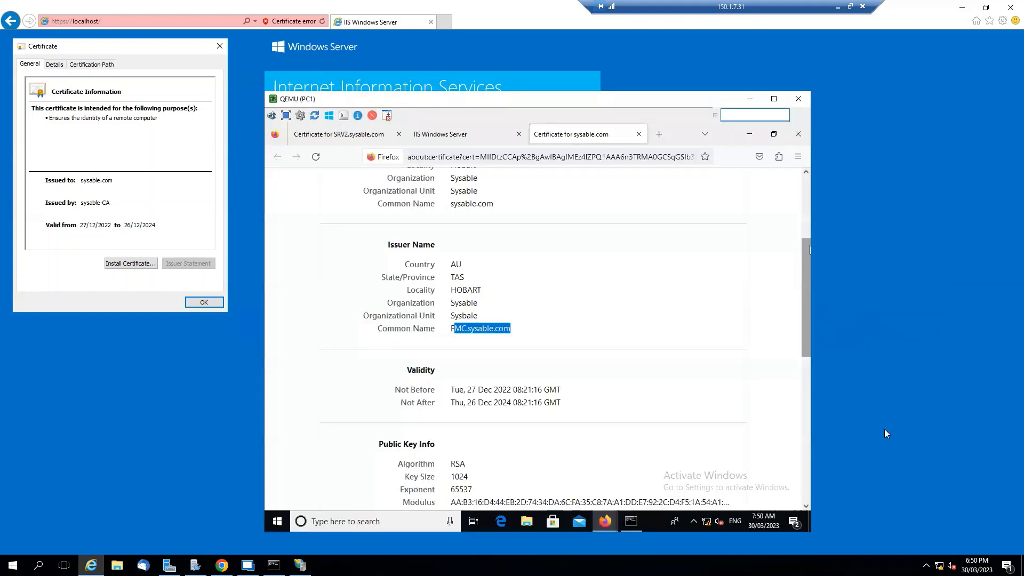
click(565, 333)
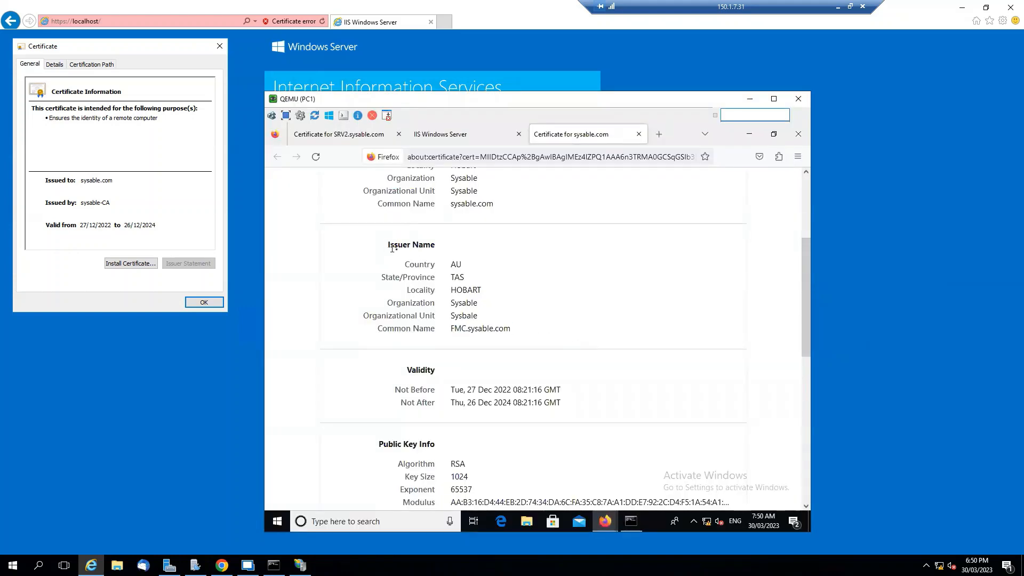
drag(389, 246, 435, 252)
click(443, 253)
triple_click(458, 265)
triple_click(458, 329)
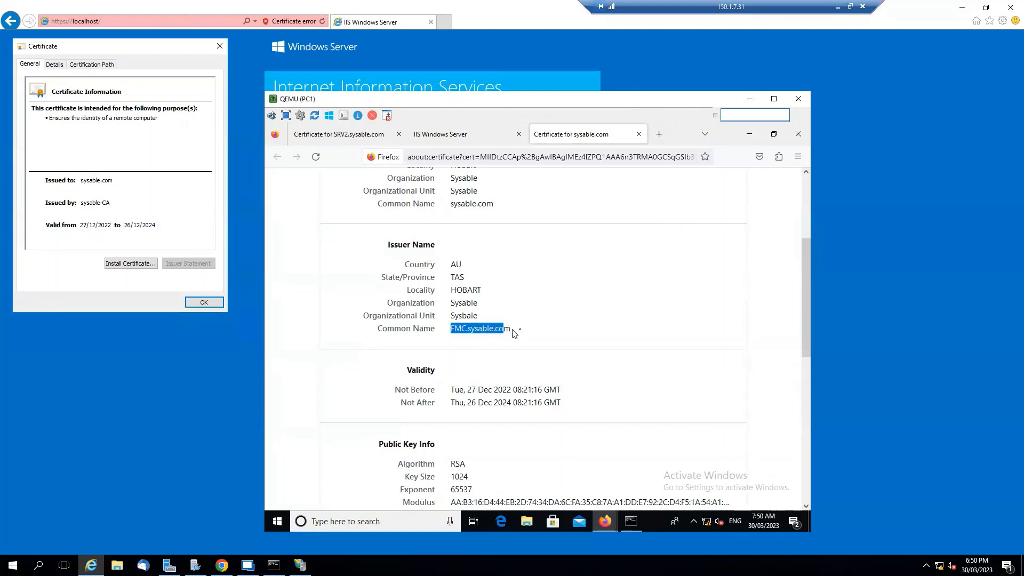
Compare the Subject and Issuer Common Names on PC1's certificate with the server's original certificate, then return to the server's browser.
scroll(552, 358, up, 5)
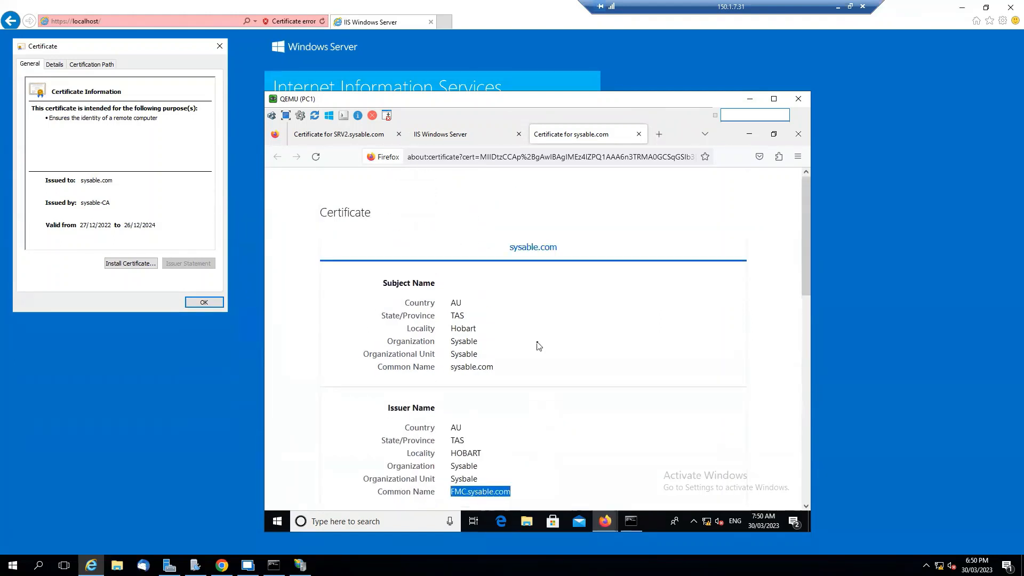
drag(454, 367, 518, 373)
click(518, 373)
scroll(514, 373, down, 2)
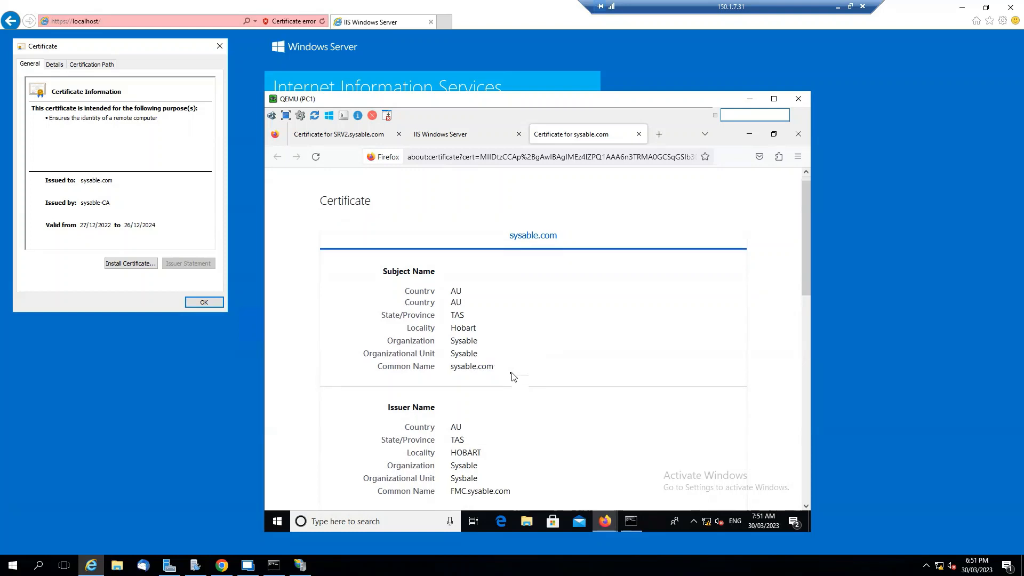
triple_click(397, 358)
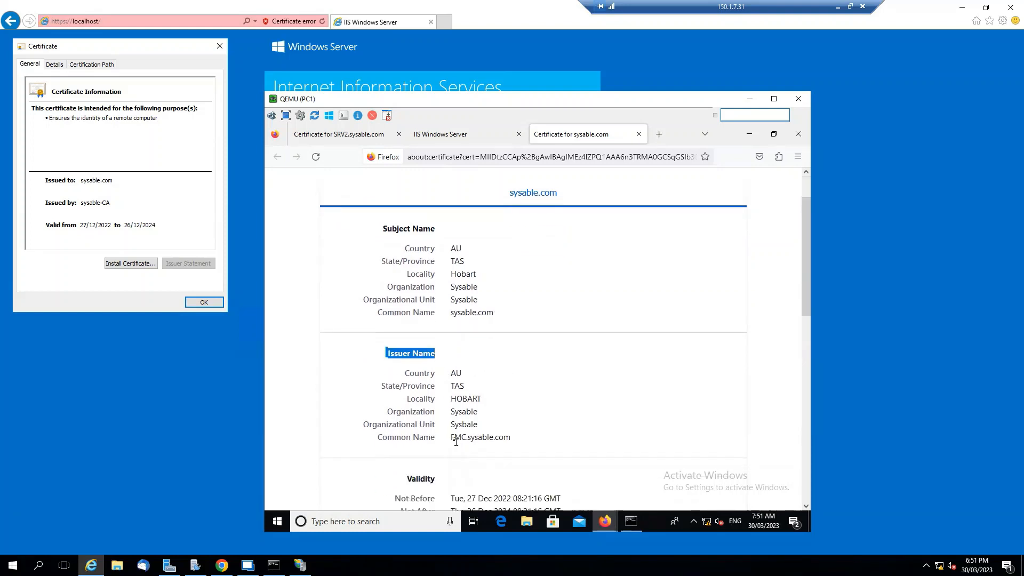
drag(451, 437, 526, 447)
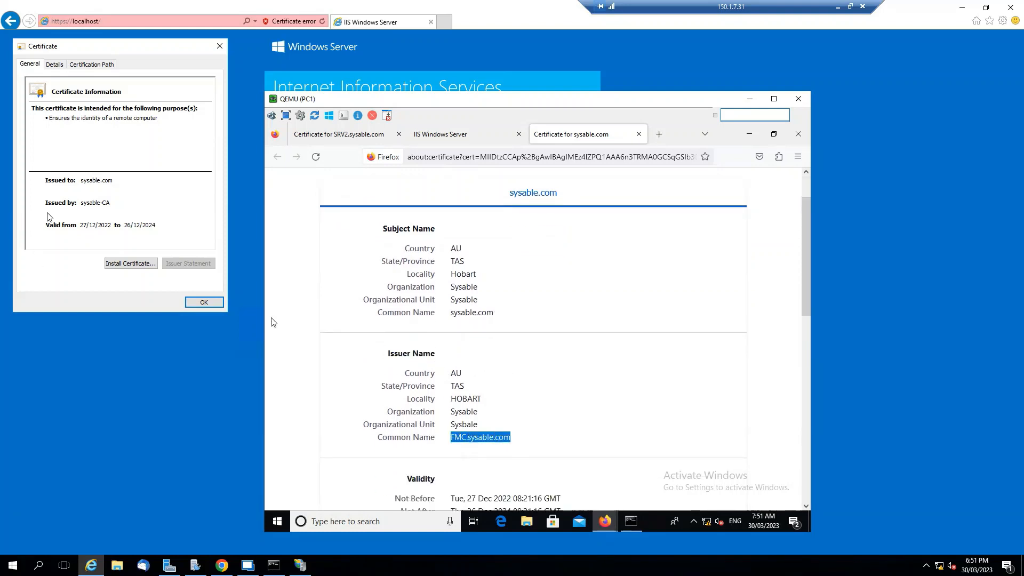
click(495, 452)
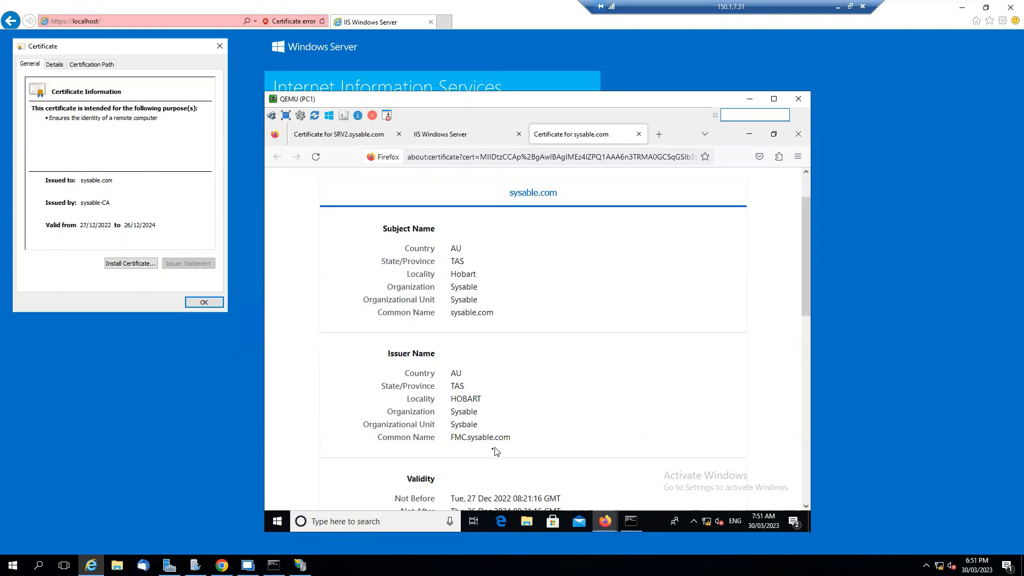
click(856, 226)
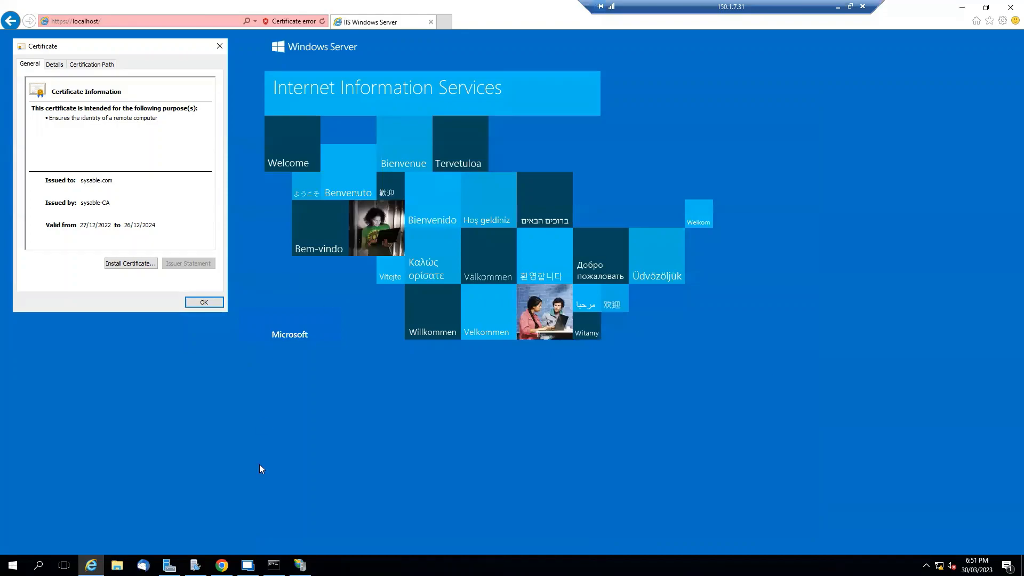
Switch to Firepower Management Center in Chrome and refresh the Connection Events, ending on the Table View of Connection Events.
click(222, 565)
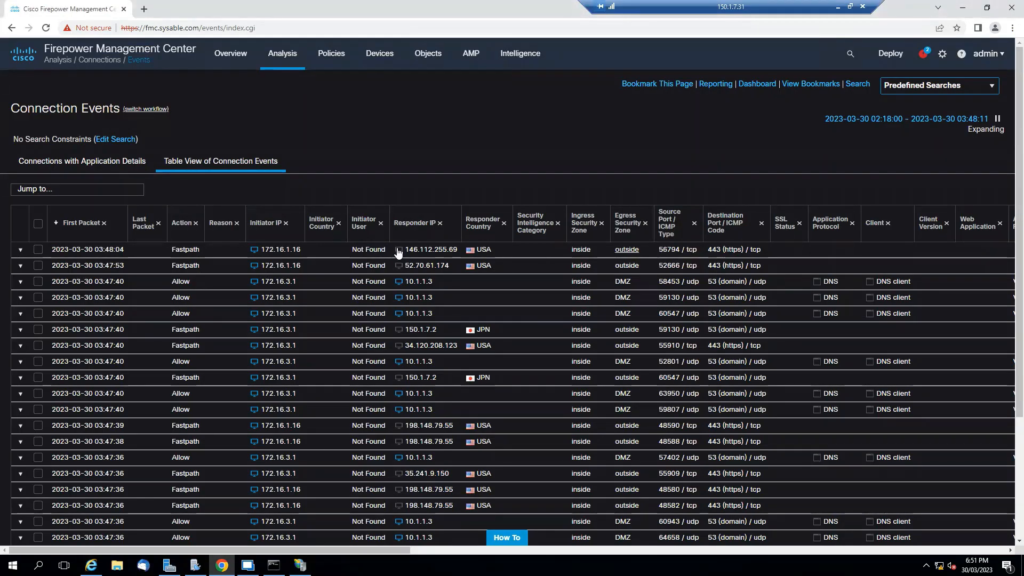
click(111, 168)
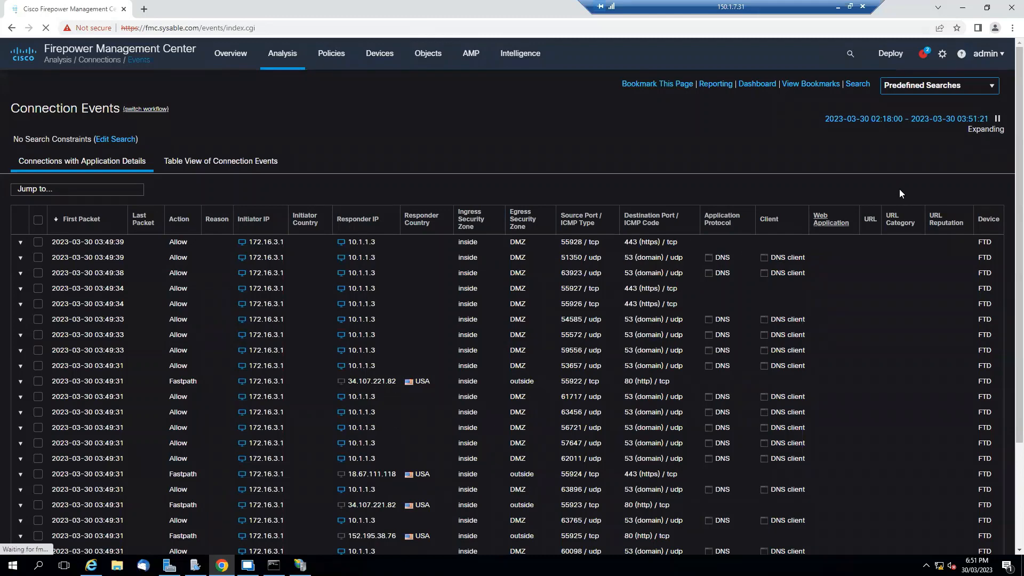
right_click(992, 197)
click(890, 179)
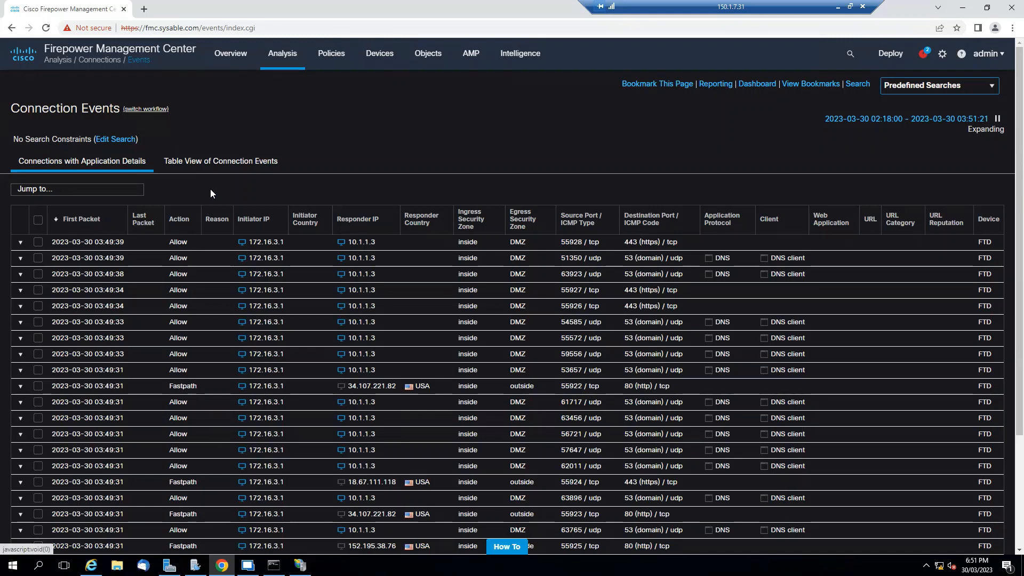
click(221, 162)
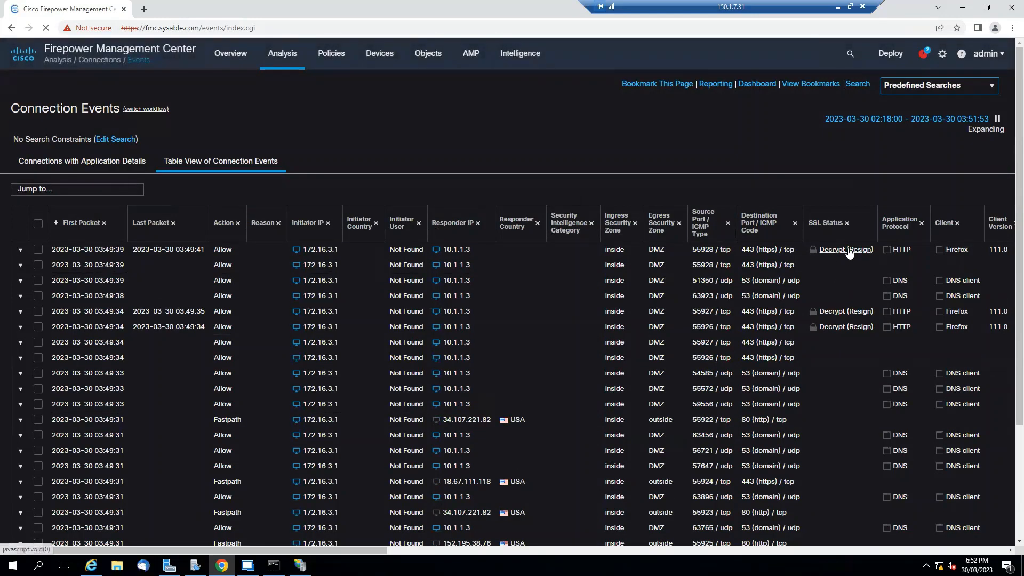
Examine the SSL Status, application, client and URL columns for the HTTPS connections from 172.16.3.1 to 10.1.1.3.
click(659, 555)
drag(701, 557, 495, 554)
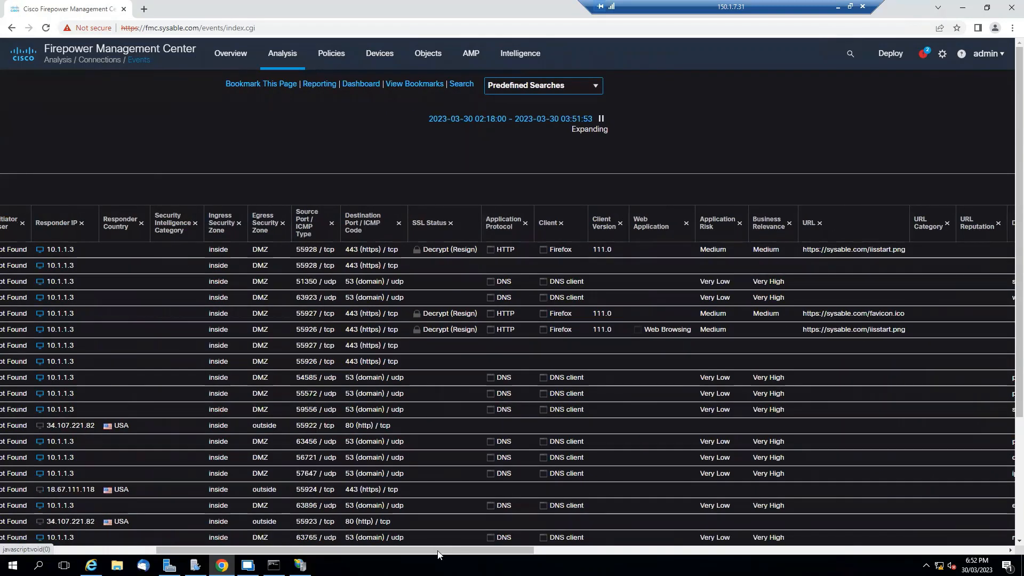
drag(438, 551, 414, 550)
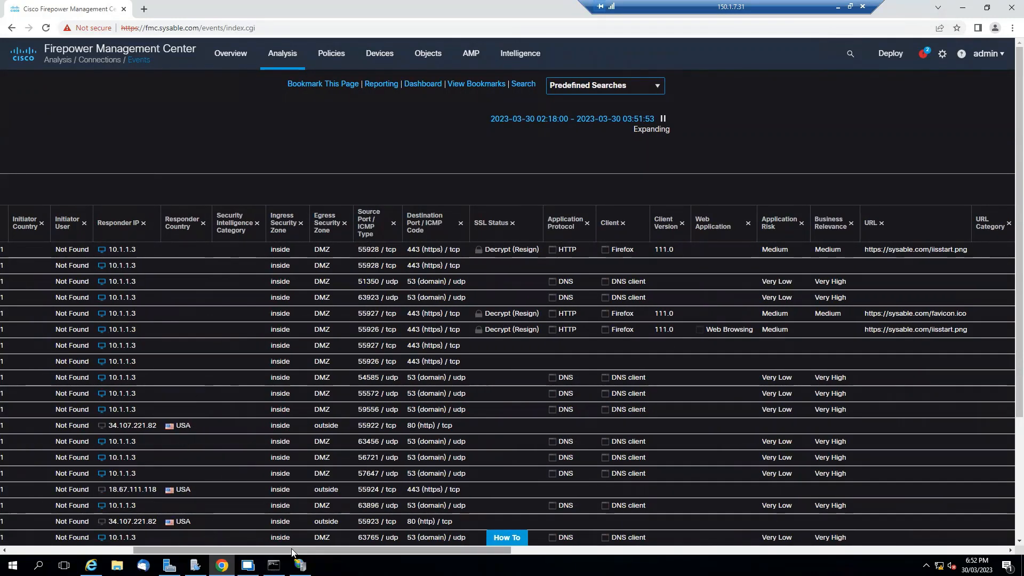
drag(291, 548, 264, 548)
scroll(291, 445, down, 2)
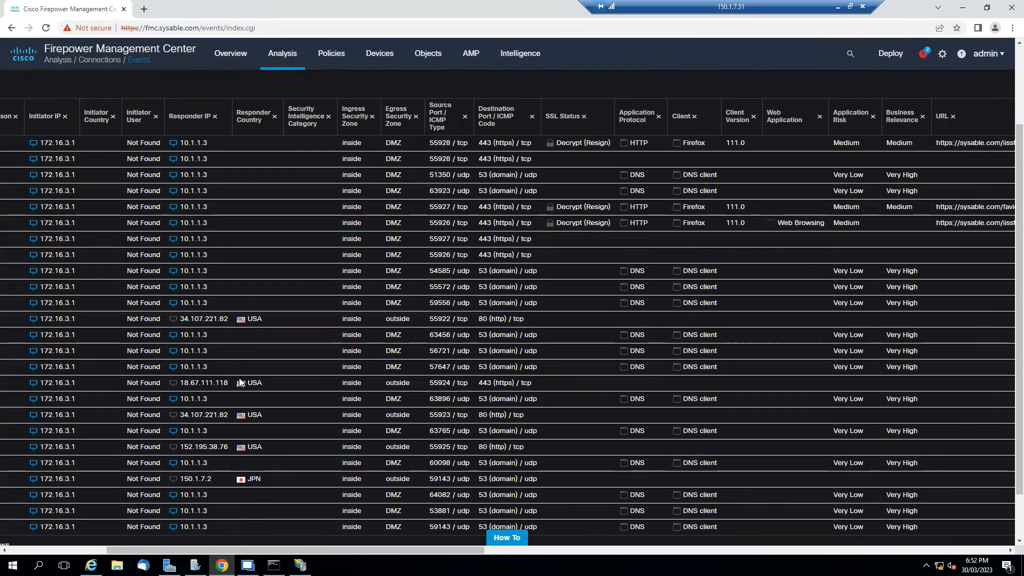
scroll(304, 450, up, 1)
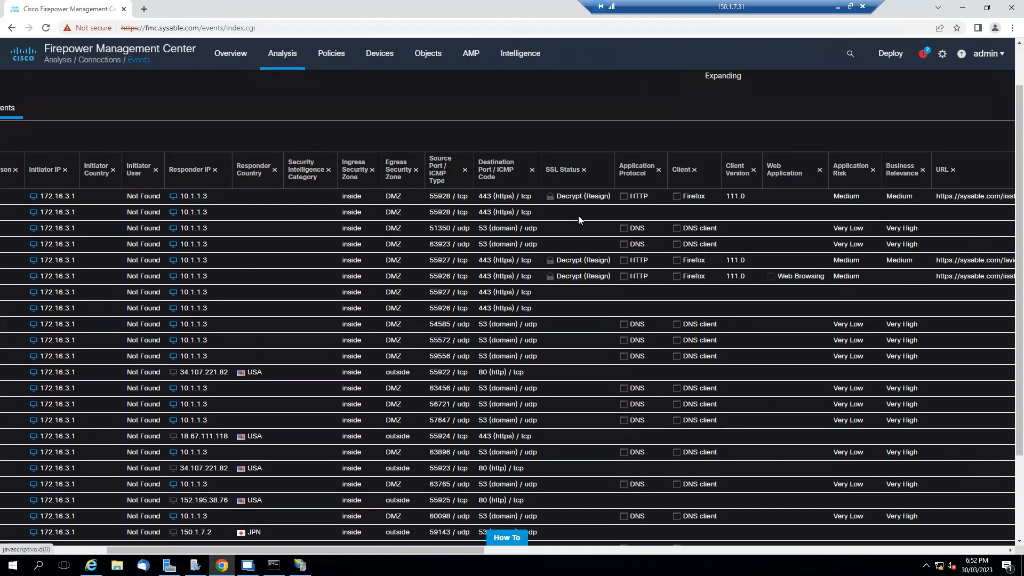
scroll(588, 200, up, 1)
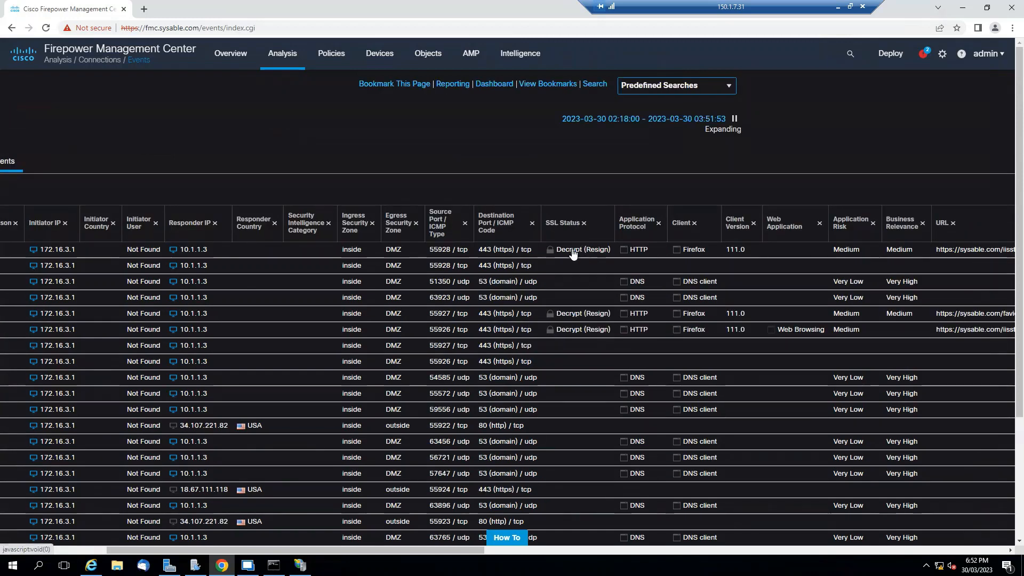